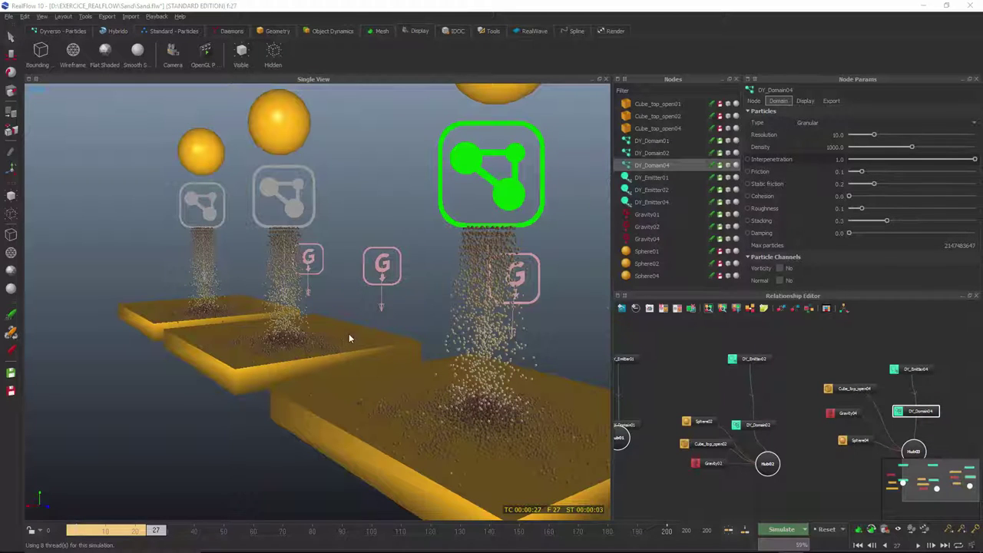
Examine the sand scene's components: the Dyverso emitter options, DY_Emitter01's parameters, the tray geometry and its creation options, and the Gravity02 daemon
{"action": "left_click_drag", "start_coordinate": [331, 354], "coordinate": [272, 310], "text": "alt"}
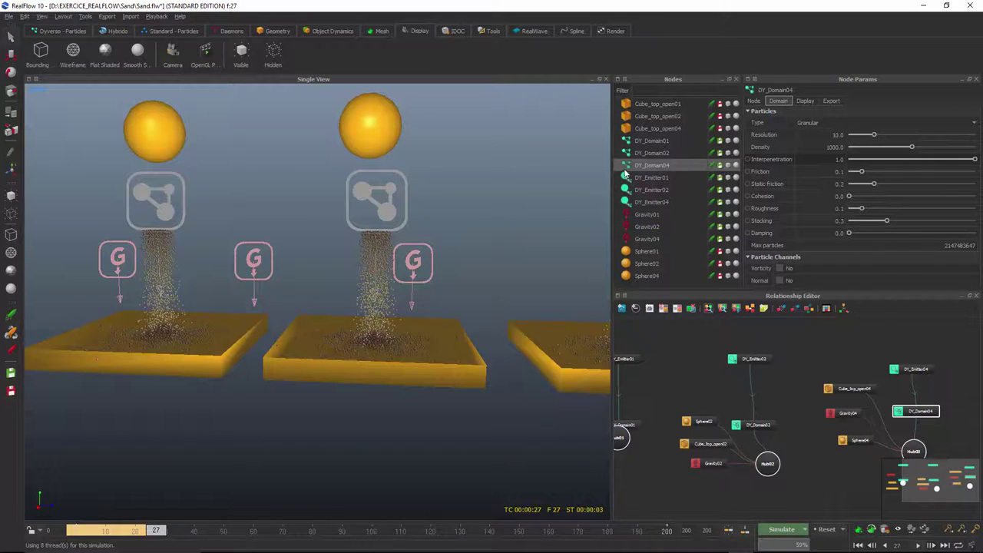
{"action": "left_click", "coordinate": [59, 33]}
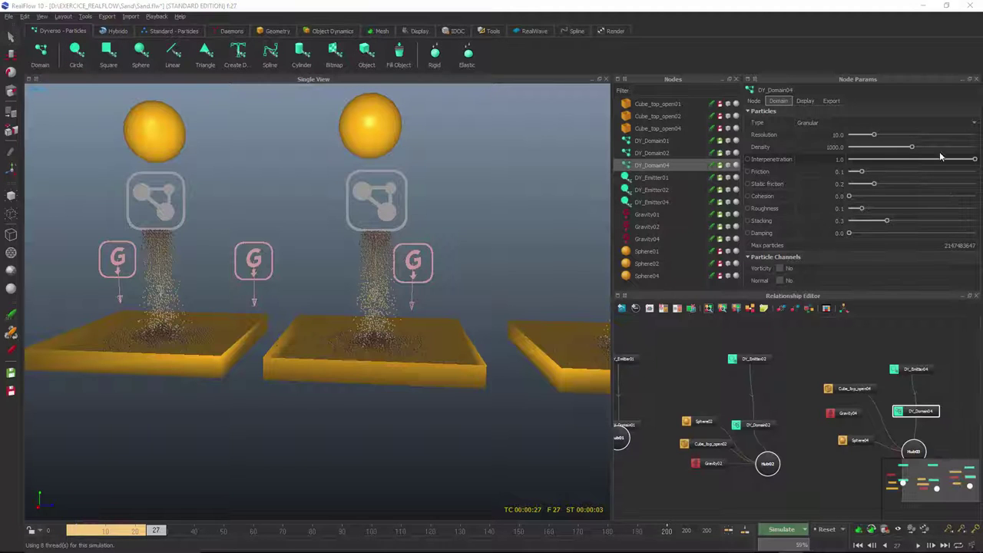
{"action": "left_click", "coordinate": [650, 179]}
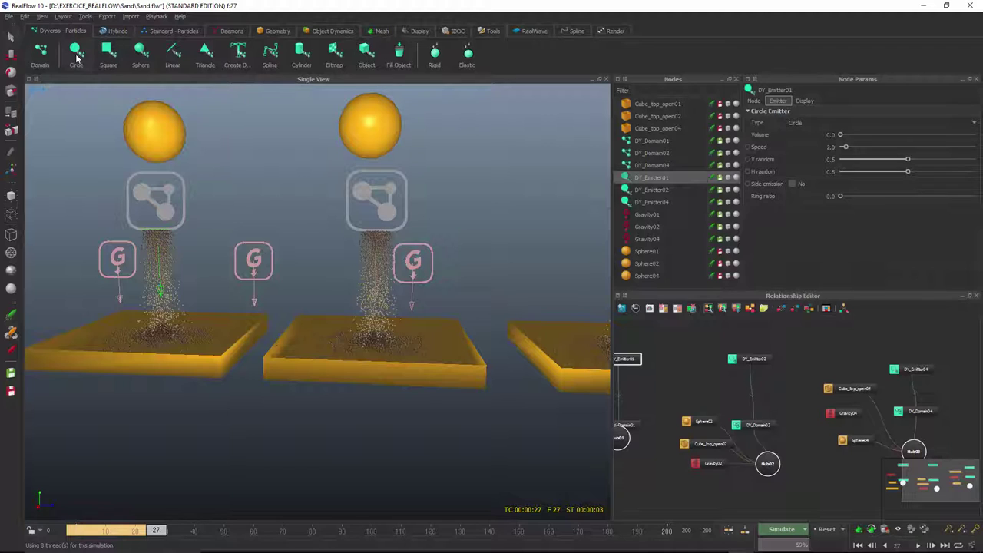
{"action": "left_click", "coordinate": [216, 357]}
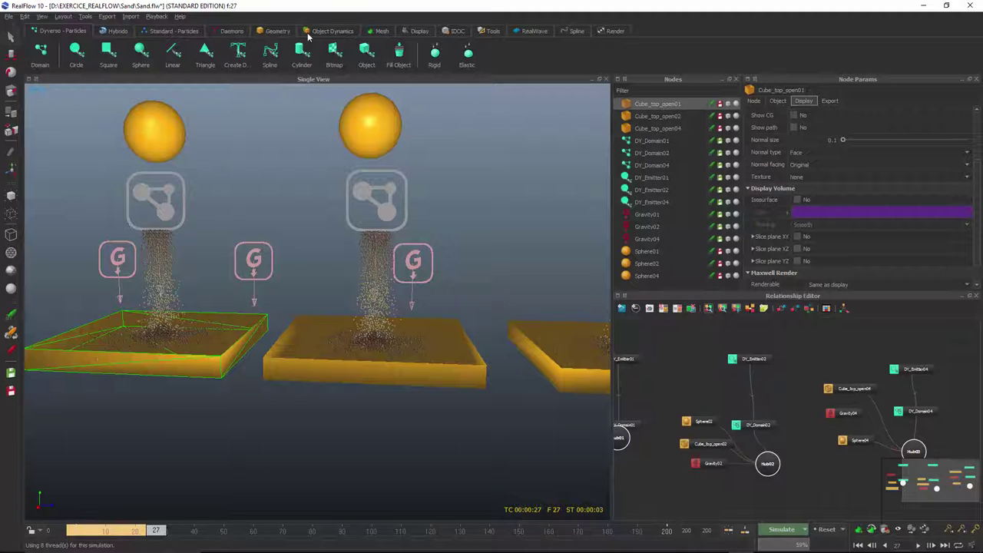
{"action": "left_click", "coordinate": [278, 32]}
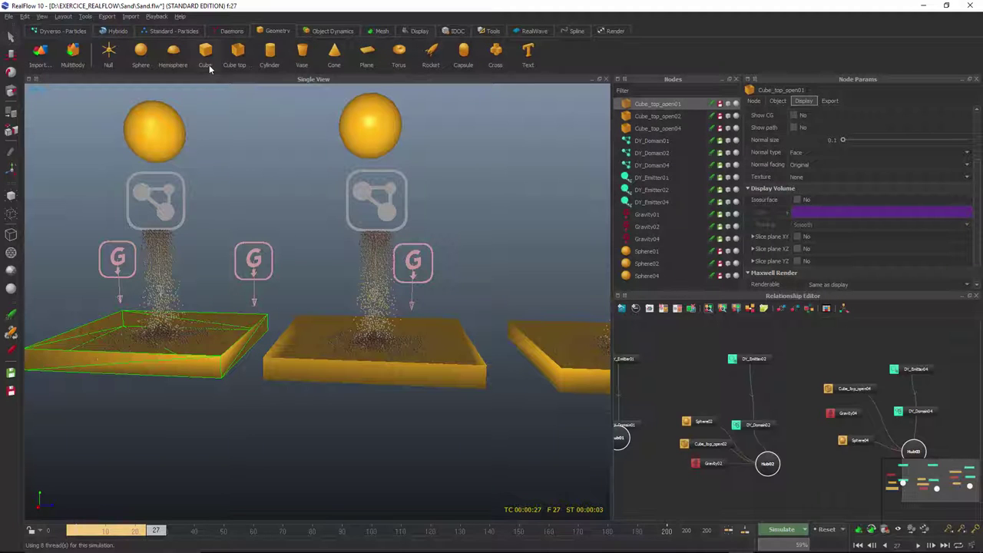
{"action": "left_click_drag", "start_coordinate": [215, 286], "coordinate": [193, 305], "text": "alt"}
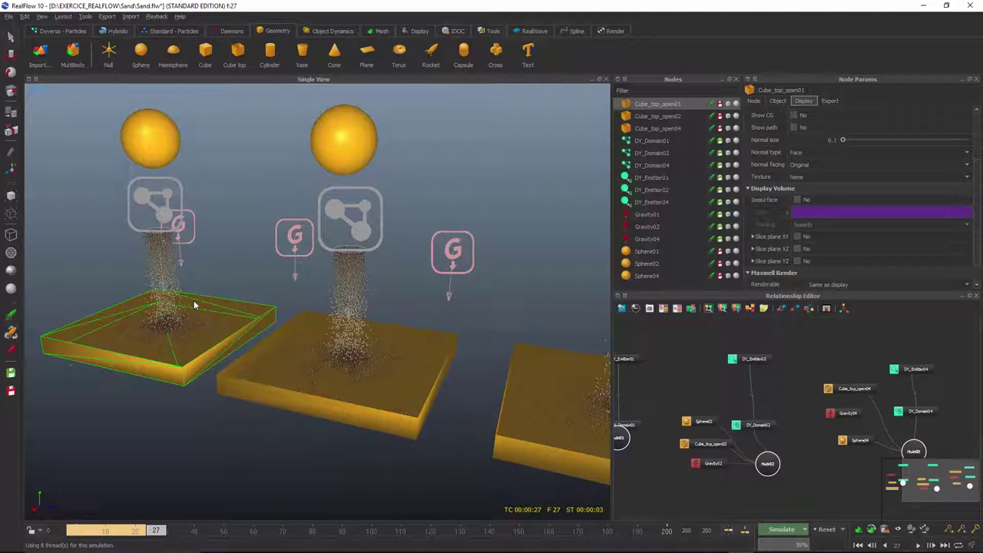
{"action": "left_click", "coordinate": [294, 238]}
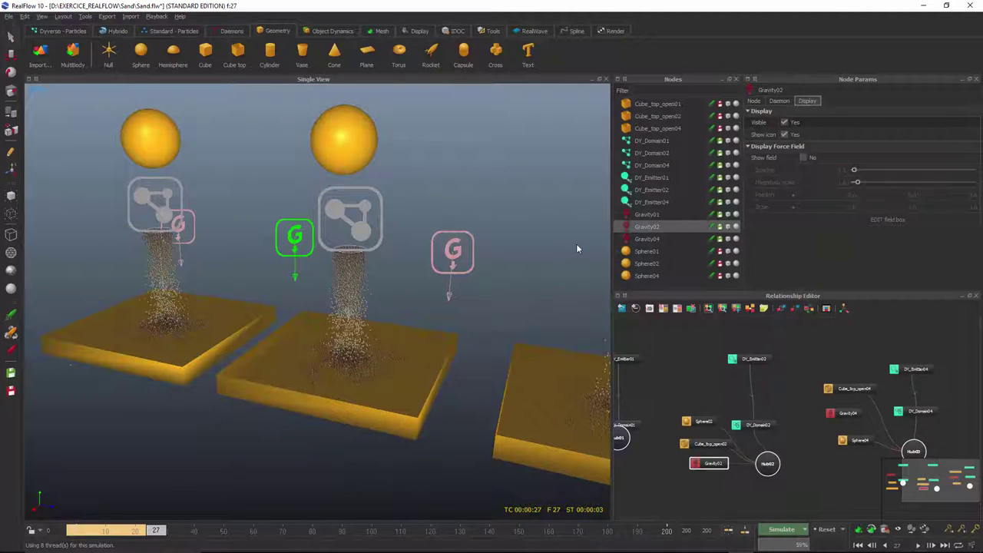
{"action": "left_click_drag", "start_coordinate": [183, 242], "coordinate": [206, 259], "text": "alt"}
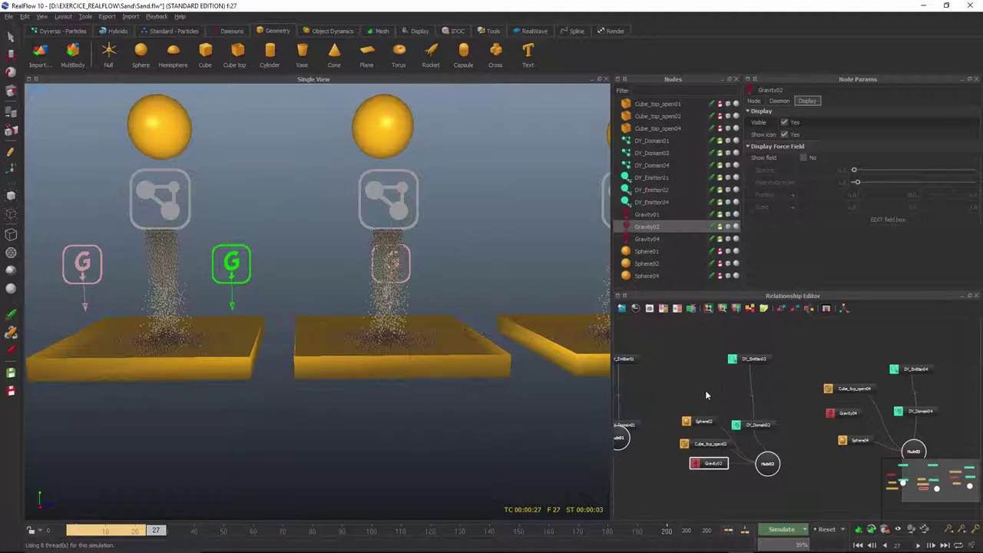
Tidy the first setup's node graph by moving Hub01 below DY_Domain01 and DY_Emitter01 closer above the domain
{"action": "middle_click_drag", "start_coordinate": [706, 392], "coordinate": [842, 378]}
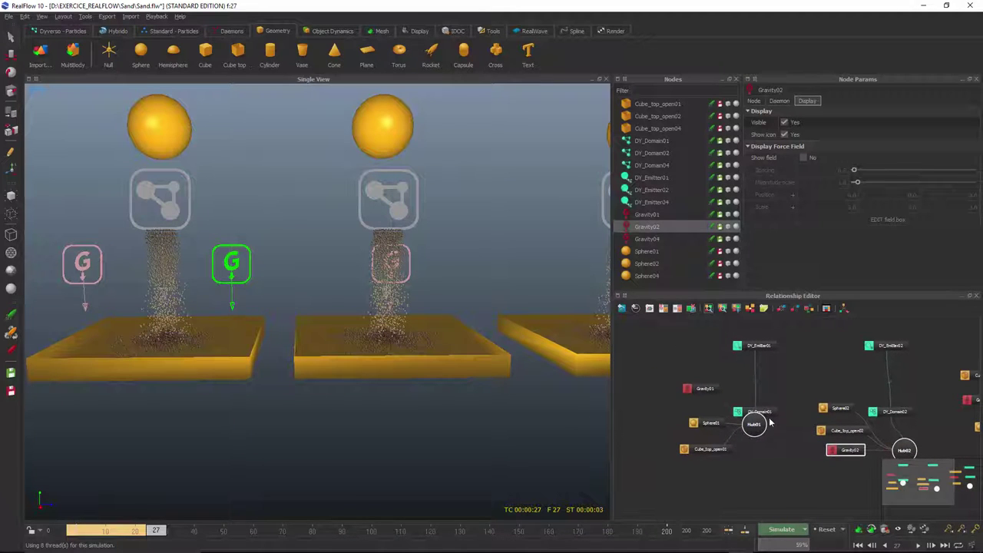
{"action": "left_click_drag", "start_coordinate": [759, 423], "coordinate": [769, 454]}
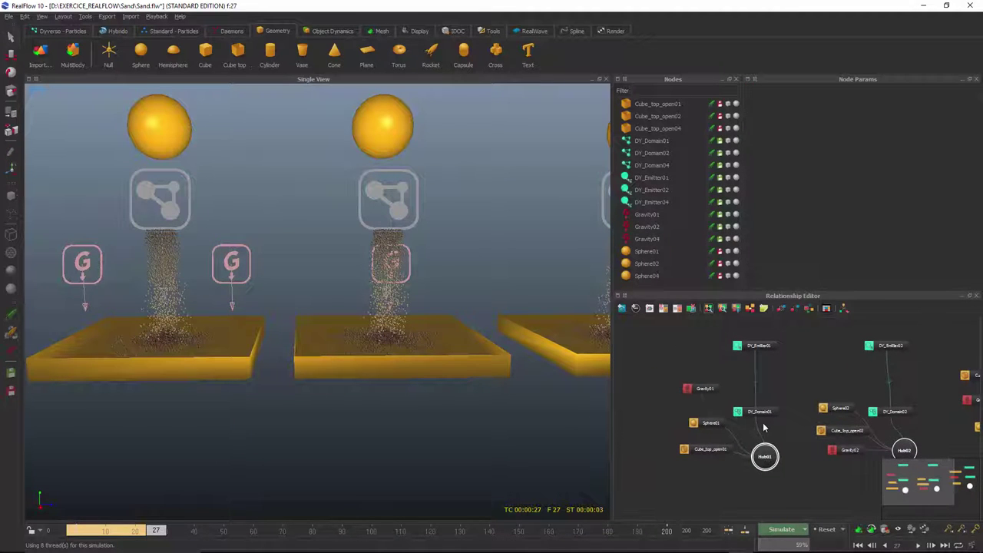
{"action": "scroll", "coordinate": [768, 426], "scroll_direction": "up", "scroll_amount": 3}
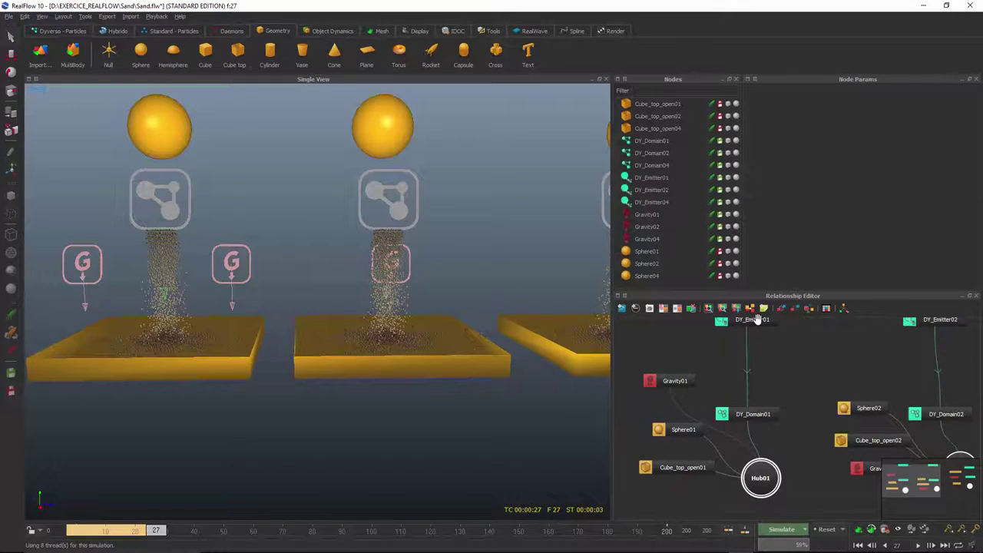
{"action": "left_click_drag", "start_coordinate": [757, 320], "coordinate": [757, 371]}
{"action": "scroll", "coordinate": [768, 413], "scroll_direction": "down", "scroll_amount": 2}
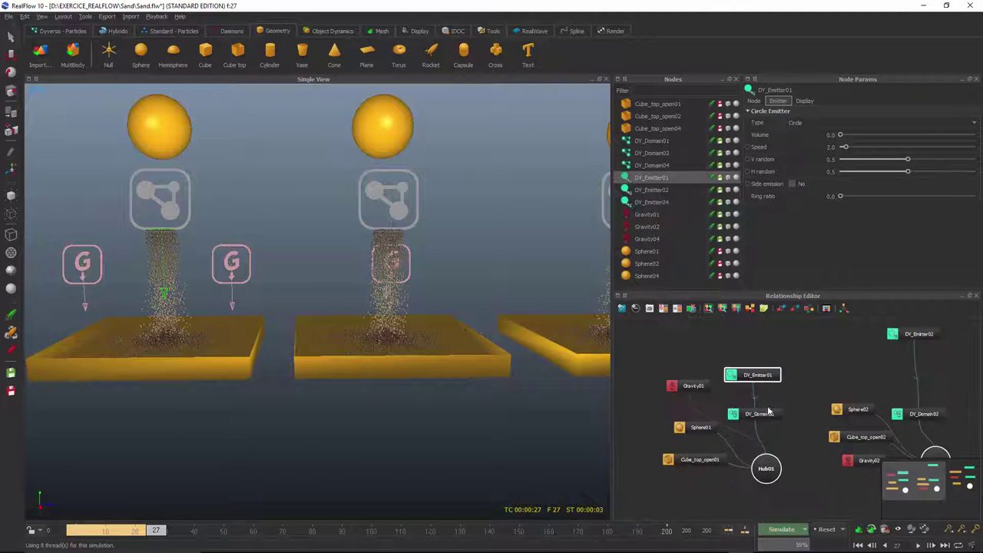
{"action": "middle_click_drag", "start_coordinate": [770, 413], "coordinate": [779, 385]}
Duplicate all nodes of the first sand setup and move the copies clear of the originals in the Relationship Editor
{"action": "left_click_drag", "start_coordinate": [655, 329], "coordinate": [816, 484]}
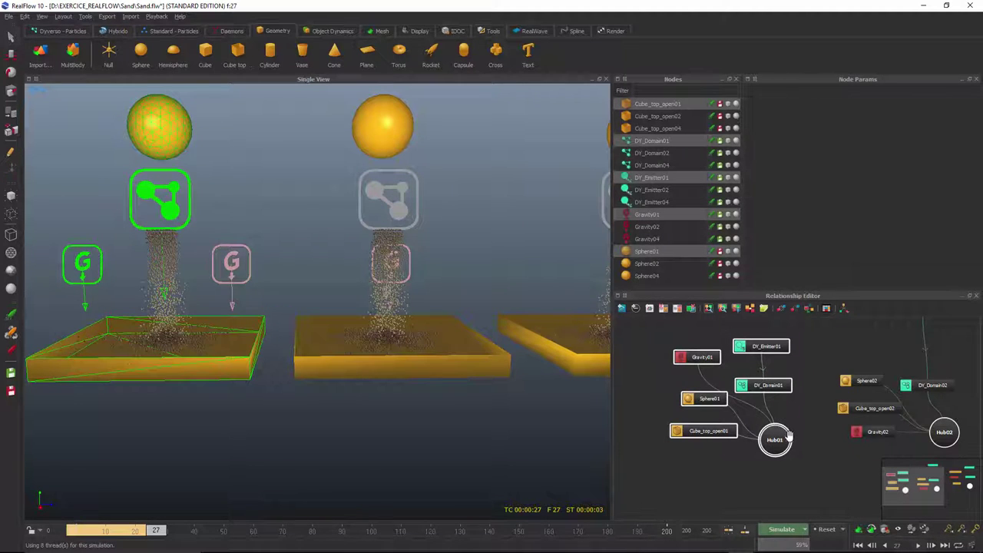
{"action": "scroll", "coordinate": [776, 457], "scroll_direction": "down", "scroll_amount": 2}
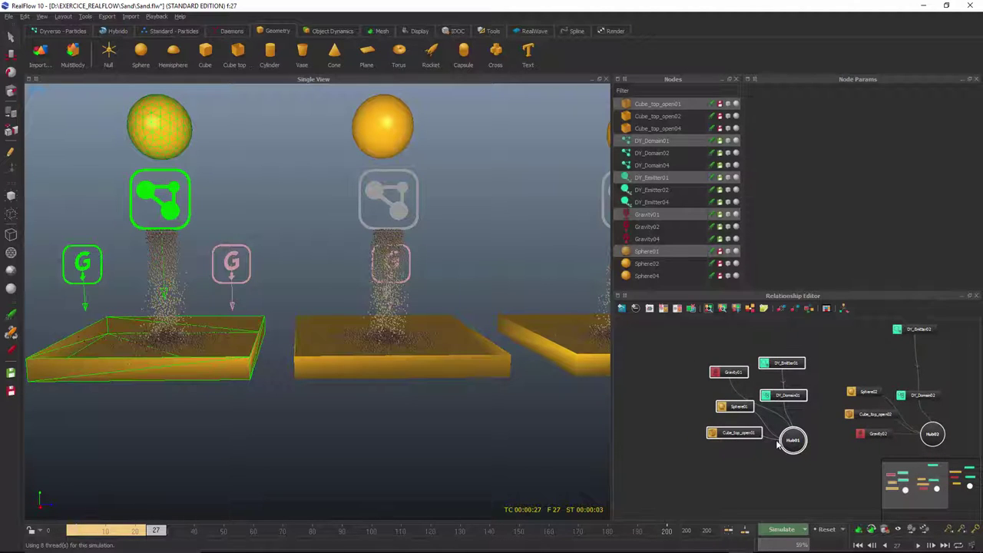
{"action": "key", "text": "ctrl+d"}
{"action": "left_click_drag", "start_coordinate": [728, 383], "coordinate": [576, 374]}
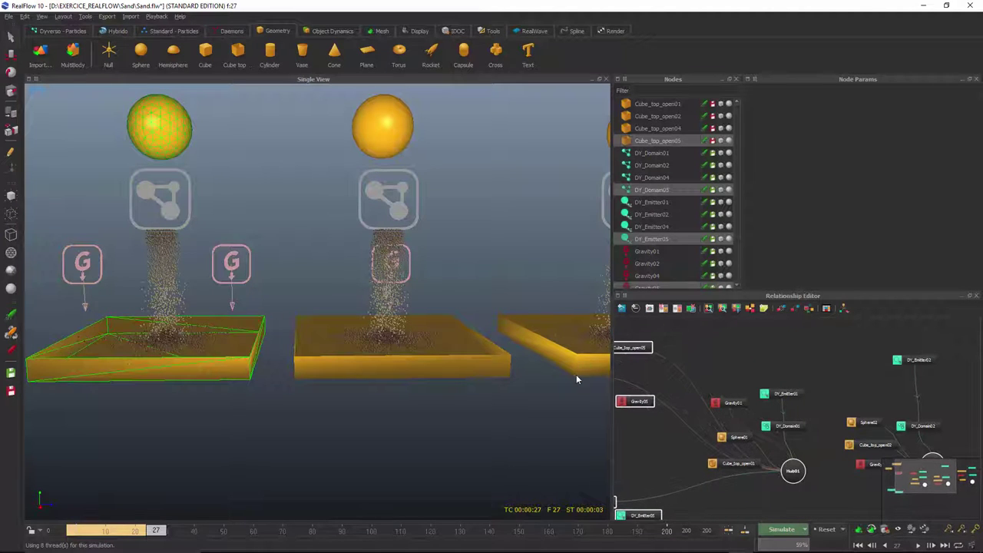
{"action": "middle_click_drag", "start_coordinate": [707, 426], "coordinate": [875, 403]}
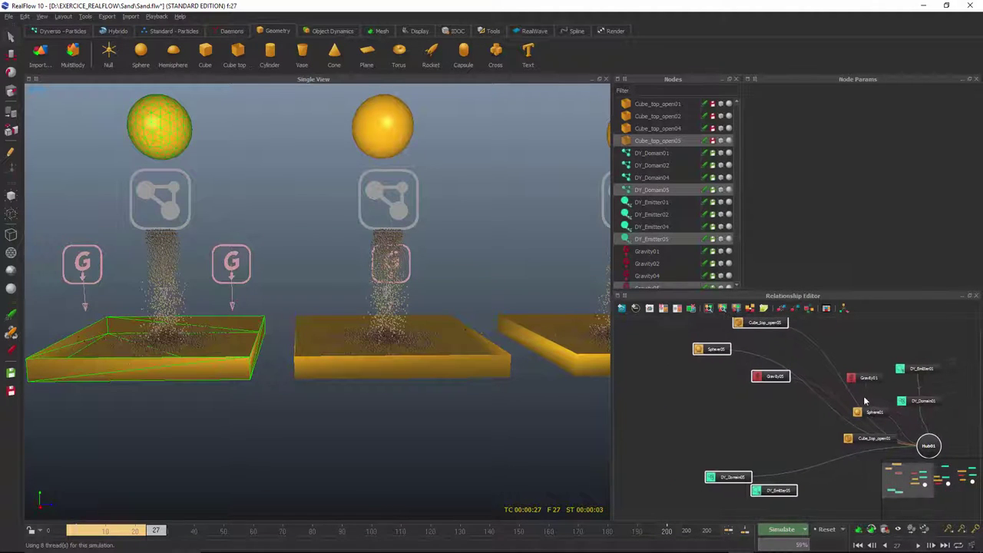
{"action": "left_click_drag", "start_coordinate": [707, 351], "coordinate": [658, 362]}
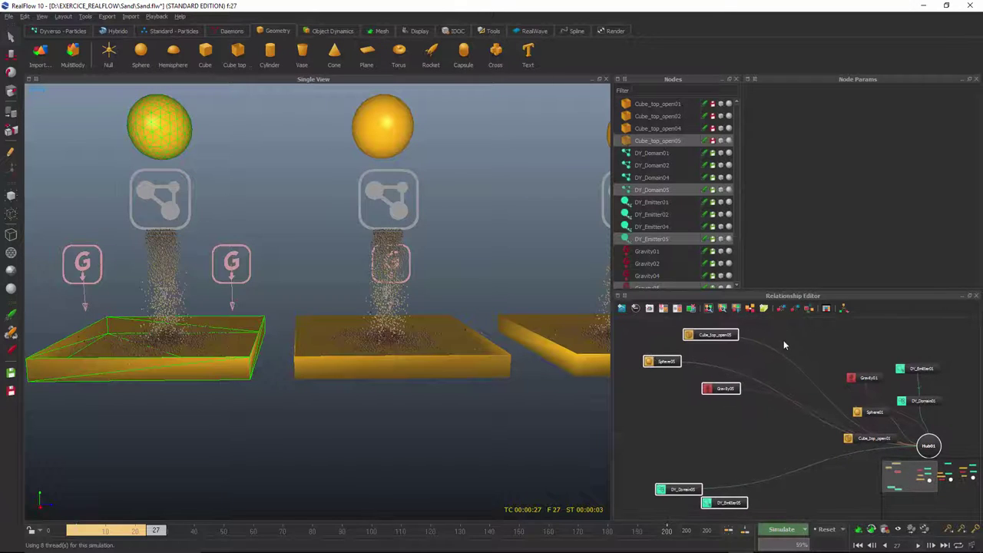
Remove the duplicated nodes' links to Hub01 and move DY_Emitter05 and DY_Domain05 up beside the other copies
{"action": "left_click_drag", "start_coordinate": [784, 346], "coordinate": [810, 497]}
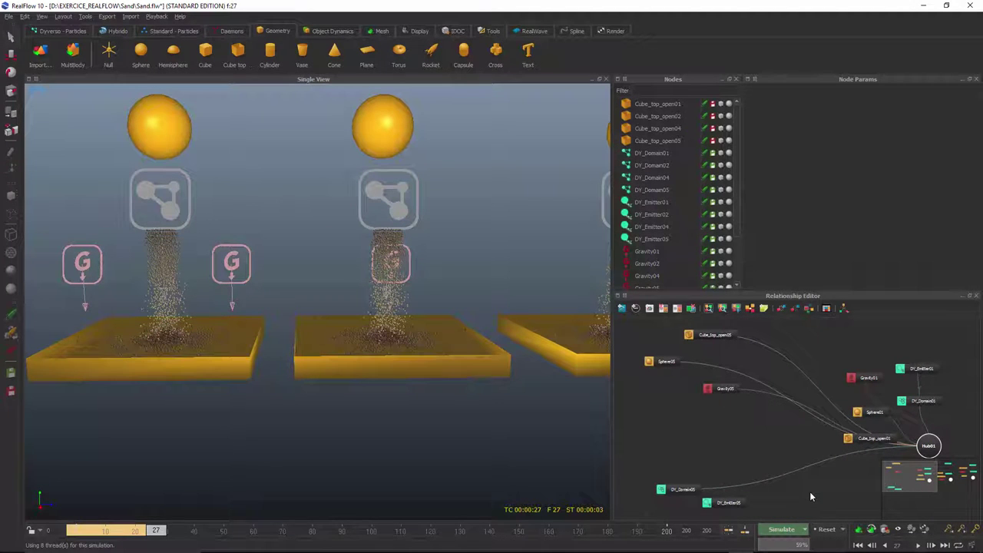
{"action": "key", "text": "Delete"}
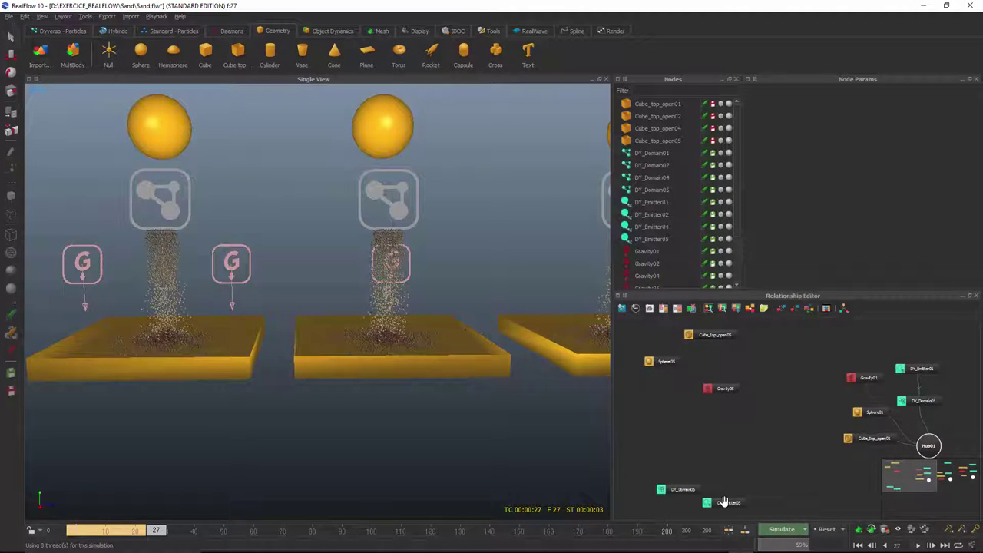
{"action": "left_click_drag", "start_coordinate": [724, 502], "coordinate": [714, 423]}
{"action": "left_click_drag", "start_coordinate": [674, 492], "coordinate": [656, 419]}
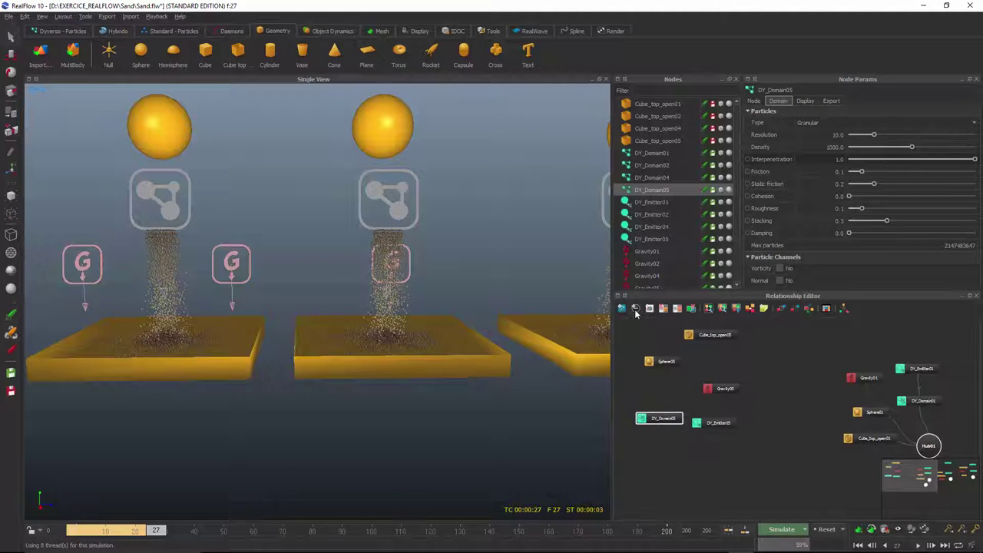
Add a new hub to the Relationship Editor and place it just below the duplicated nodes
{"action": "scroll", "coordinate": [778, 420], "scroll_direction": "down", "scroll_amount": 4}
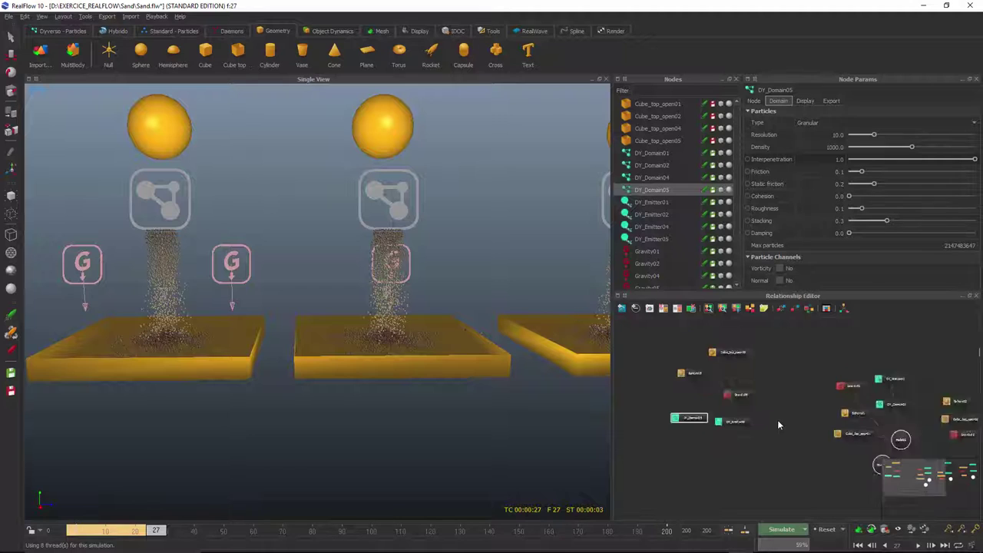
{"action": "left_click", "coordinate": [834, 443]}
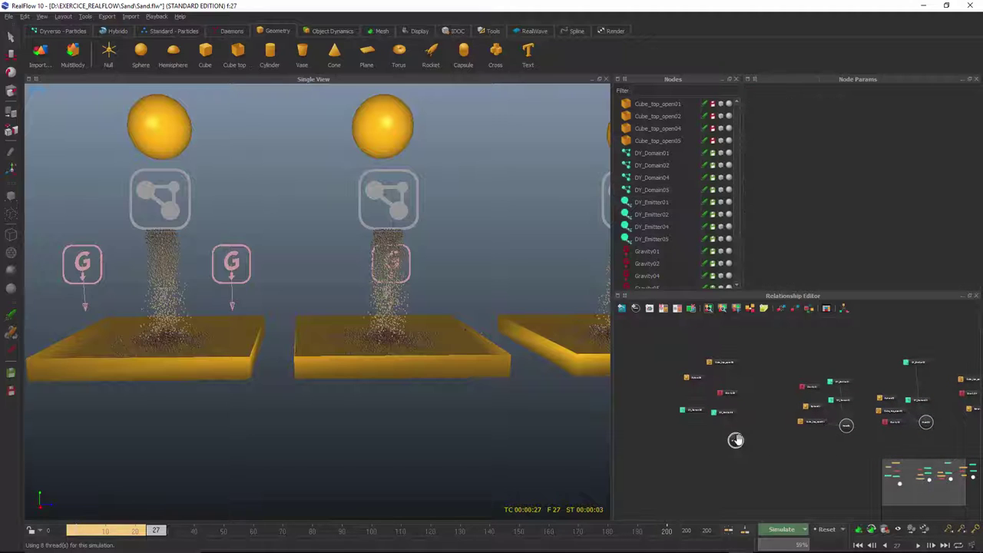
{"action": "scroll", "coordinate": [726, 432], "scroll_direction": "up", "scroll_amount": 4}
{"action": "scroll", "coordinate": [779, 473], "scroll_direction": "up", "scroll_amount": 3}
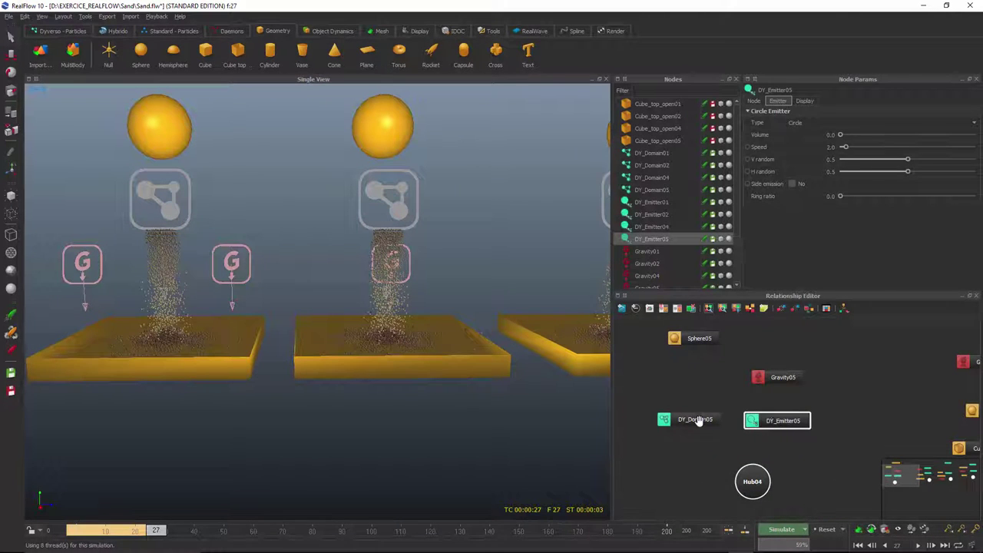
Place DY_Emitter05 above DY_Domain05, then link the emitter to the domain and the domain to Hub04
{"action": "left_click_drag", "start_coordinate": [699, 421], "coordinate": [703, 432]}
{"action": "left_click_drag", "start_coordinate": [768, 422], "coordinate": [675, 390]}
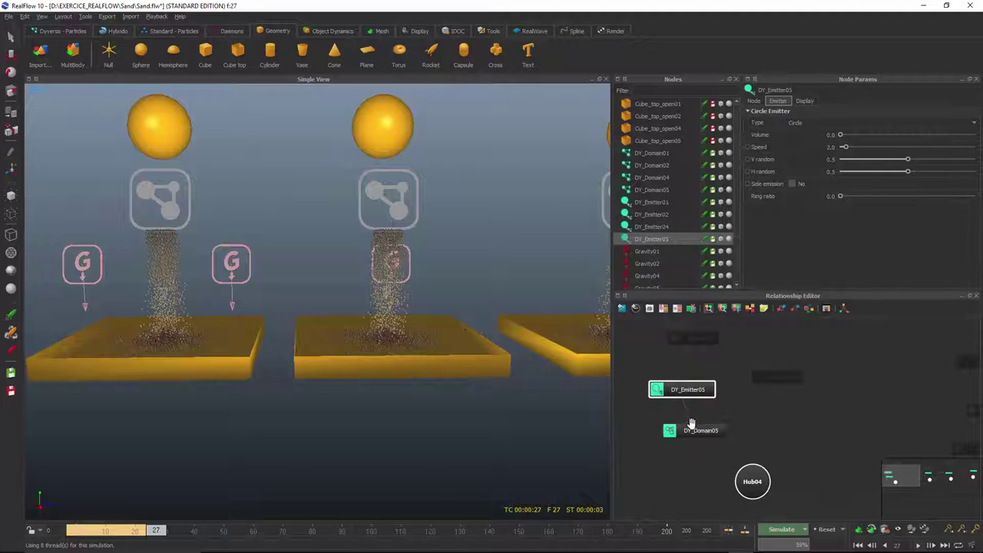
{"action": "left_click", "coordinate": [708, 435]}
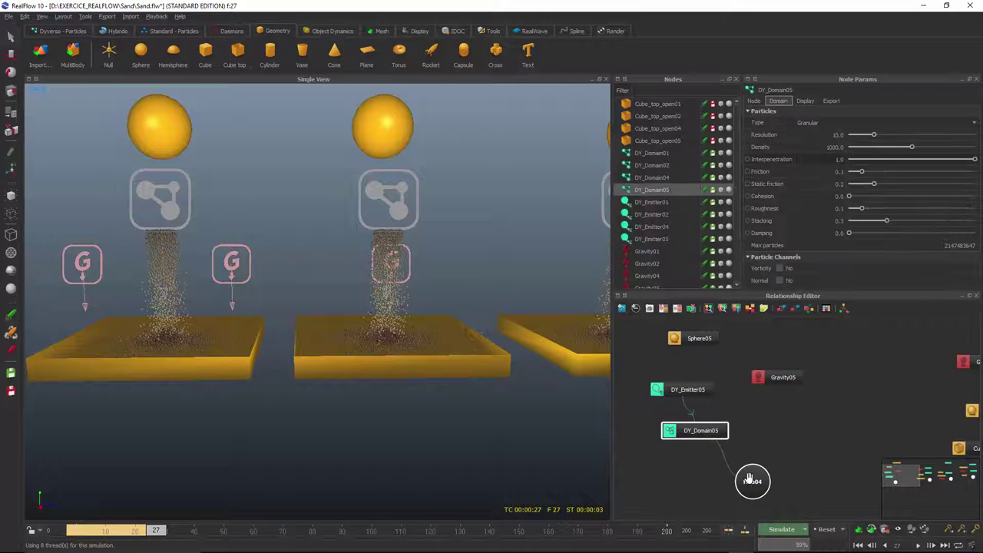
Link Gravity05, Sphere05 and Cube_top_open05 to Hub04, and shift Gravity05 slightly away from the links
{"action": "left_click_drag", "start_coordinate": [773, 381], "coordinate": [759, 481]}
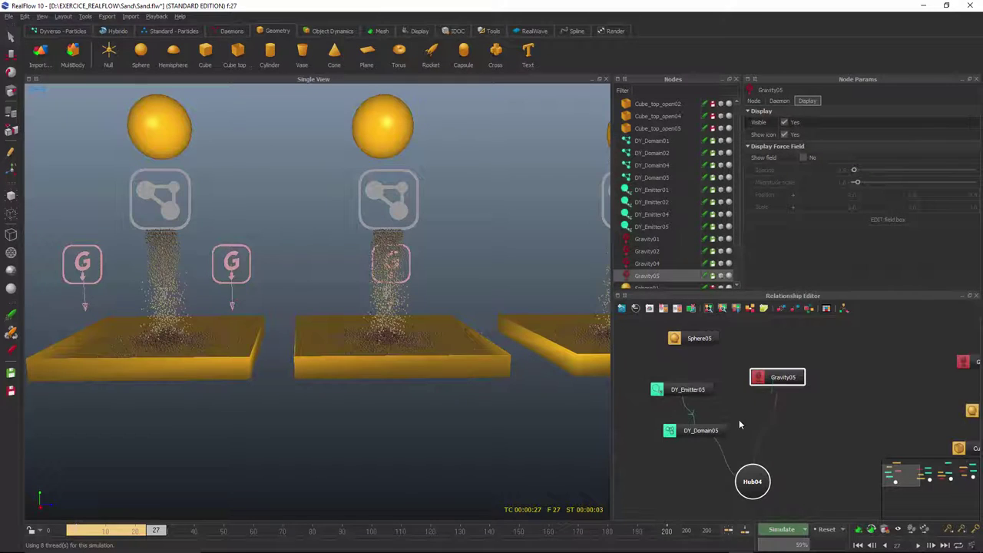
{"action": "left_click_drag", "start_coordinate": [734, 385], "coordinate": [780, 512]}
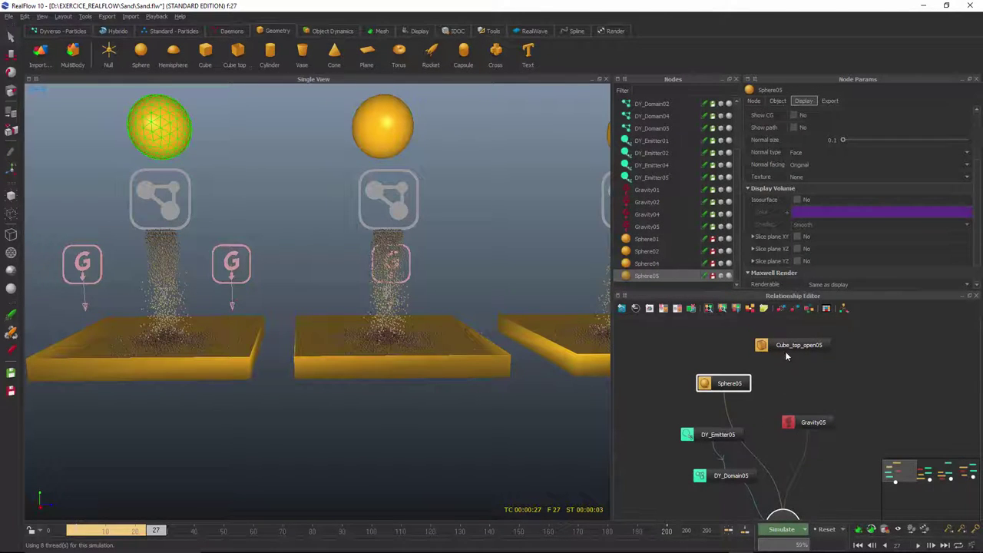
{"action": "left_click_drag", "start_coordinate": [782, 343], "coordinate": [784, 513]}
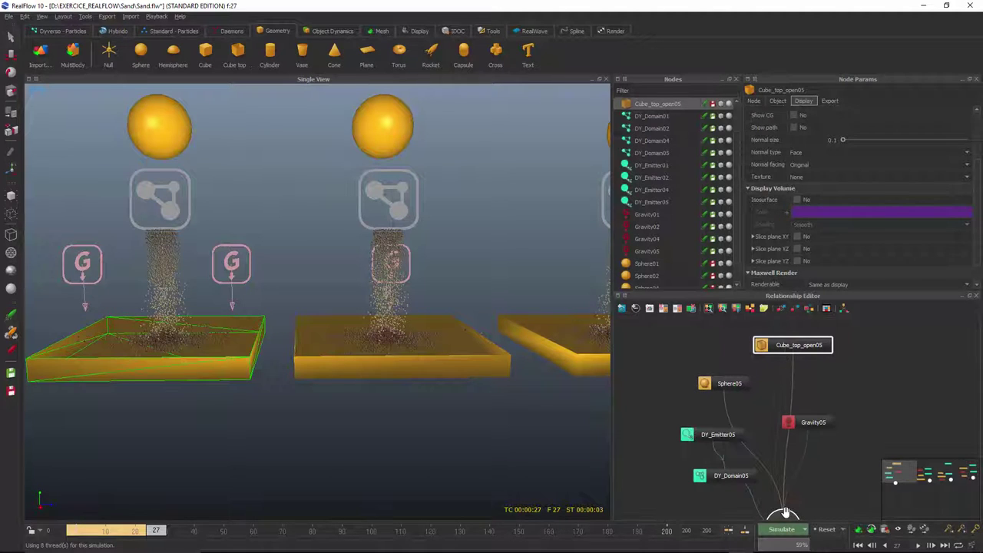
{"action": "left_click_drag", "start_coordinate": [824, 423], "coordinate": [852, 426]}
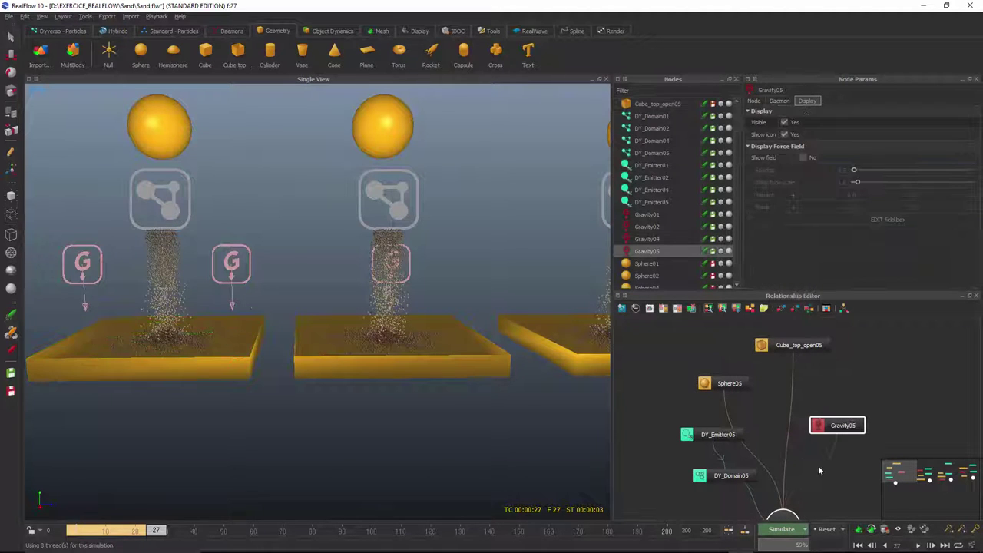
Select all the duplicated setup's nodes and move them along the blue axis, beyond the first sand tray in the viewport
{"action": "left_click", "coordinate": [716, 435]}
{"action": "middle_click_drag", "start_coordinate": [810, 476], "coordinate": [776, 459]}
{"action": "scroll", "coordinate": [762, 408], "scroll_direction": "down", "scroll_amount": 3}
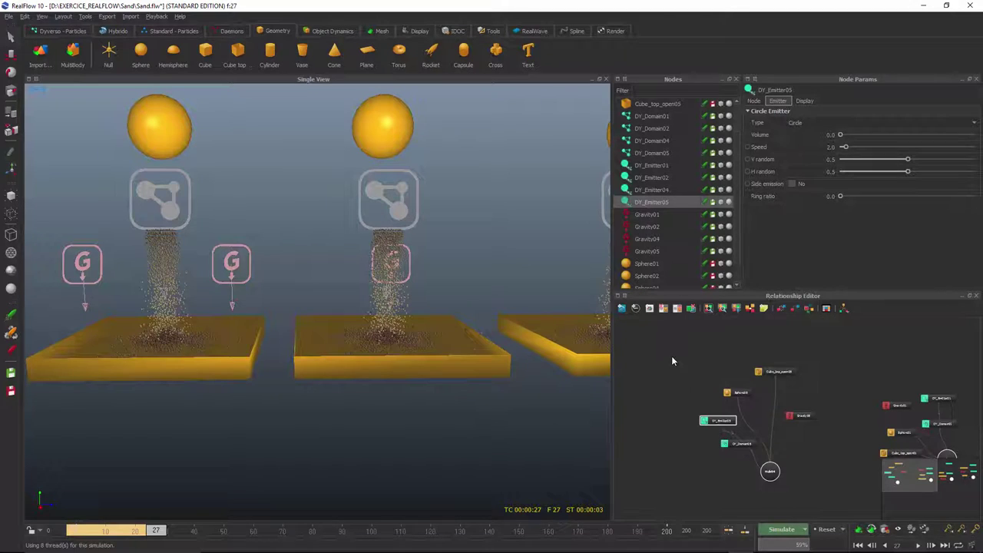
{"action": "left_click_drag", "start_coordinate": [667, 349], "coordinate": [828, 456]}
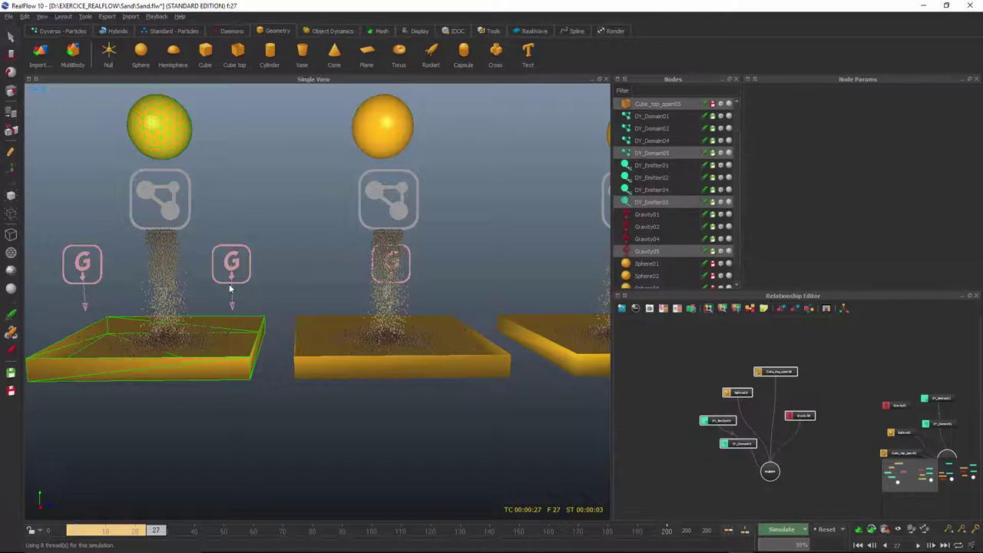
{"action": "key", "text": "w"}
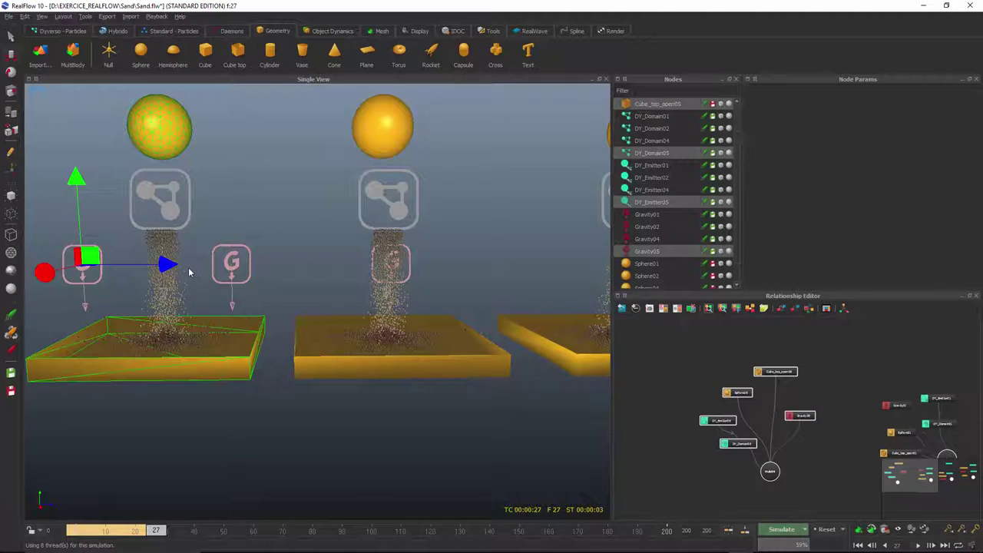
{"action": "scroll", "coordinate": [176, 278], "scroll_direction": "down", "scroll_amount": 2}
{"action": "left_click_drag", "start_coordinate": [187, 270], "coordinate": [34, 286]}
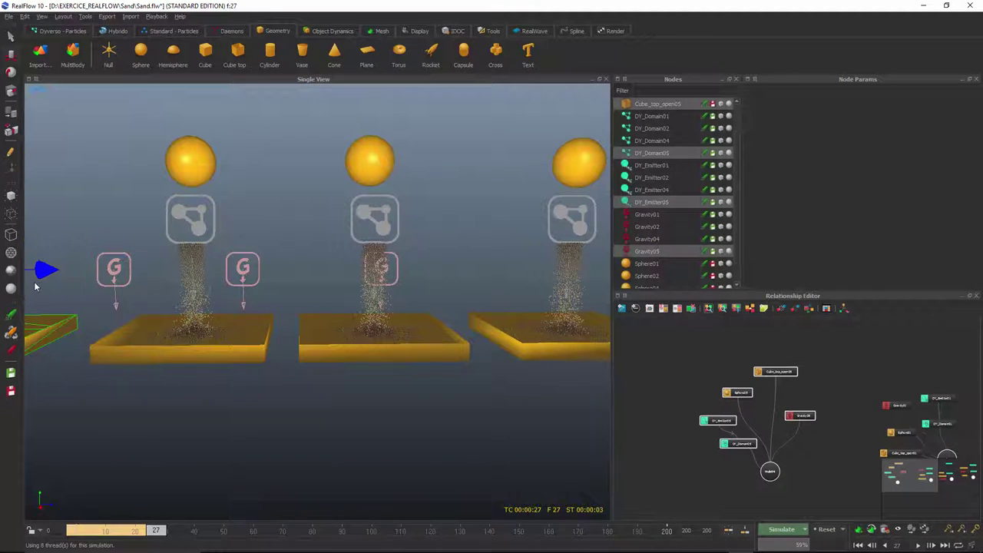
Delete the duplicated setup's nodes together with Hub04
{"action": "key", "text": "Delete"}
{"action": "left_click_drag", "start_coordinate": [699, 430], "coordinate": [792, 486]}
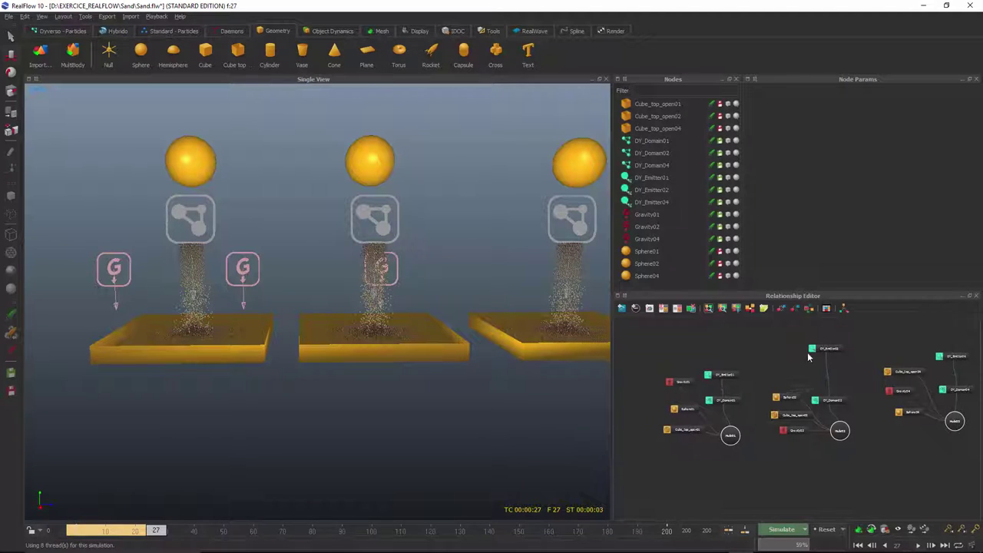
Move DY_Emitter02 closer above DY_Domain02 in the Relationship Editor
{"action": "left_click", "coordinate": [822, 378]}
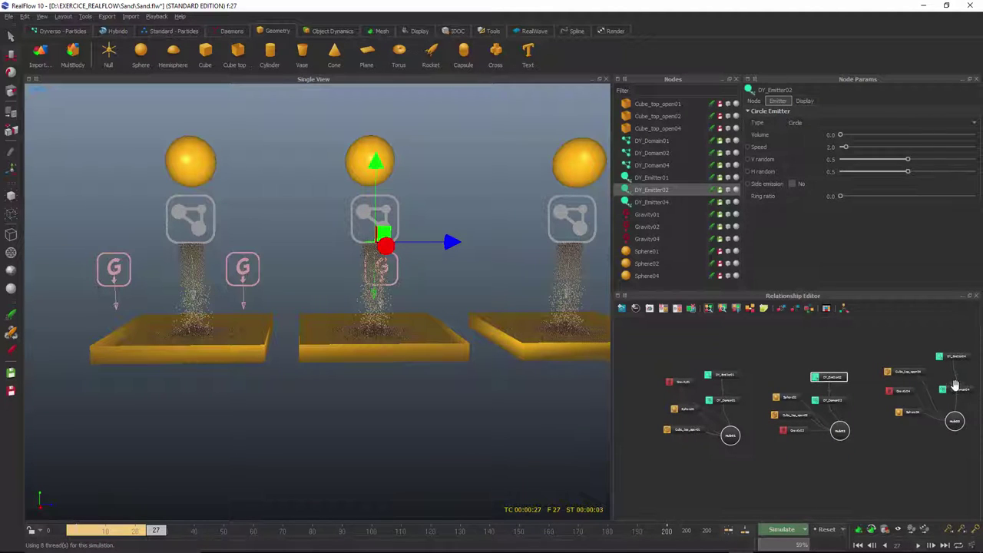
Move DY_Emitter04 closer above DY_Domain04 in the Relationship Editor, and select the middle setup's sphere in the viewport
{"action": "left_click_drag", "start_coordinate": [957, 356], "coordinate": [961, 371]}
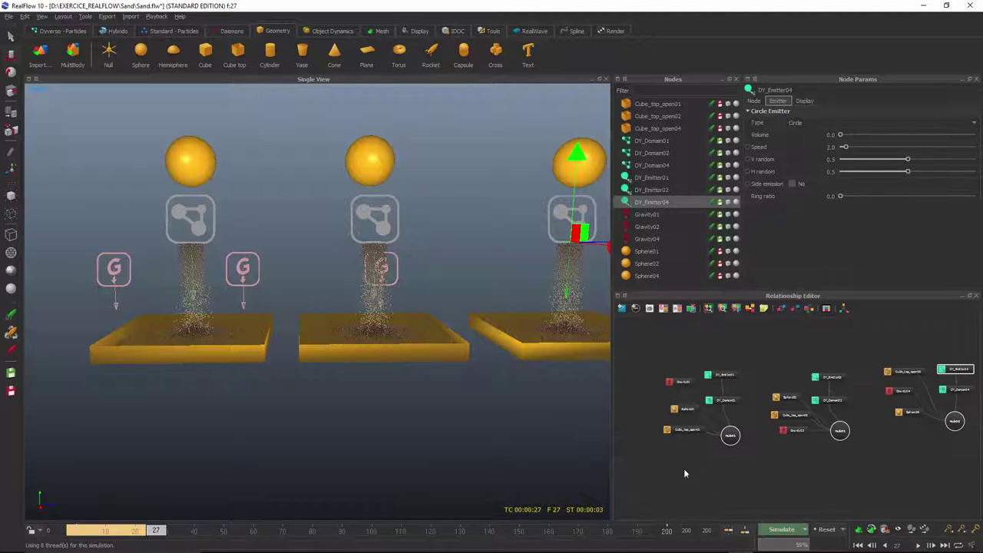
{"action": "left_click_drag", "start_coordinate": [580, 401], "coordinate": [314, 382], "text": "alt"}
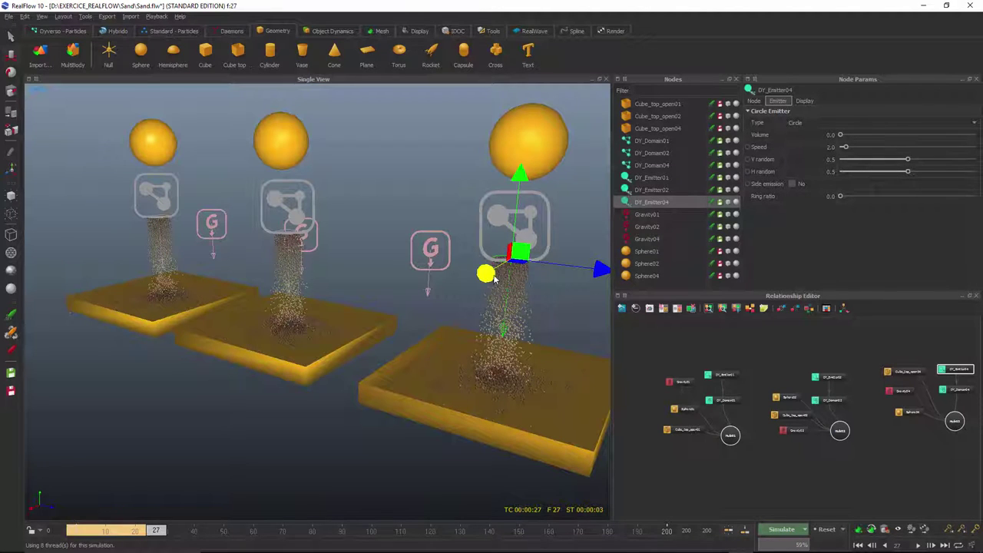
{"action": "left_click", "coordinate": [297, 157]}
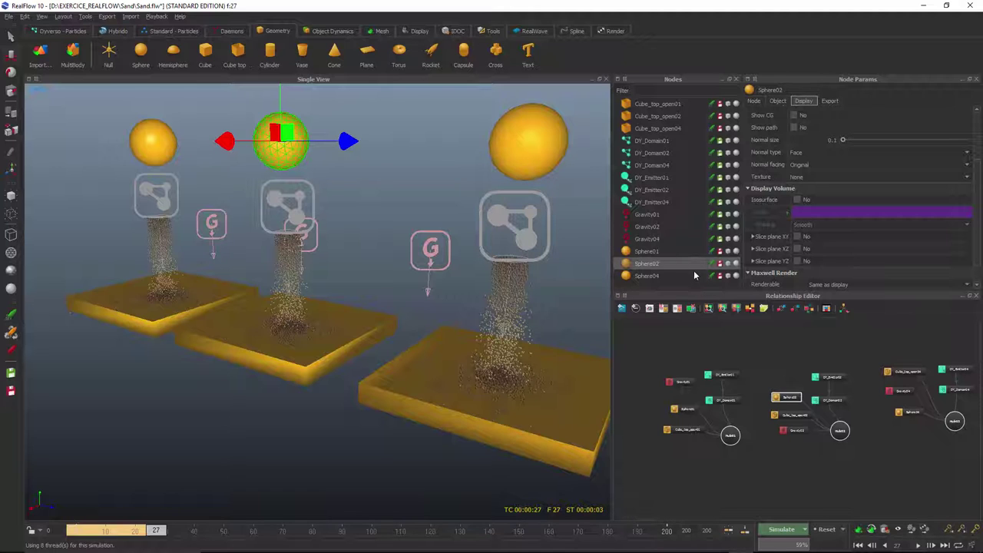
Set both Friction and Static friction to 0.5 for DY_Domain01, DY_Domain02 and DY_Domain04 together
{"action": "left_click", "coordinate": [653, 142]}
{"action": "left_click", "coordinate": [652, 154], "text": "ctrl"}
{"action": "left_click", "coordinate": [652, 165], "text": "ctrl"}
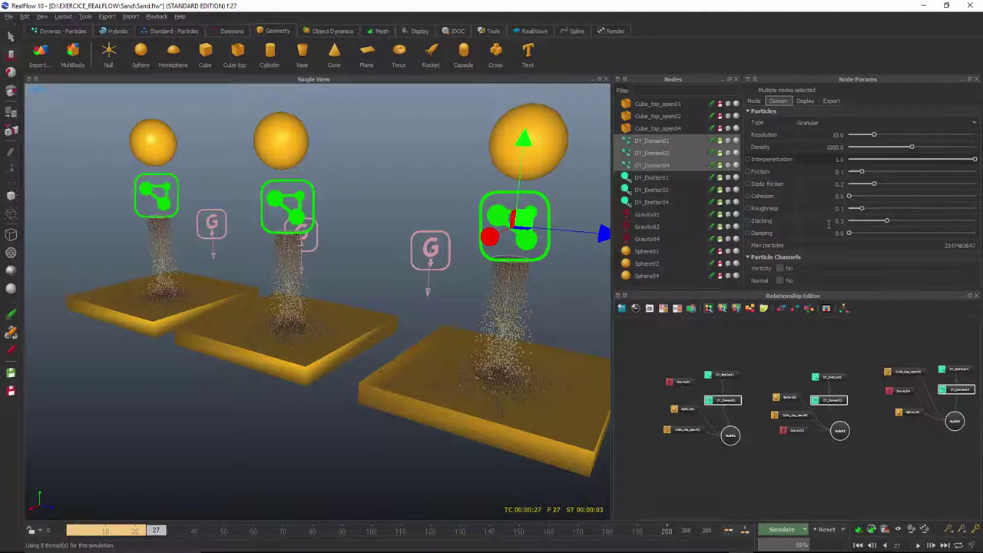
{"action": "double_click", "coordinate": [836, 172]}
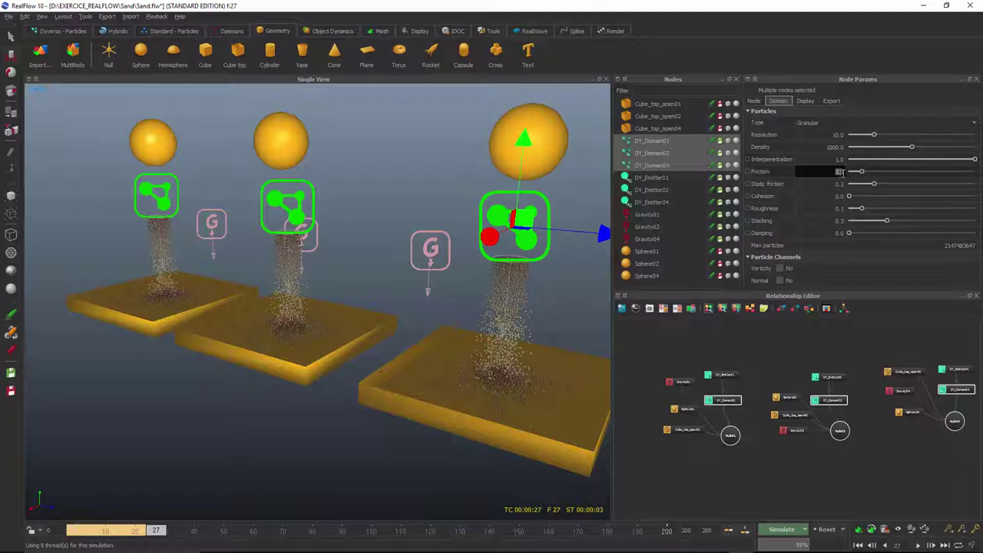
{"action": "type", "text": "0."}
{"action": "key", "text": "Tab"}
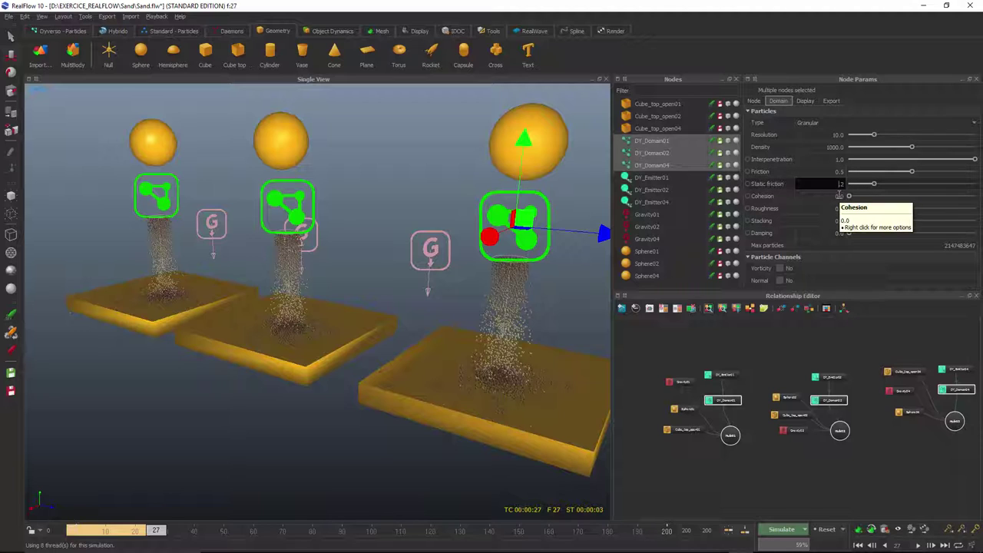
{"action": "key", "text": "BackSpace"}
{"action": "type", "text": "5"}
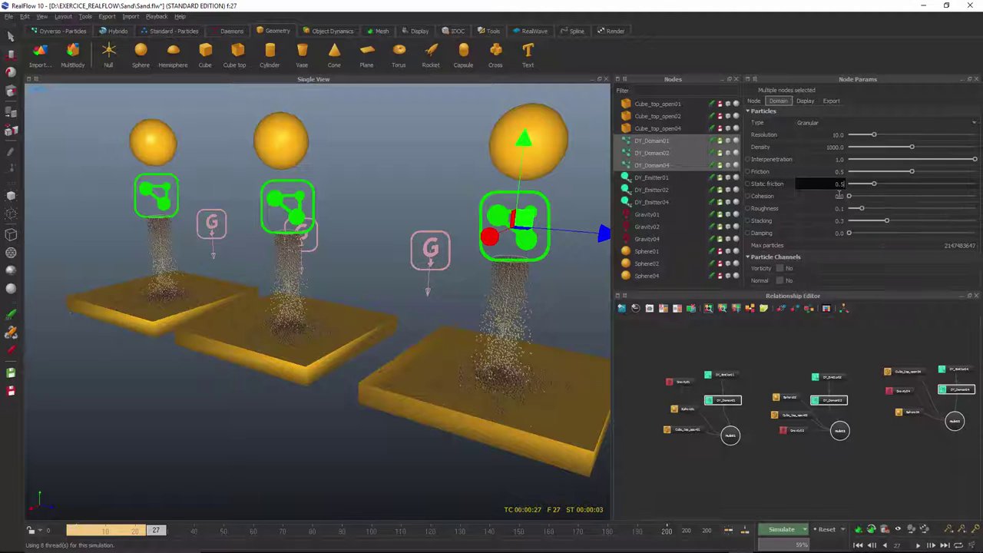
{"action": "key", "text": "Return"}
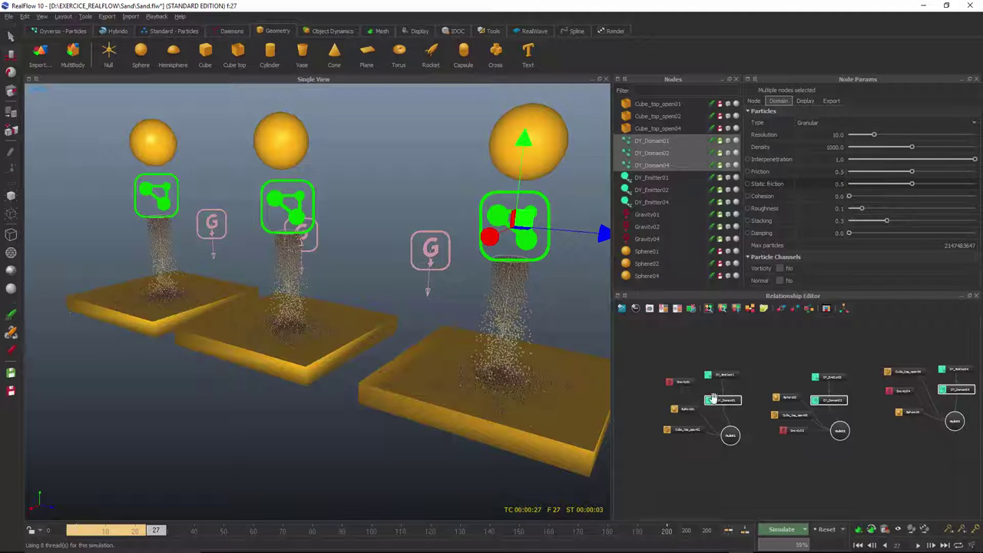
Reset the scene data, simulate all three sand setups to about frame 44, and view the piles from a slightly different angle
{"action": "left_click", "coordinate": [828, 531]}
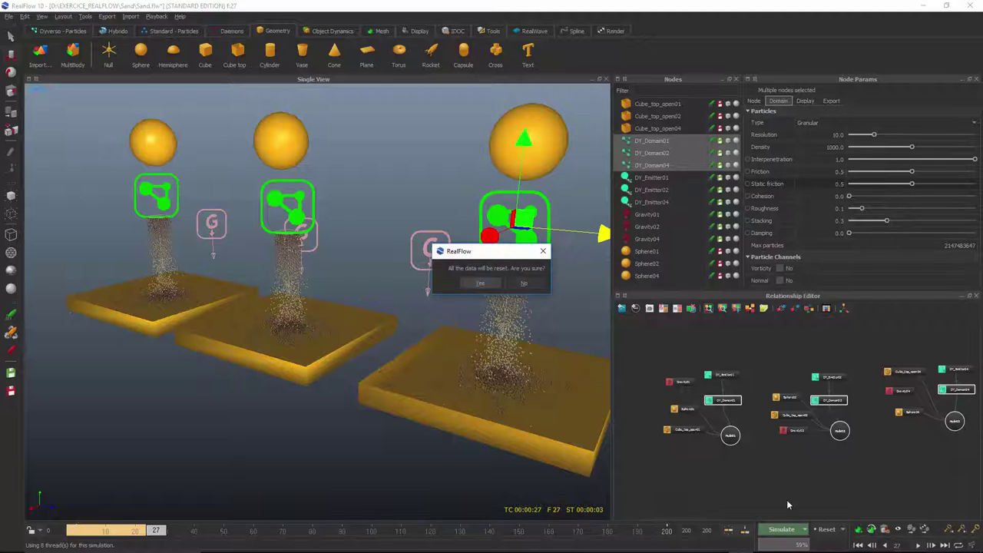
{"action": "left_click", "coordinate": [478, 284]}
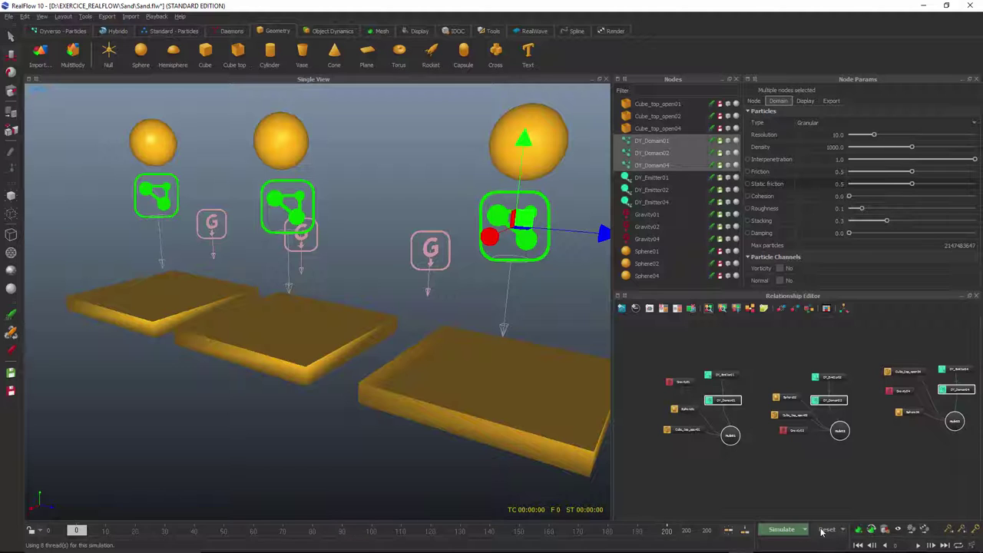
{"action": "left_click", "coordinate": [783, 530]}
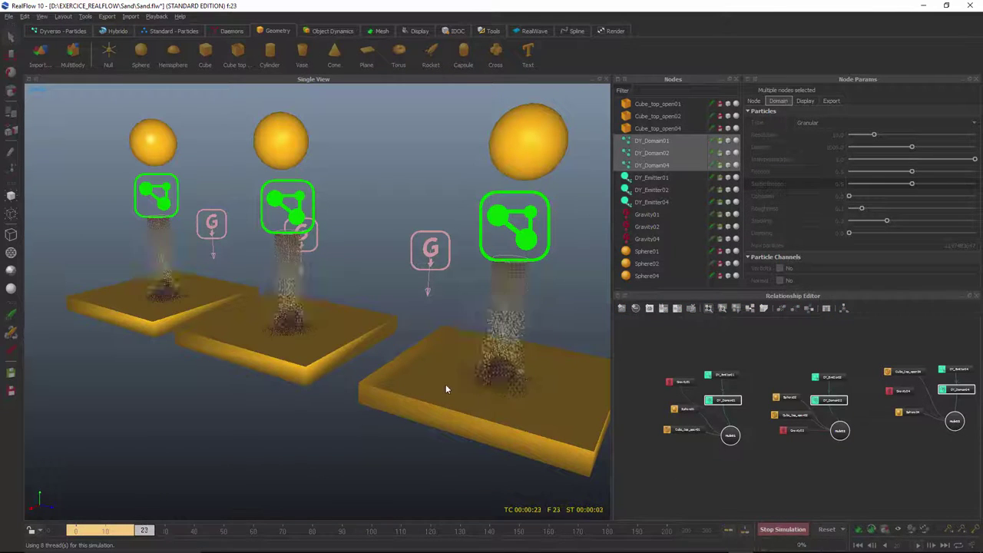
{"action": "left_click", "coordinate": [783, 530]}
{"action": "mouse_move", "coordinate": [431, 398]}
{"action": "left_mouse_down", "text": "alt"}
{"action": "mouse_move", "coordinate": [497, 399]}
{"action": "mouse_move", "coordinate": [492, 417]}
{"action": "mouse_move", "coordinate": [424, 431]}
{"action": "mouse_move", "coordinate": [437, 407]}
{"action": "mouse_move", "coordinate": [427, 402]}
{"action": "left_mouse_up", "text": "alt"}
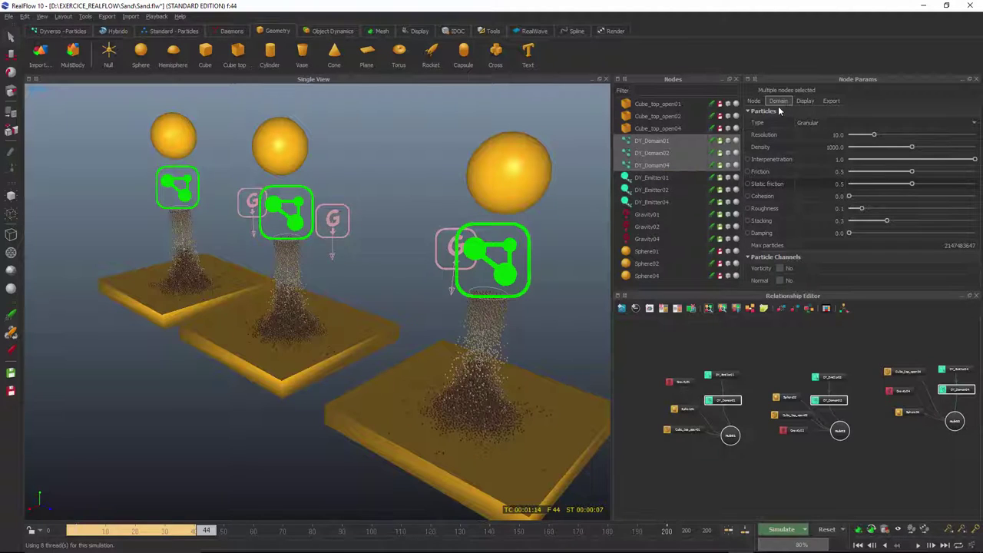
Examine the selected domains' node, domain, display and export parameters, the Dyverso particle tools and the particle types, keeping Granular
{"action": "left_click", "coordinate": [756, 100]}
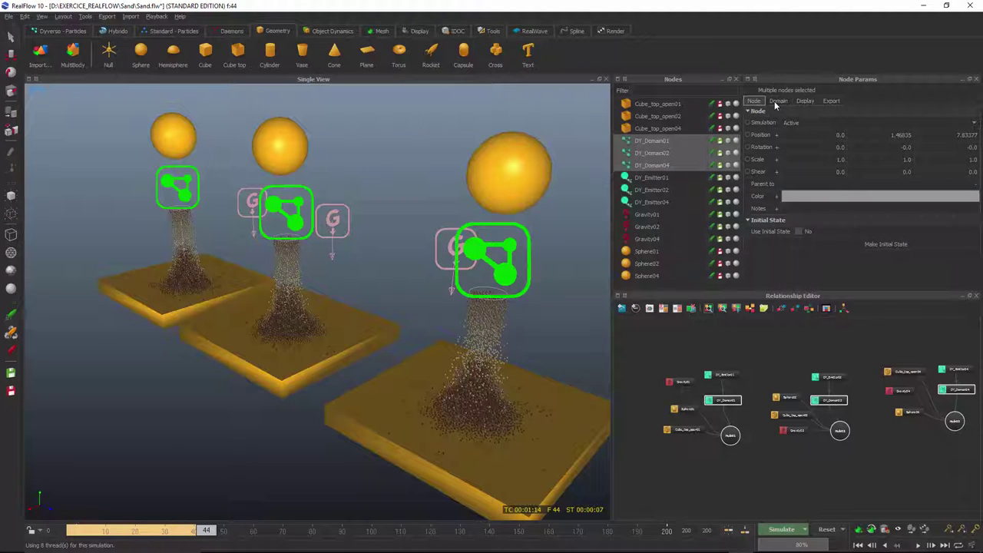
{"action": "left_click", "coordinate": [776, 100]}
{"action": "left_click", "coordinate": [799, 101]}
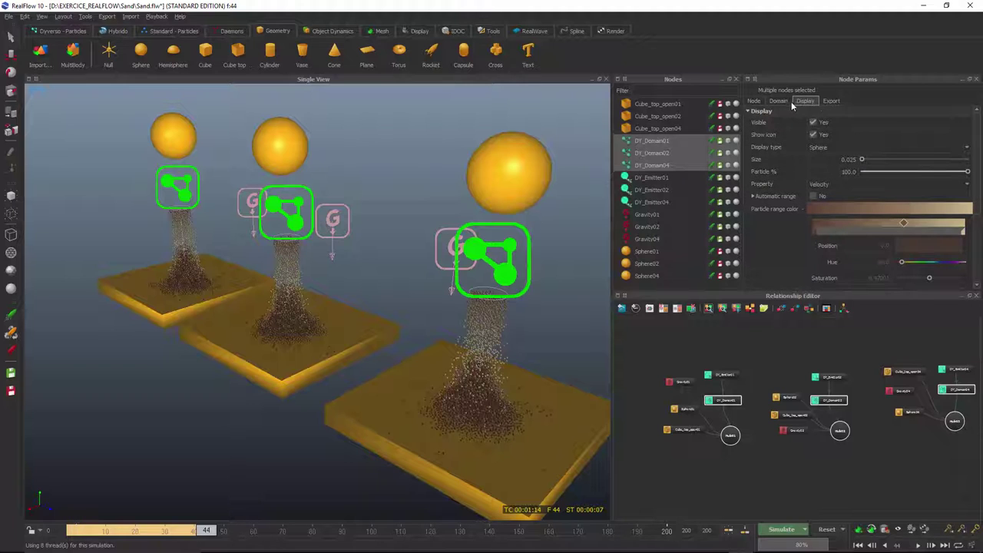
{"action": "left_click", "coordinate": [830, 102]}
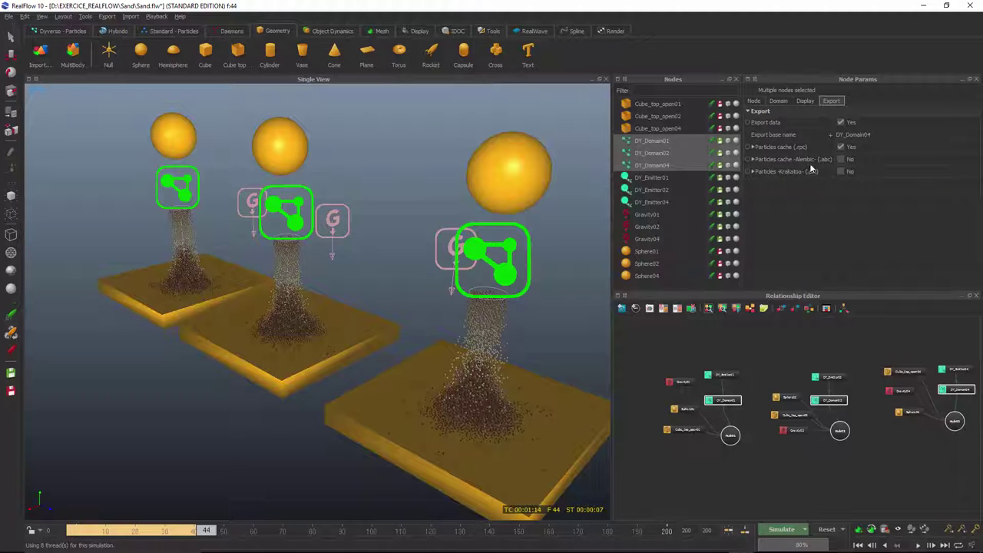
{"action": "left_click", "coordinate": [779, 101]}
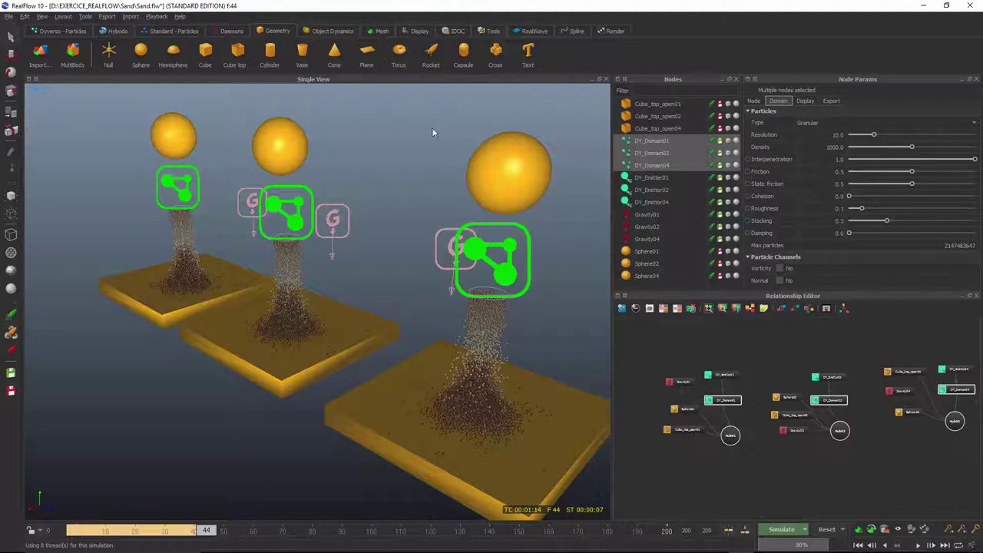
{"action": "left_click", "coordinate": [62, 32]}
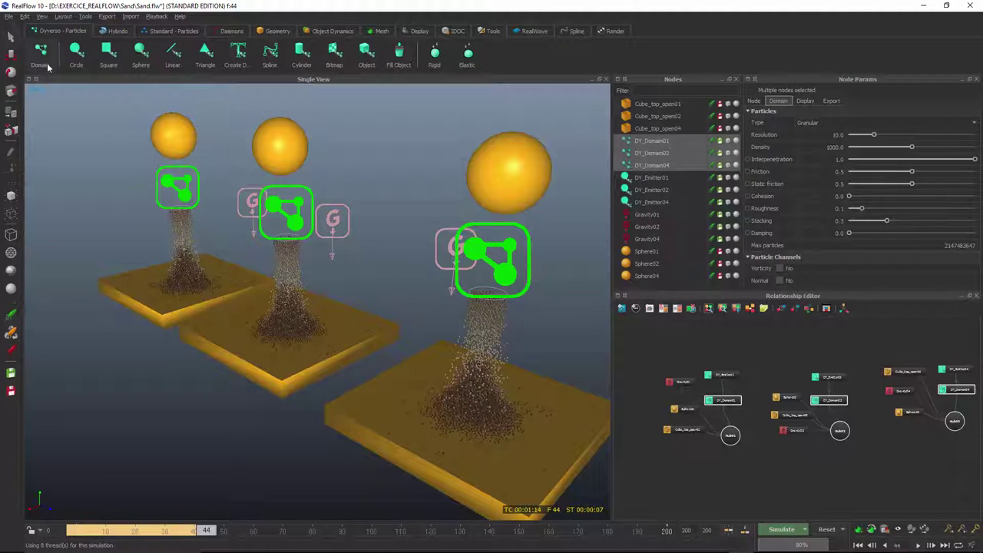
{"action": "left_click", "coordinate": [805, 124]}
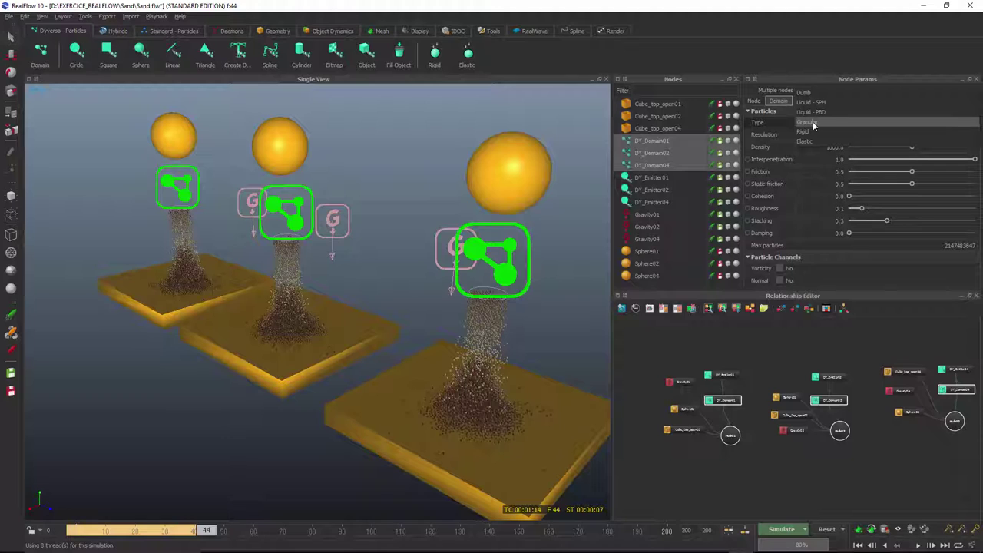
{"action": "left_click", "coordinate": [813, 121]}
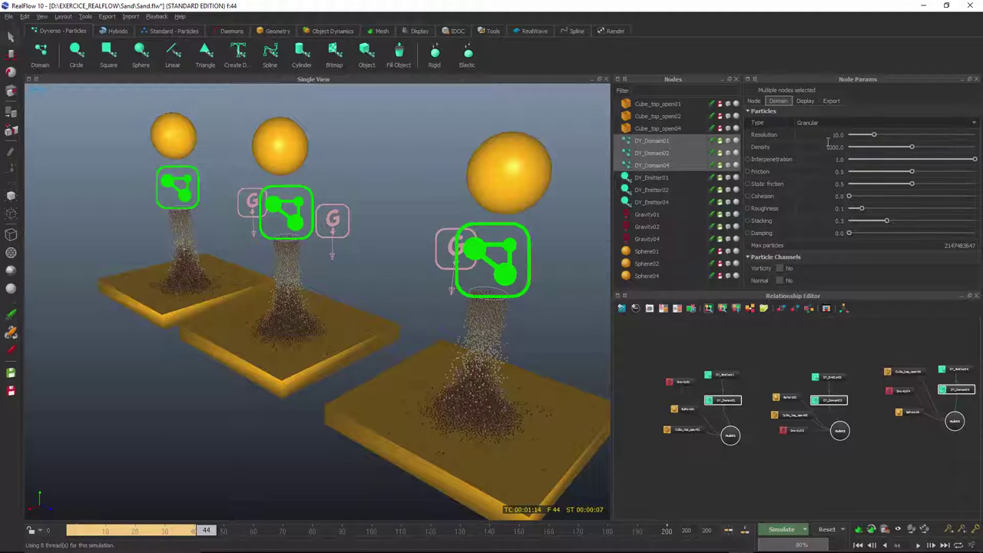
Set the Resolution of the three selected domains to 1
{"action": "double_click", "coordinate": [836, 134]}
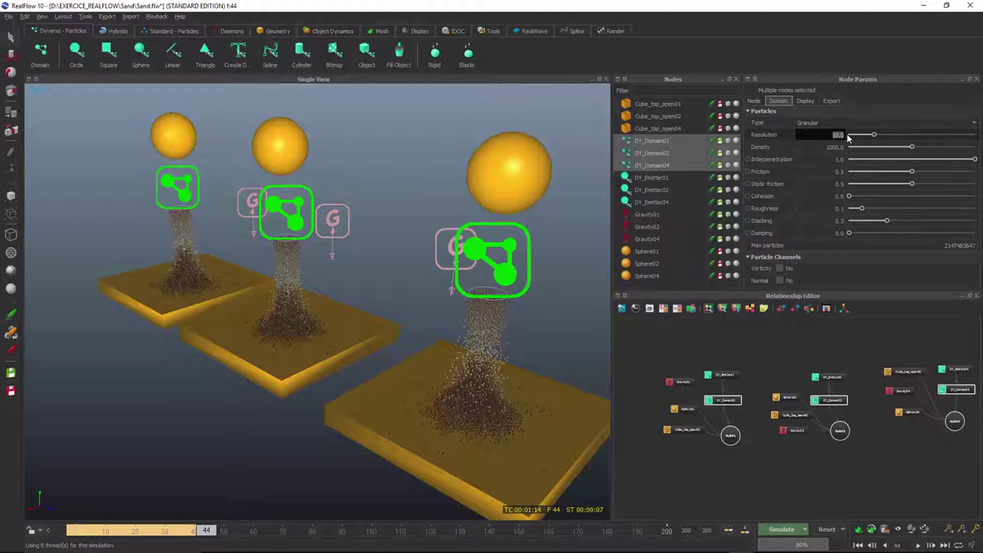
{"action": "key", "text": "BackSpace"}
{"action": "type", "text": "1"}
{"action": "key", "text": "Return"}
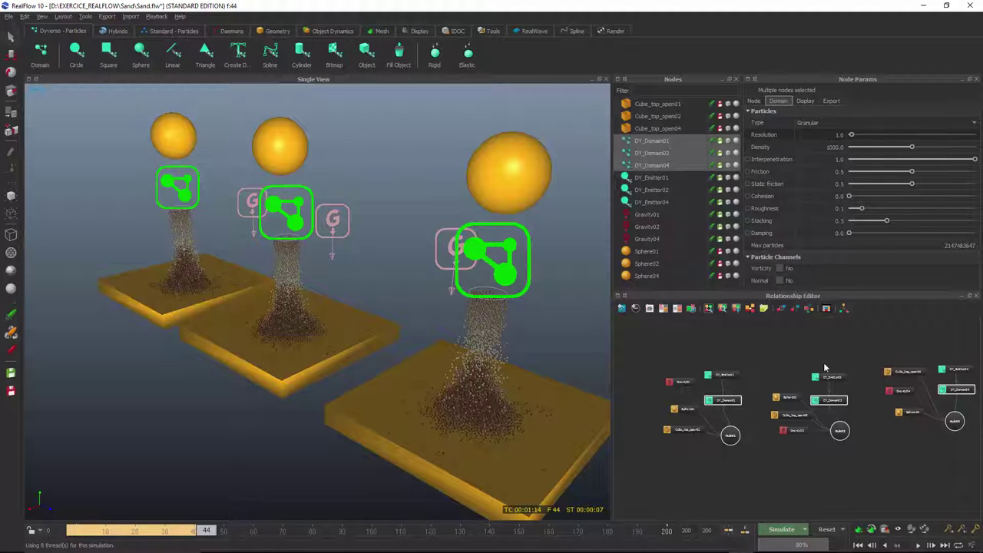
Reset the scene data, simulate the low-resolution sand to about frame 54, and inspect the three piles
{"action": "left_click", "coordinate": [827, 530]}
{"action": "left_click", "coordinate": [480, 284]}
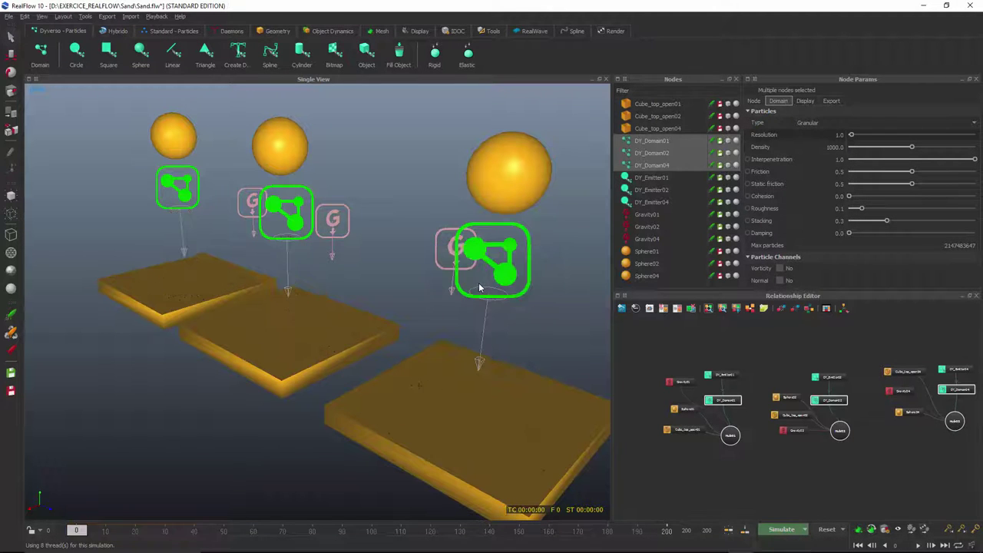
{"action": "left_click", "coordinate": [782, 530]}
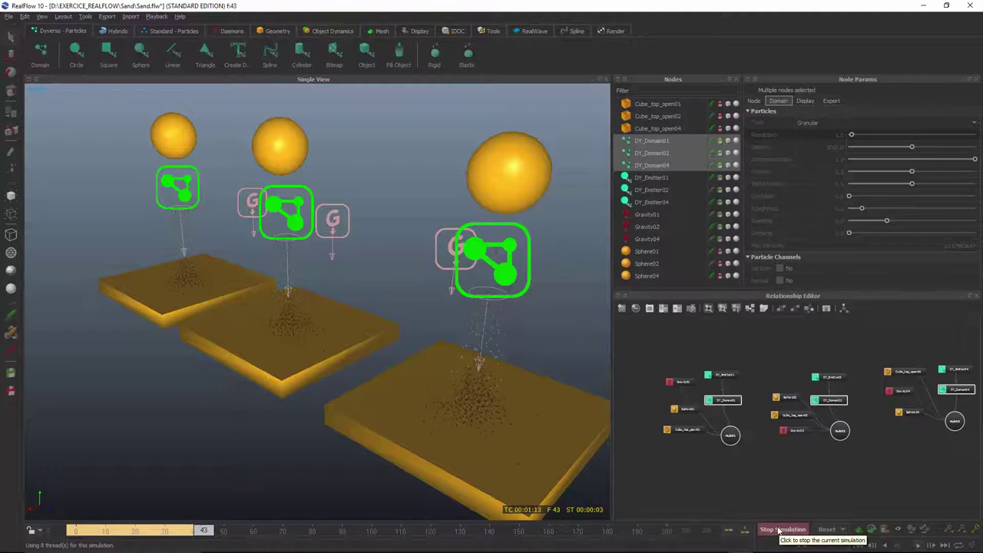
{"action": "left_click", "coordinate": [780, 530]}
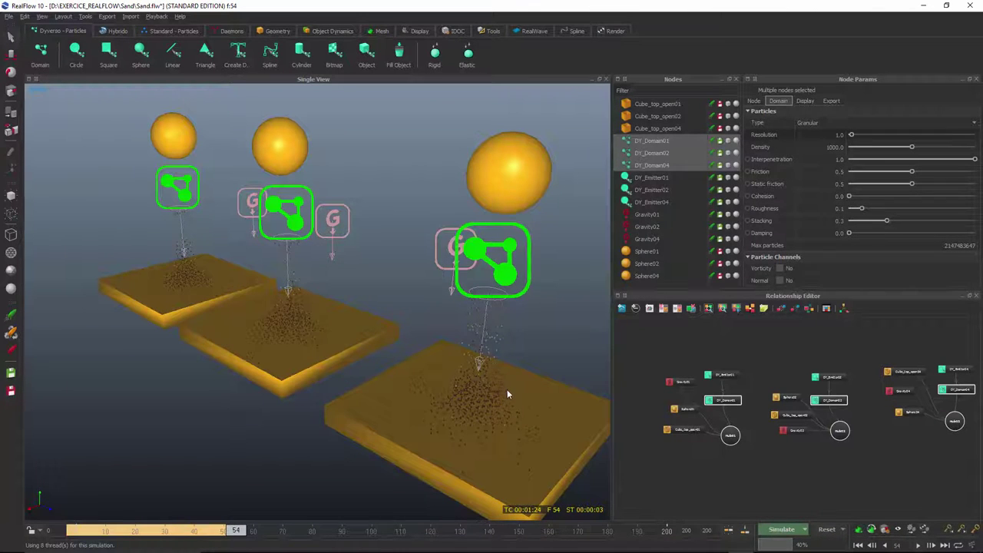
{"action": "left_click_drag", "start_coordinate": [507, 389], "coordinate": [471, 374], "text": "alt"}
{"action": "scroll", "coordinate": [475, 371], "scroll_direction": "up", "scroll_amount": 3}
{"action": "scroll", "coordinate": [475, 371], "scroll_direction": "down", "scroll_amount": 5}
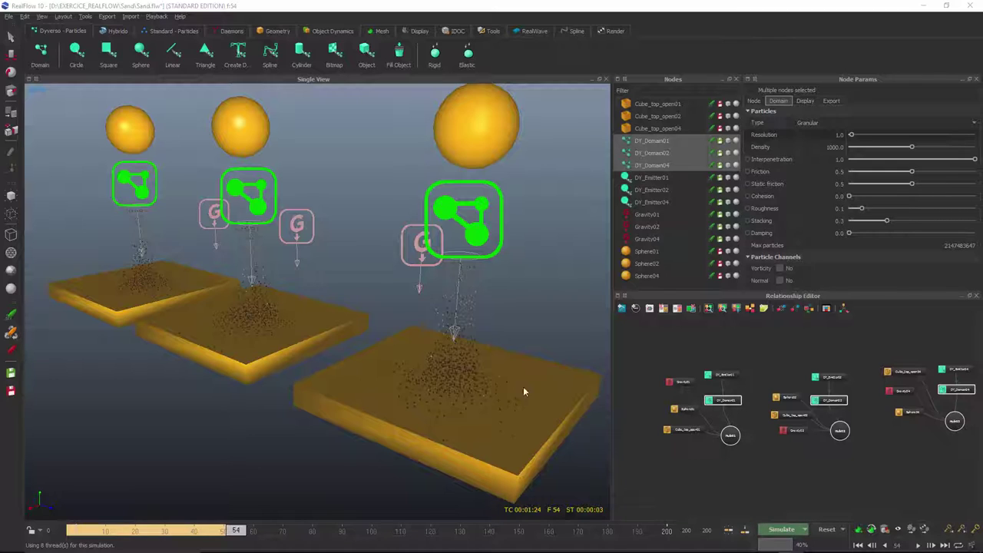
Continue the low-resolution simulation to about frame 92 and inspect the sand piles from several angles
{"action": "left_click_drag", "start_coordinate": [561, 375], "coordinate": [603, 380], "text": "alt"}
{"action": "left_click", "coordinate": [772, 530]}
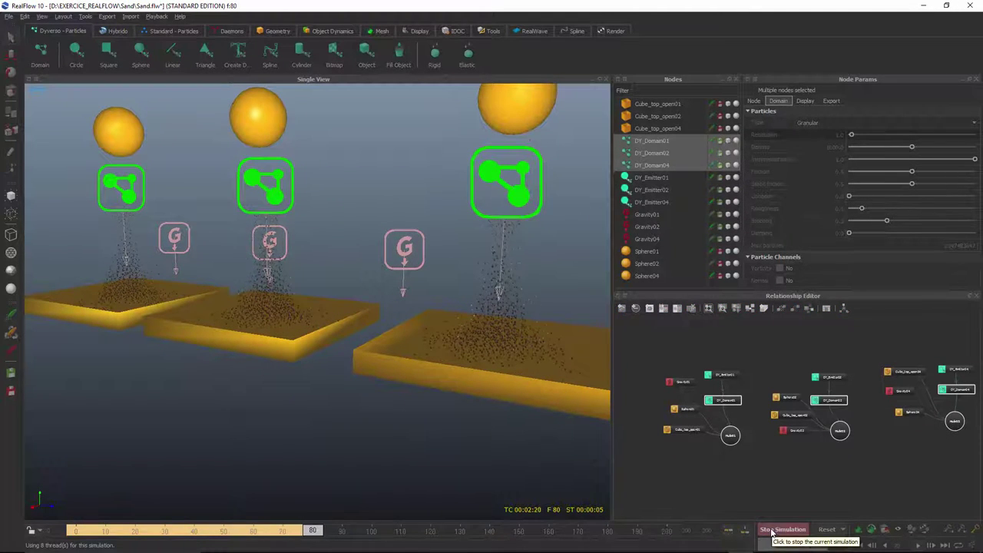
{"action": "left_click", "coordinate": [772, 530]}
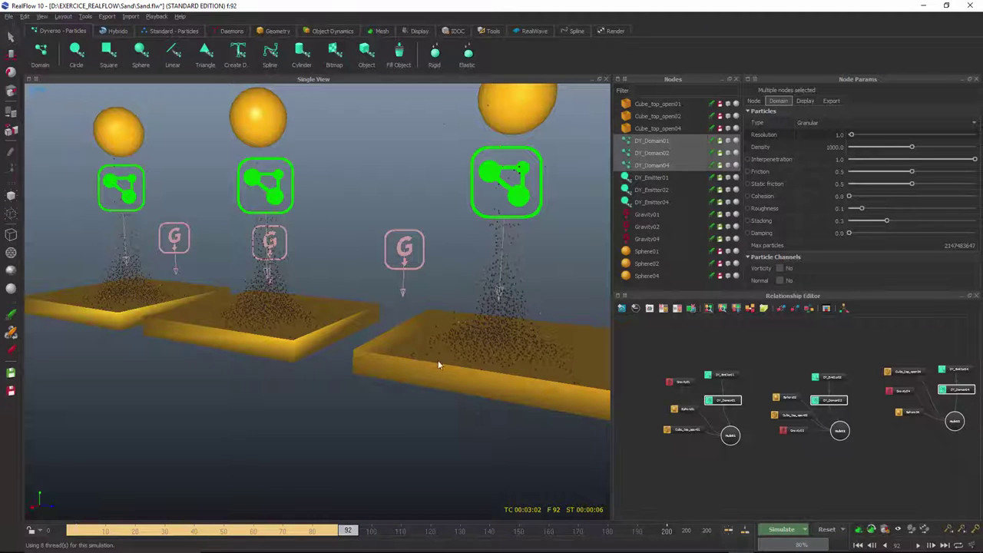
{"action": "mouse_move", "coordinate": [482, 337]}
{"action": "left_mouse_down", "text": "alt"}
{"action": "mouse_move", "coordinate": [453, 340]}
{"action": "mouse_move", "coordinate": [492, 340]}
{"action": "left_mouse_up", "text": "alt"}
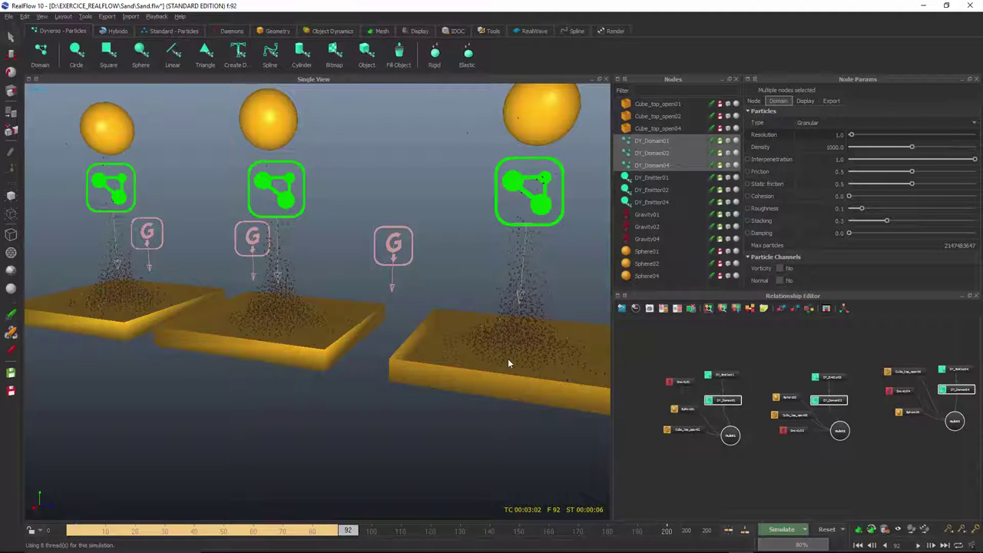
{"action": "left_click_drag", "start_coordinate": [507, 363], "coordinate": [467, 356], "text": "alt"}
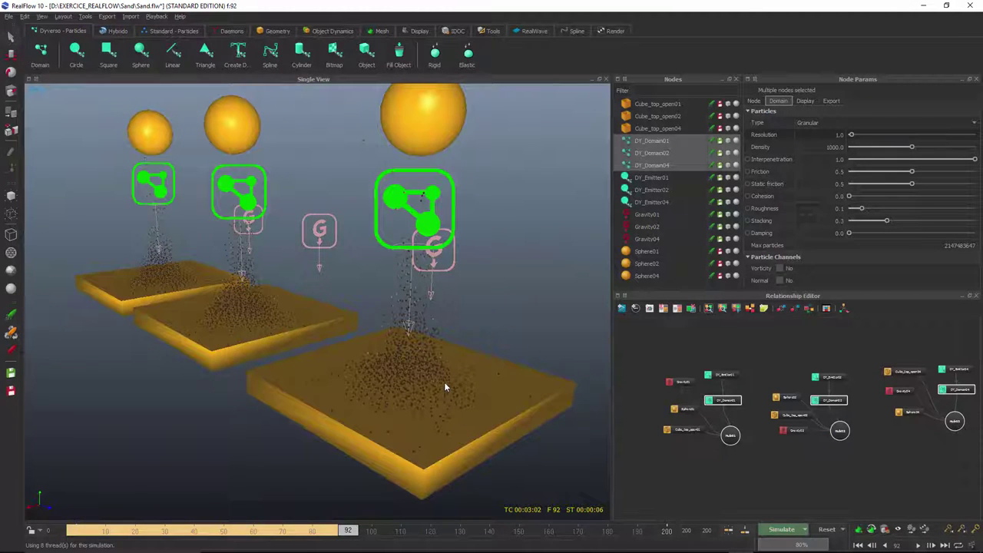
Set the Resolution of the three selected domains to 10
{"action": "left_click", "coordinate": [836, 135]}
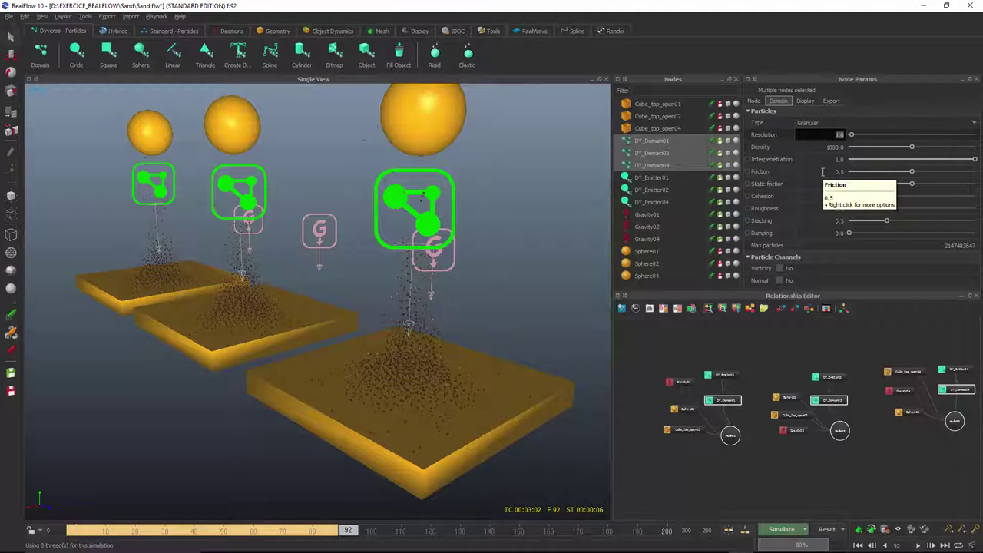
{"action": "type", "text": "10"}
{"action": "key", "text": "Return"}
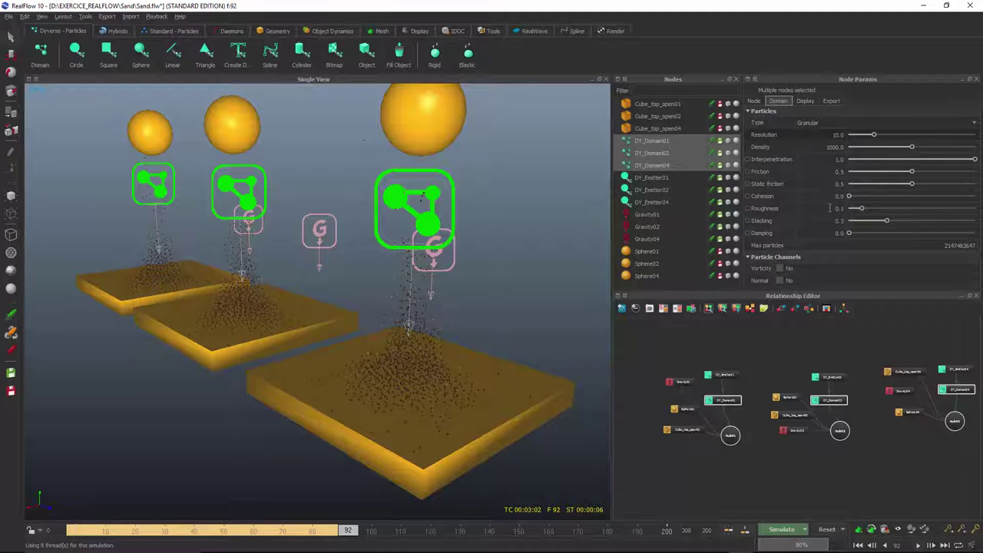
Reset the scene data, simulate the three setups to about frame 69, and inspect the resulting sand piles
{"action": "left_click", "coordinate": [826, 530]}
{"action": "left_click", "coordinate": [489, 283]}
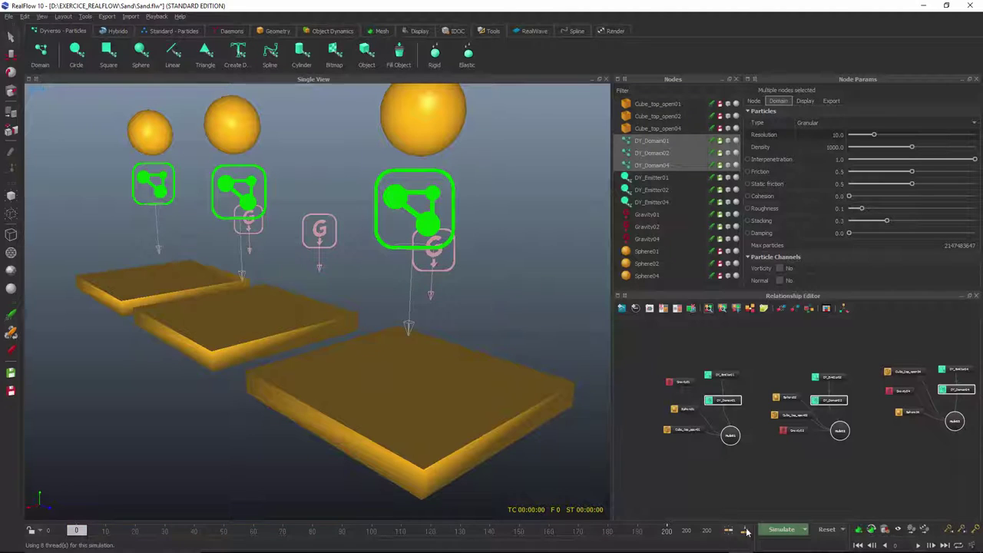
{"action": "left_click", "coordinate": [774, 533]}
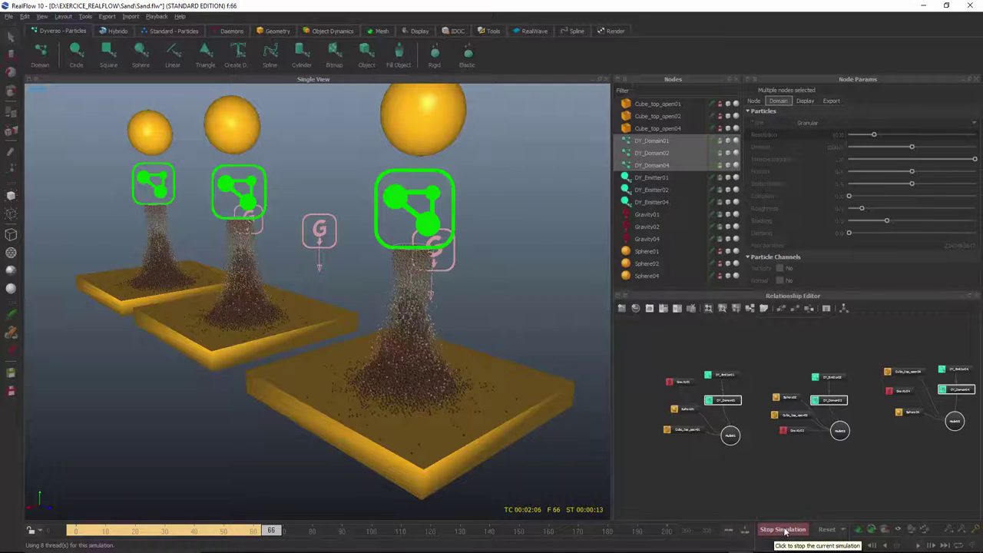
{"action": "left_click", "coordinate": [783, 530]}
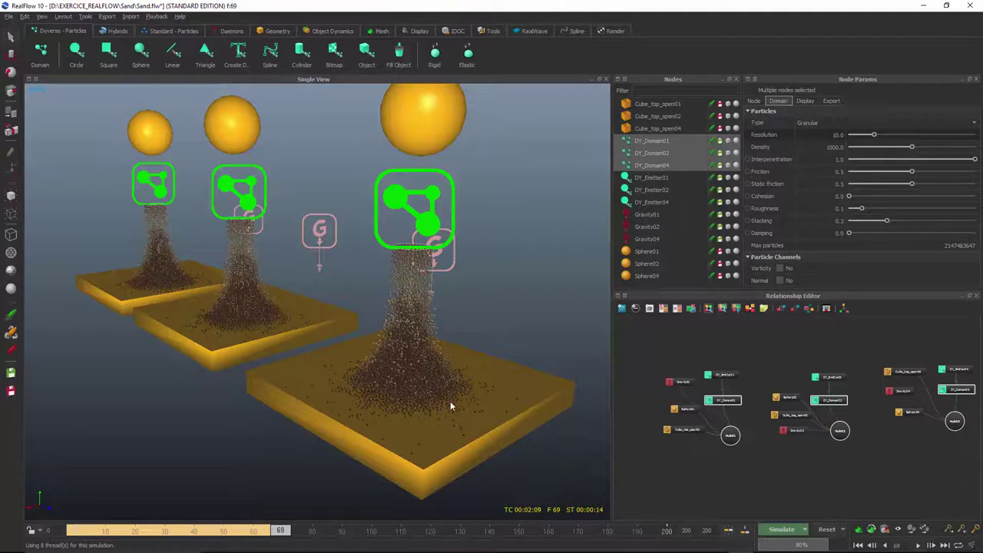
{"action": "left_click_drag", "start_coordinate": [451, 401], "coordinate": [470, 401], "text": "alt"}
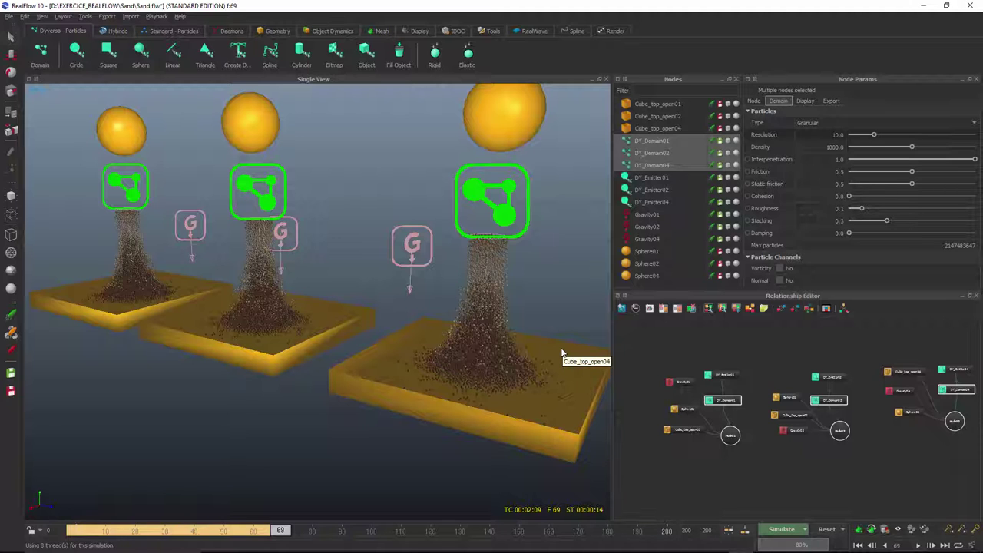
Reset the scene data and simulate the three granular setups at Resolution 1 to about frame 85
{"action": "left_click_drag", "start_coordinate": [506, 346], "coordinate": [467, 351], "text": "alt"}
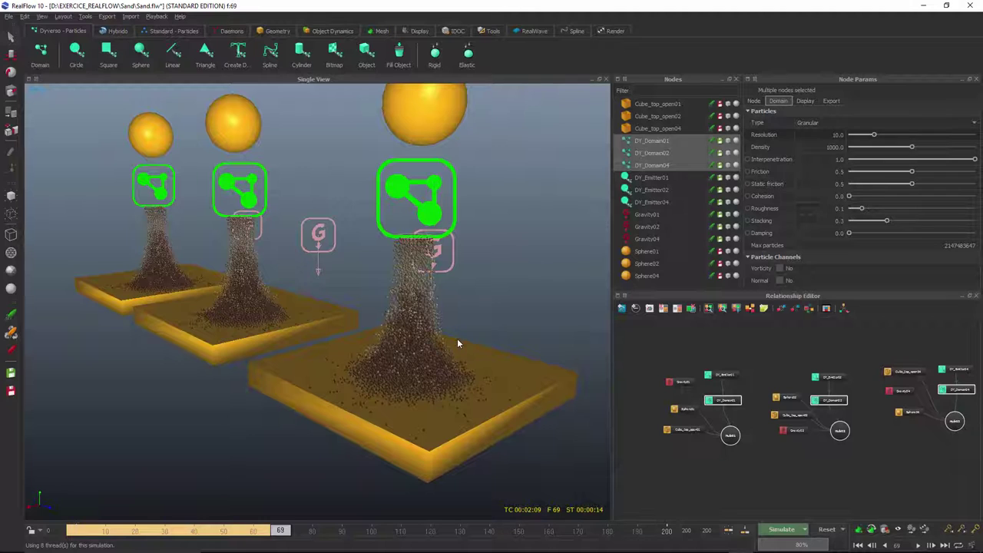
{"action": "left_click_drag", "start_coordinate": [437, 346], "coordinate": [461, 357], "text": "alt"}
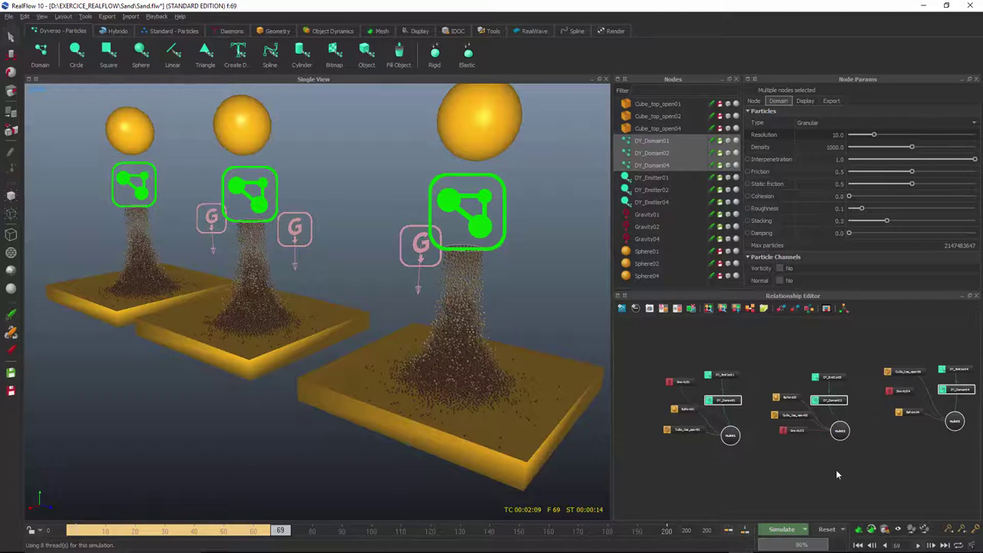
{"action": "left_click", "coordinate": [826, 529]}
{"action": "left_click_drag", "start_coordinate": [569, 345], "coordinate": [541, 306], "text": "alt"}
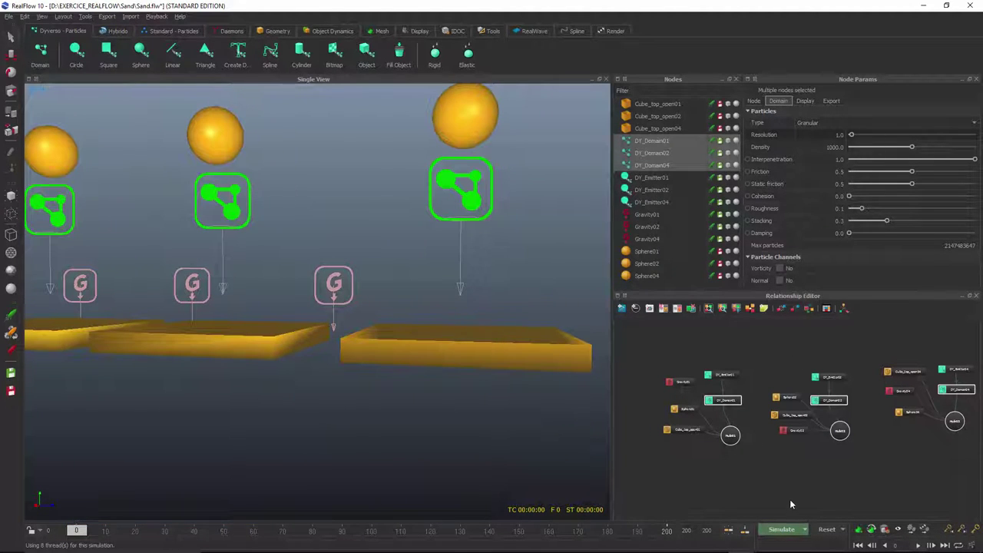
{"action": "left_click", "coordinate": [782, 529]}
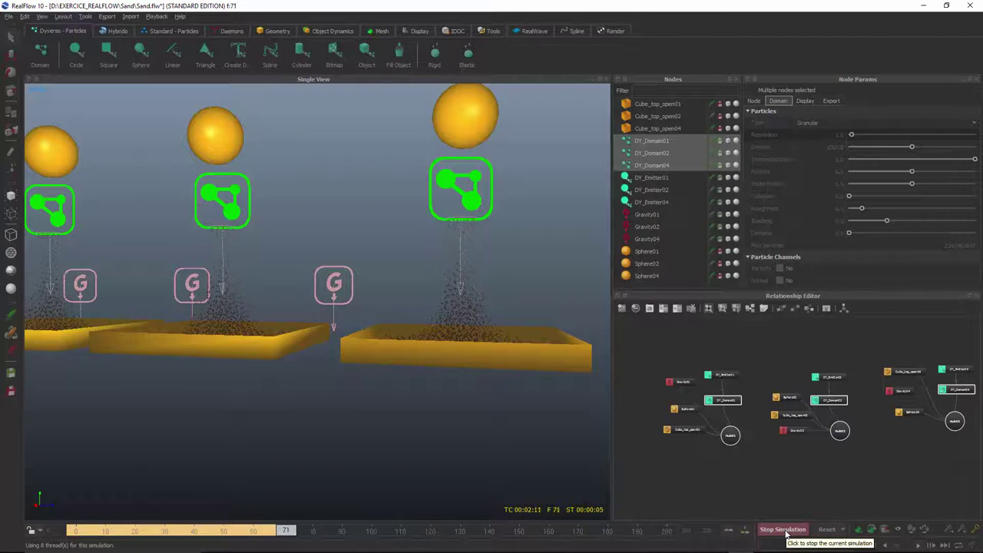
{"action": "left_click", "coordinate": [784, 531]}
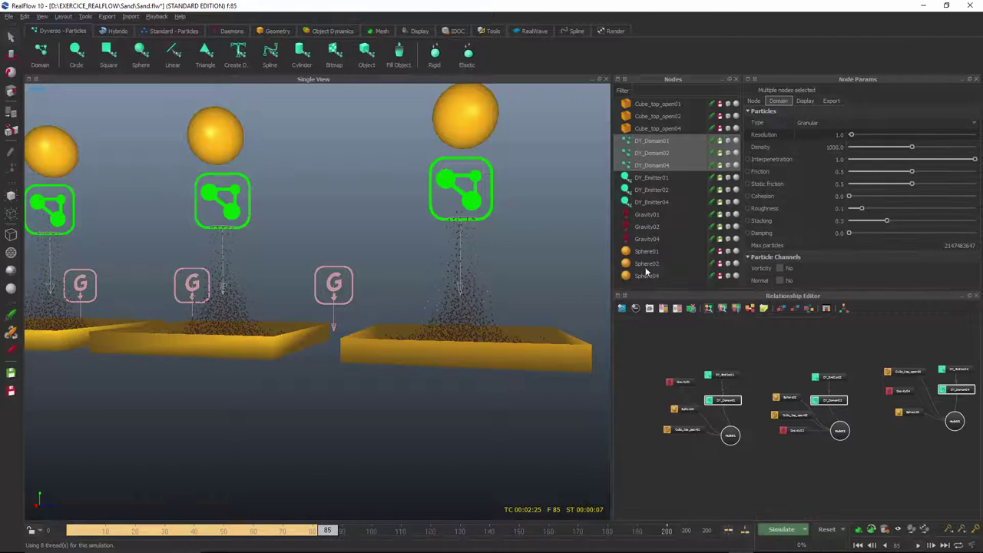
Examine the coarse sand grains in the DY_Domain04 tray up close together with the three domains' particle display settings
{"action": "scroll", "coordinate": [543, 262], "scroll_direction": "up", "scroll_amount": 3}
{"action": "scroll", "coordinate": [429, 273], "scroll_direction": "up", "scroll_amount": 3}
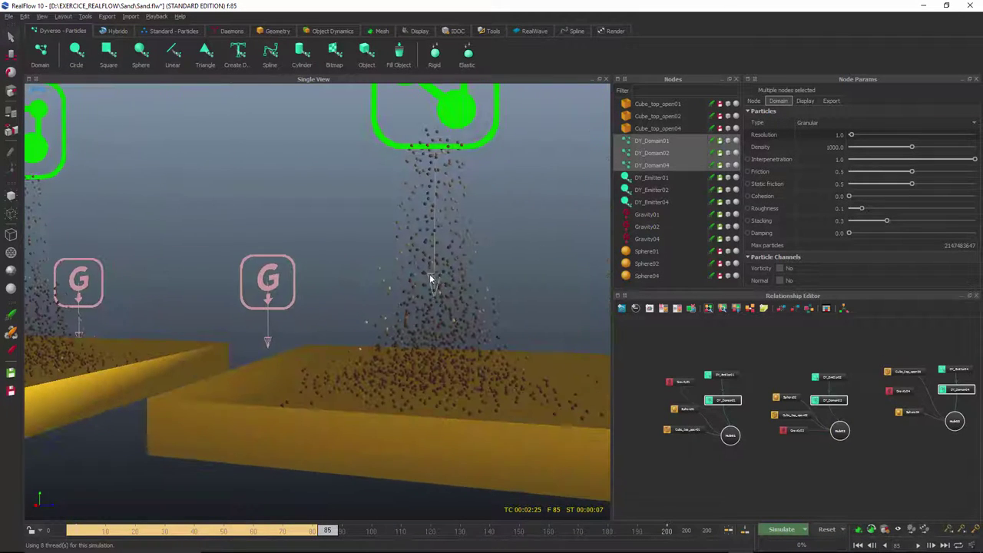
{"action": "left_click_drag", "start_coordinate": [430, 279], "coordinate": [431, 301], "text": "alt"}
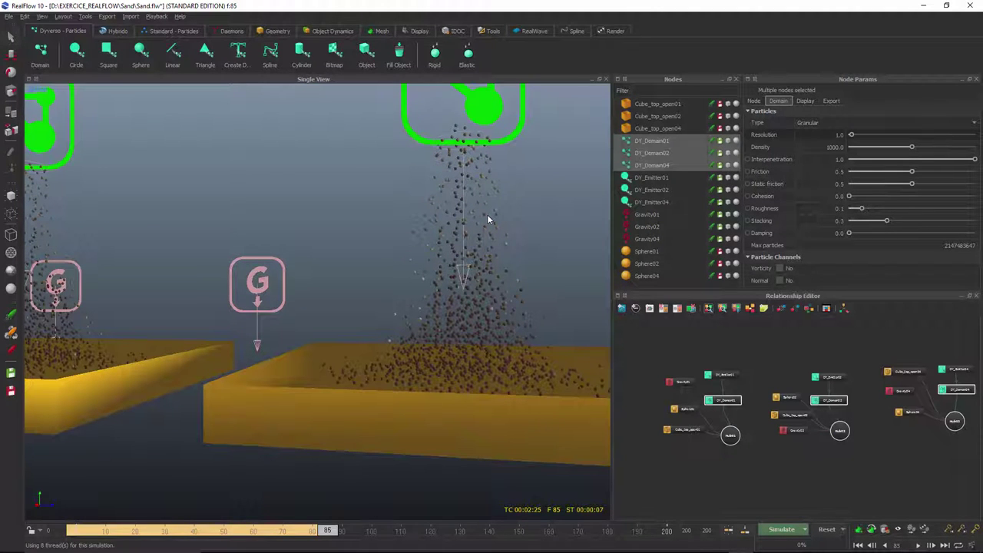
{"action": "left_click", "coordinate": [805, 101]}
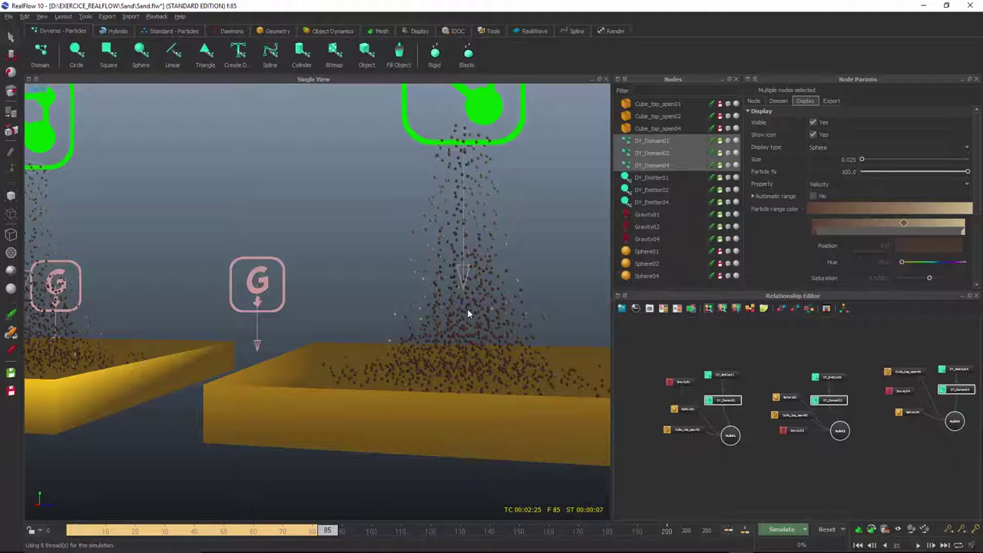
{"action": "left_click_drag", "start_coordinate": [467, 311], "coordinate": [439, 307], "text": "alt"}
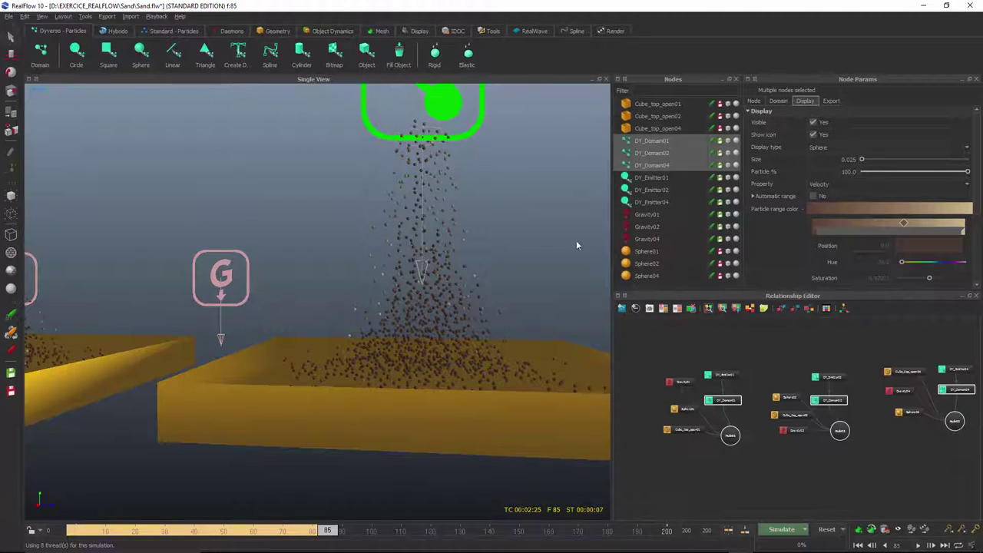
Return to the domain parameters and continue the Resolution 1 simulation to about frame 100
{"action": "left_click", "coordinate": [778, 100]}
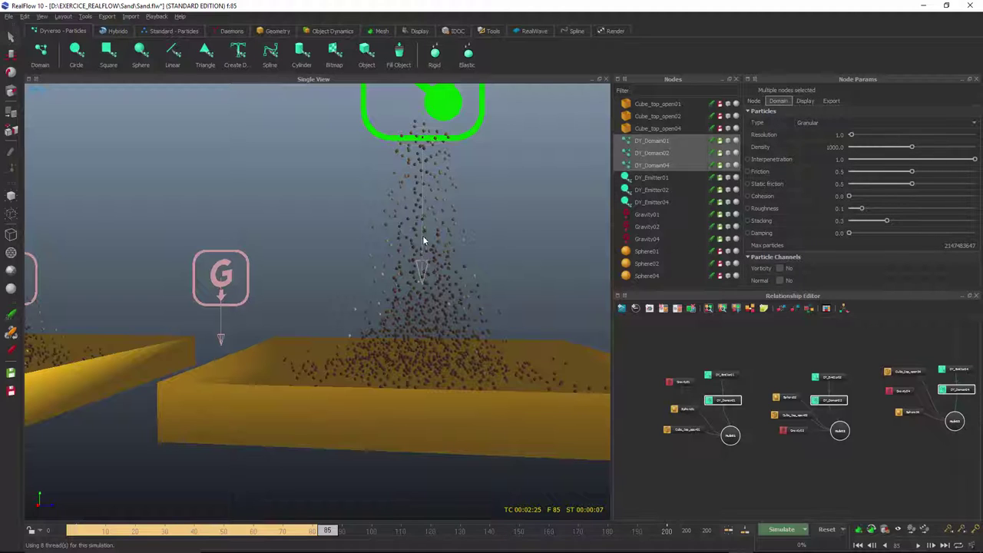
{"action": "left_click", "coordinate": [769, 529]}
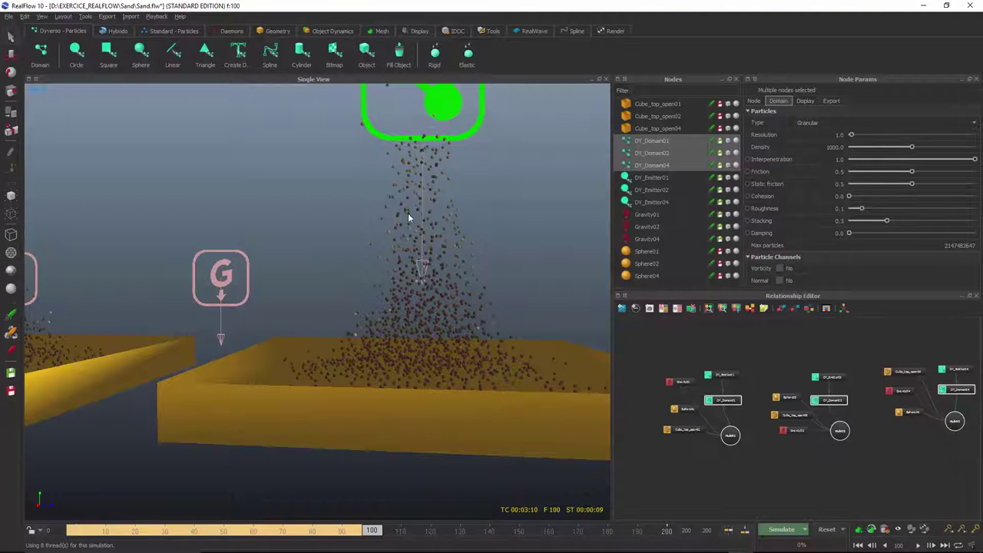
{"action": "mouse_move", "coordinate": [432, 276]}
{"action": "left_mouse_down", "text": "alt"}
{"action": "mouse_move", "coordinate": [412, 288]}
{"action": "mouse_move", "coordinate": [430, 279]}
{"action": "mouse_move", "coordinate": [424, 289]}
{"action": "left_mouse_up", "text": "alt"}
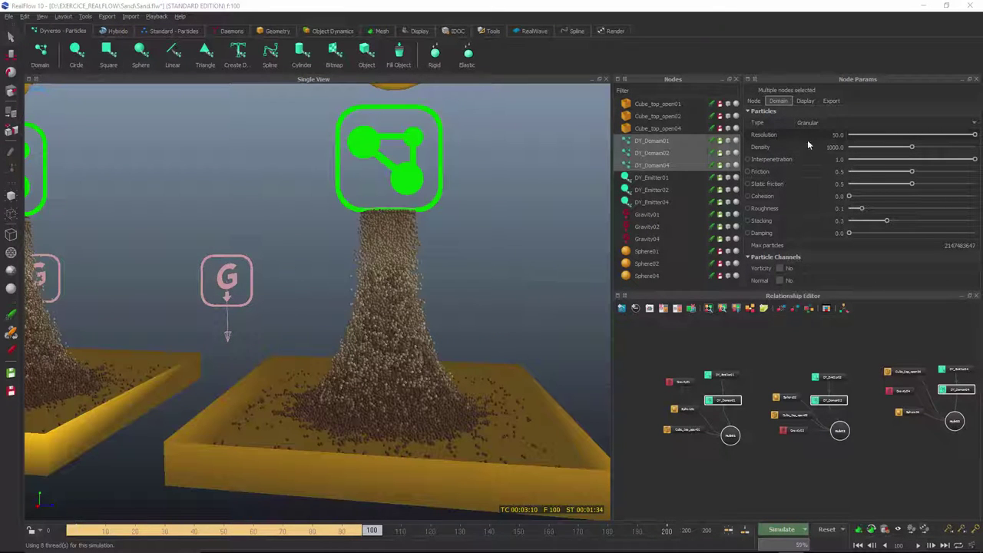
Examine the grain density and shape of the Resolution 50 sand column in the DY_Domain04 tray from several distances and angles
{"action": "left_click_drag", "start_coordinate": [415, 312], "coordinate": [441, 265], "text": "alt"}
{"action": "scroll", "coordinate": [433, 312], "scroll_direction": "up", "scroll_amount": 5}
{"action": "scroll", "coordinate": [463, 325], "scroll_direction": "up", "scroll_amount": 2}
{"action": "scroll", "coordinate": [466, 318], "scroll_direction": "down", "scroll_amount": 3}
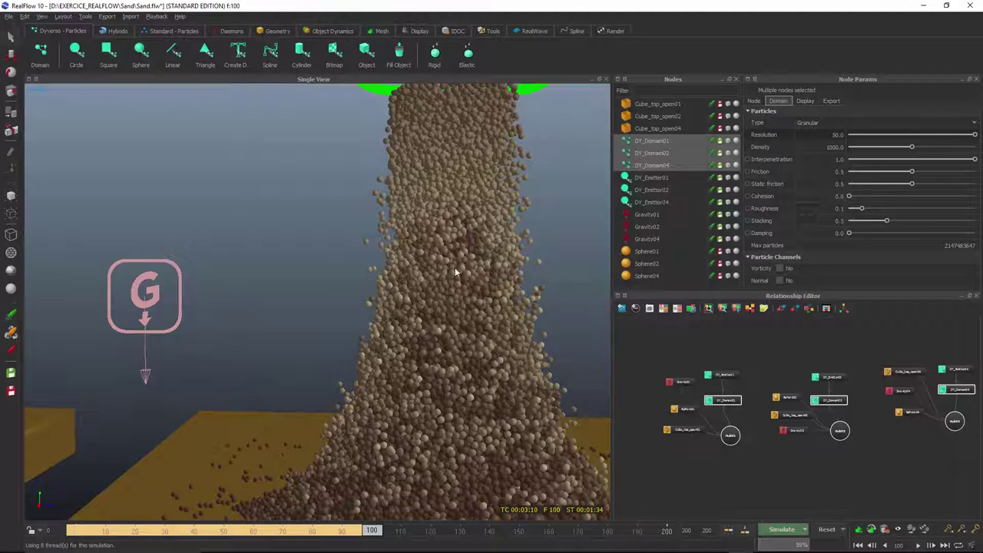
{"action": "left_click_drag", "start_coordinate": [466, 208], "coordinate": [460, 261], "text": "alt"}
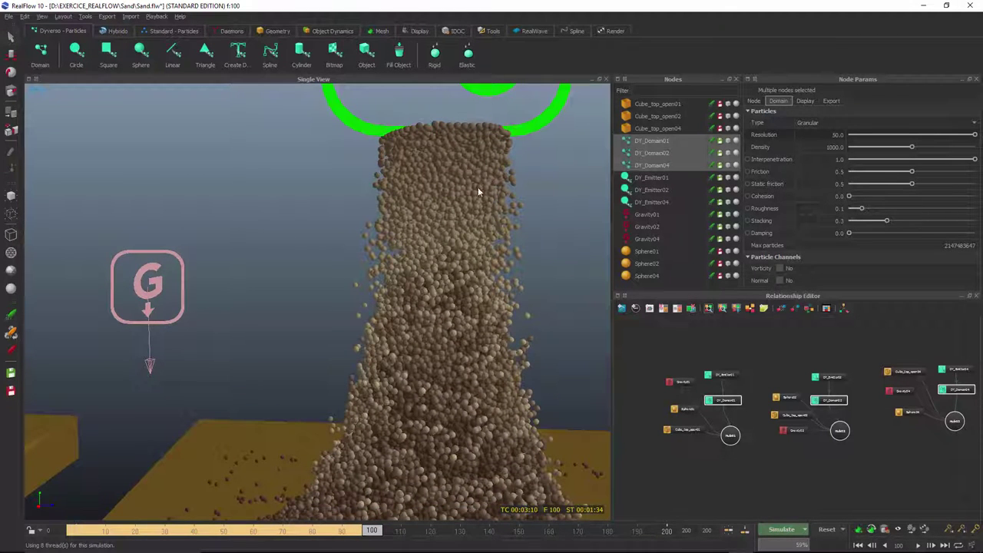
{"action": "scroll", "coordinate": [418, 321], "scroll_direction": "down", "scroll_amount": 3}
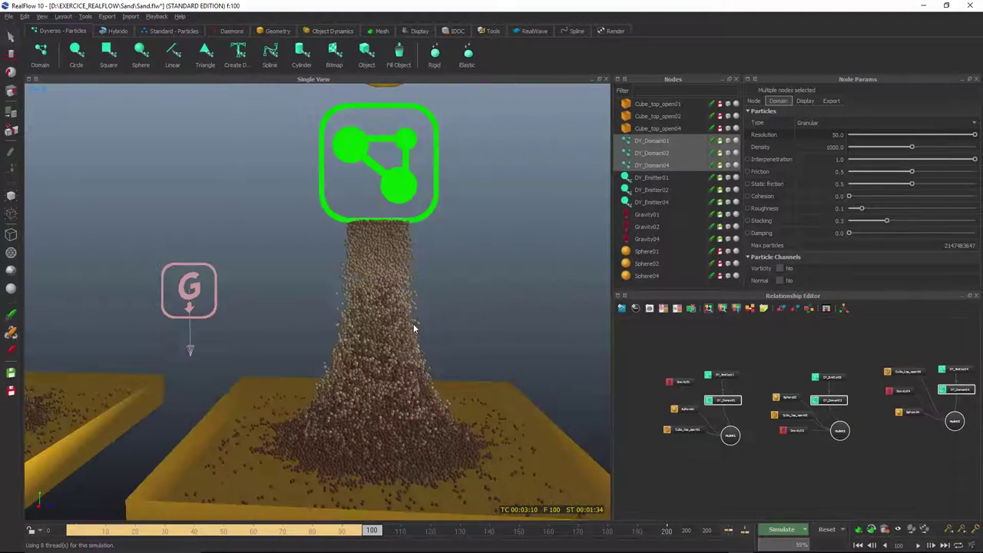
{"action": "left_click_drag", "start_coordinate": [413, 329], "coordinate": [382, 289], "text": "alt"}
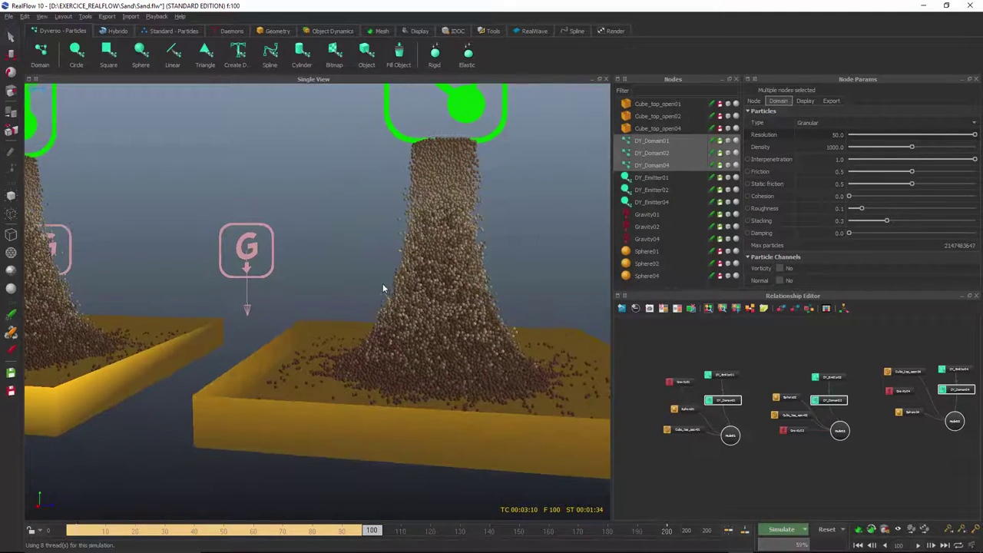
{"action": "scroll", "coordinate": [408, 297], "scroll_direction": "up", "scroll_amount": 5}
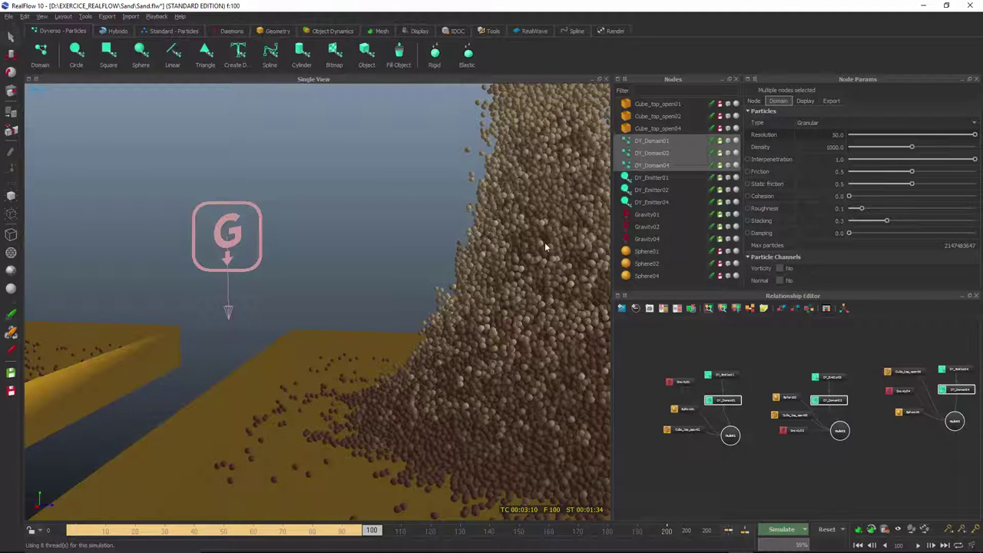
{"action": "scroll", "coordinate": [521, 317], "scroll_direction": "down", "scroll_amount": 4}
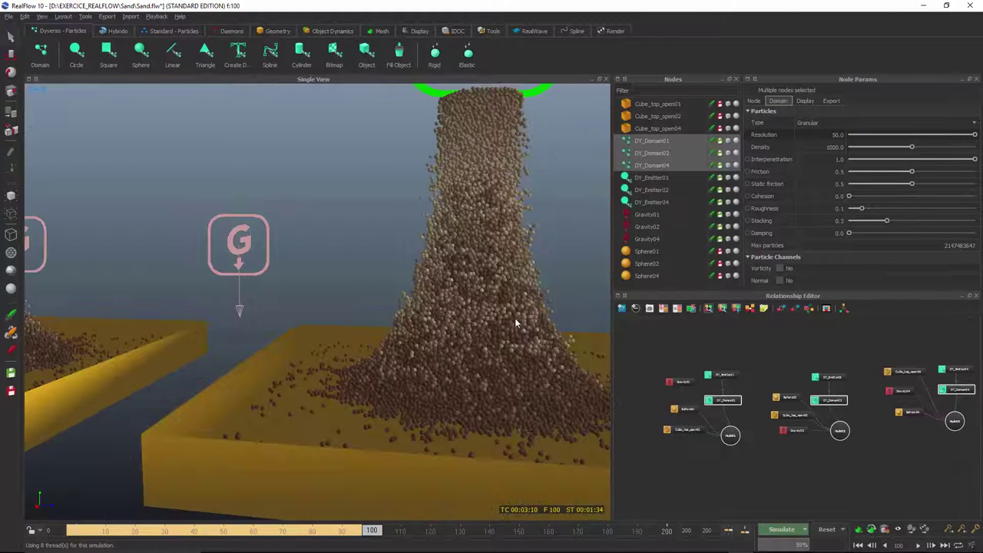
{"action": "left_click_drag", "start_coordinate": [499, 314], "coordinate": [474, 282], "text": "alt"}
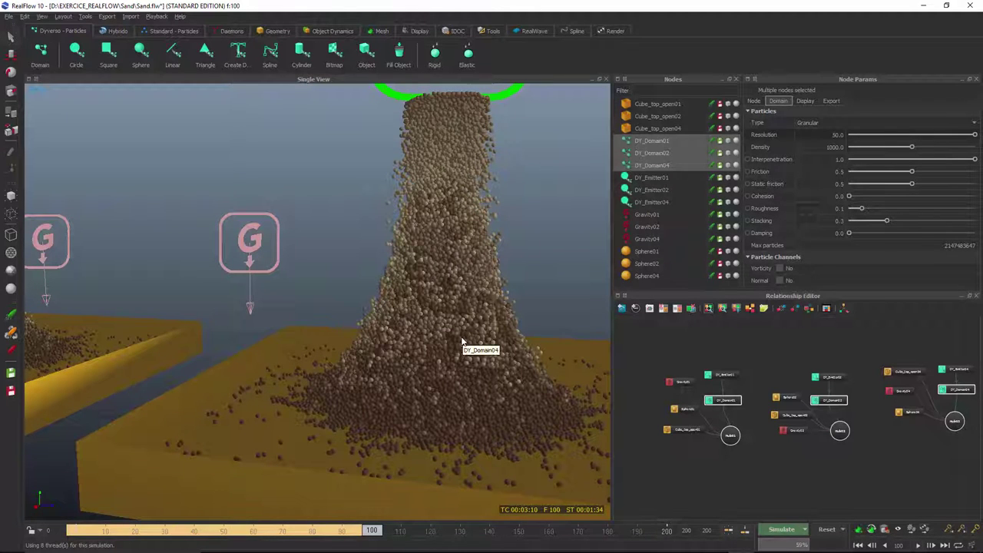
{"action": "left_click_drag", "start_coordinate": [464, 343], "coordinate": [425, 348], "text": "alt"}
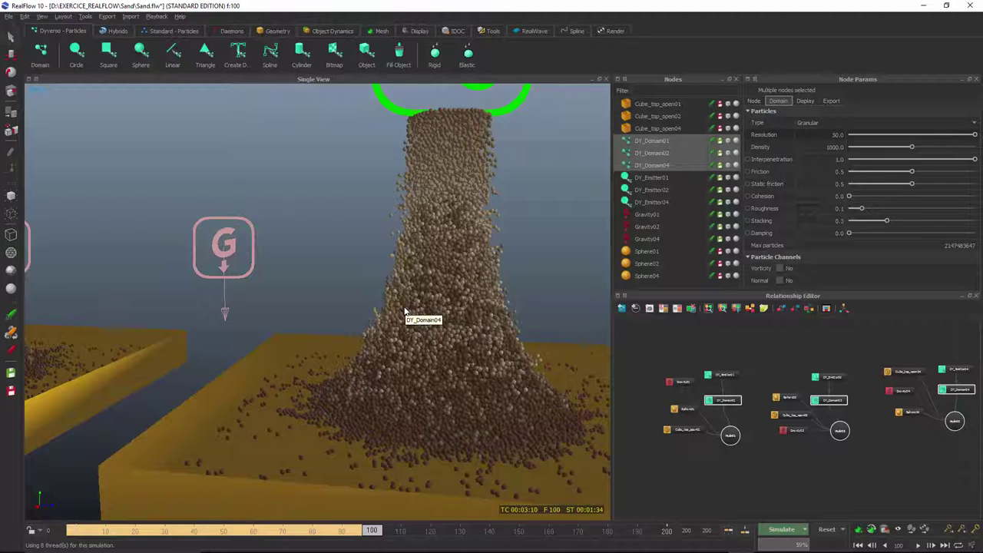
Compare the neighbouring high-resolution sand piles and review the particle display size of the three domains
{"action": "scroll", "coordinate": [425, 330], "scroll_direction": "down", "scroll_amount": 5}
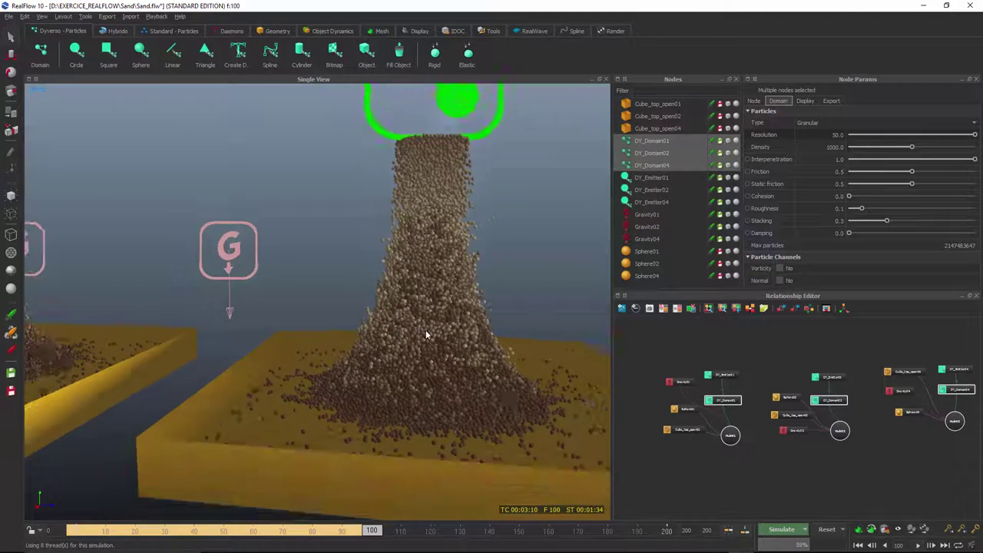
{"action": "scroll", "coordinate": [414, 325], "scroll_direction": "up", "scroll_amount": 2}
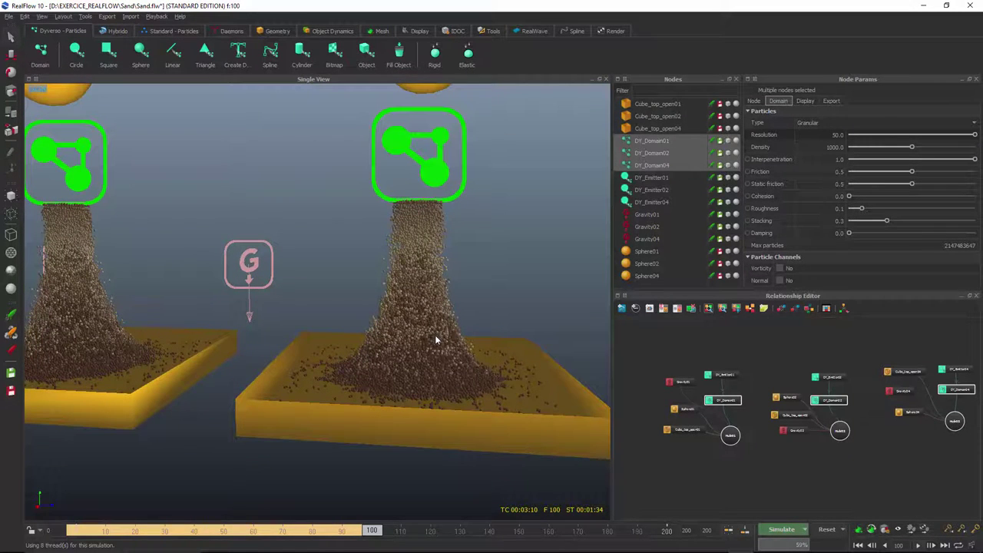
{"action": "scroll", "coordinate": [441, 337], "scroll_direction": "up", "scroll_amount": 2}
{"action": "scroll", "coordinate": [431, 340], "scroll_direction": "up", "scroll_amount": 2}
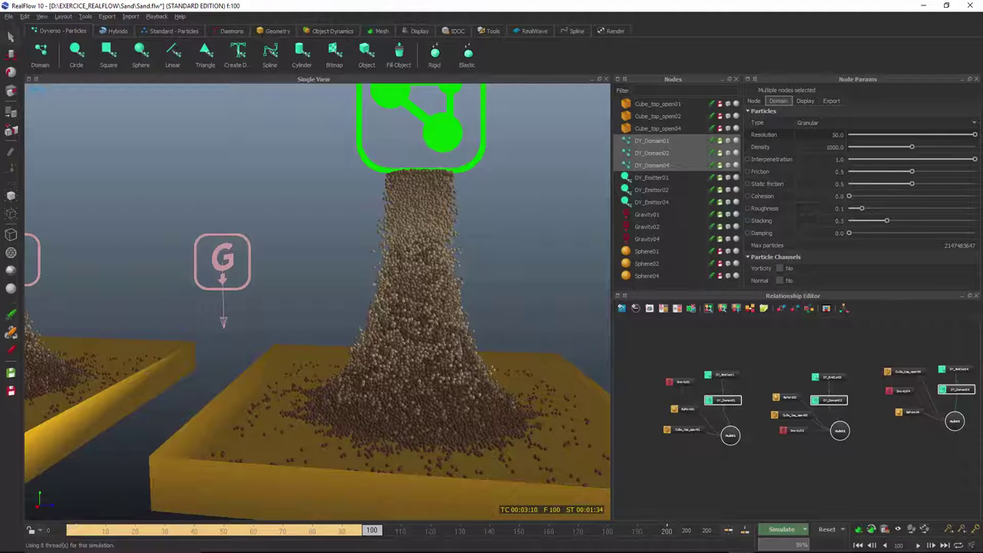
{"action": "left_click", "coordinate": [804, 102]}
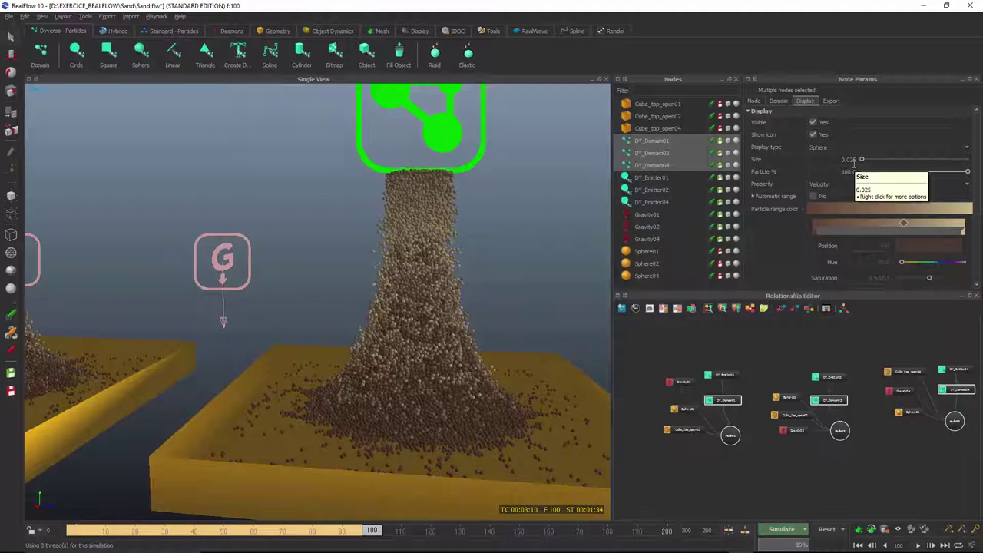
{"action": "left_click", "coordinate": [781, 102]}
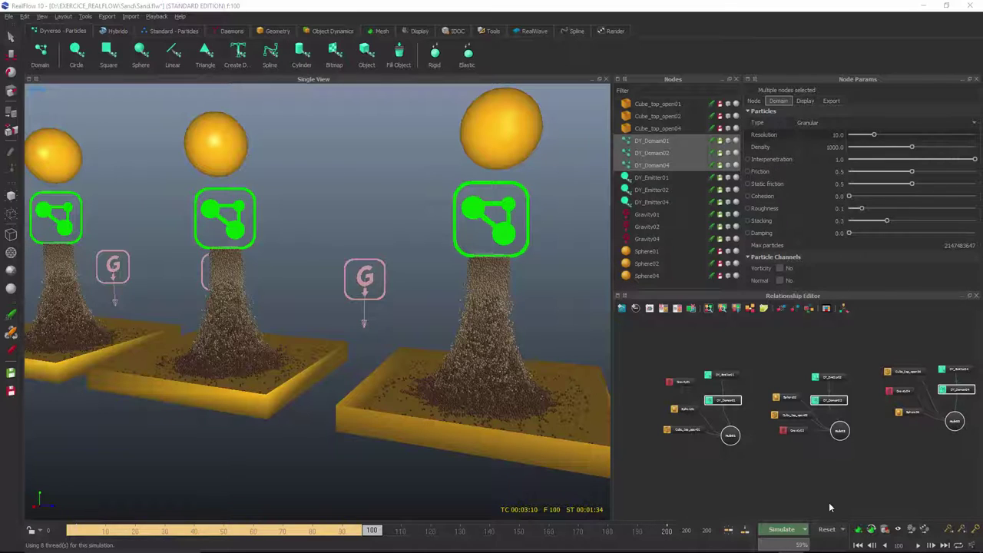
Reset all the scene data and show the parameters of DY_Domain01 alone
{"action": "left_click", "coordinate": [825, 530]}
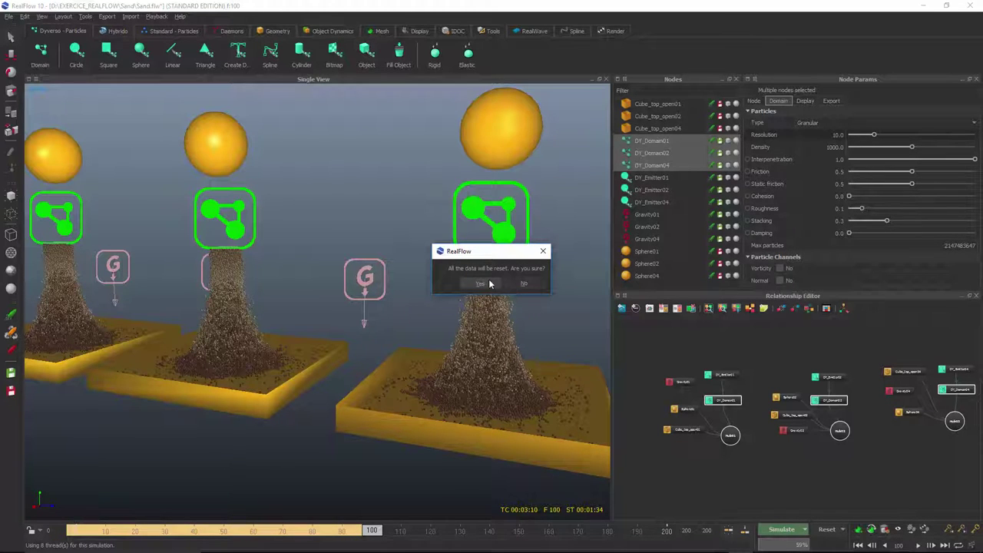
{"action": "left_click", "coordinate": [481, 283]}
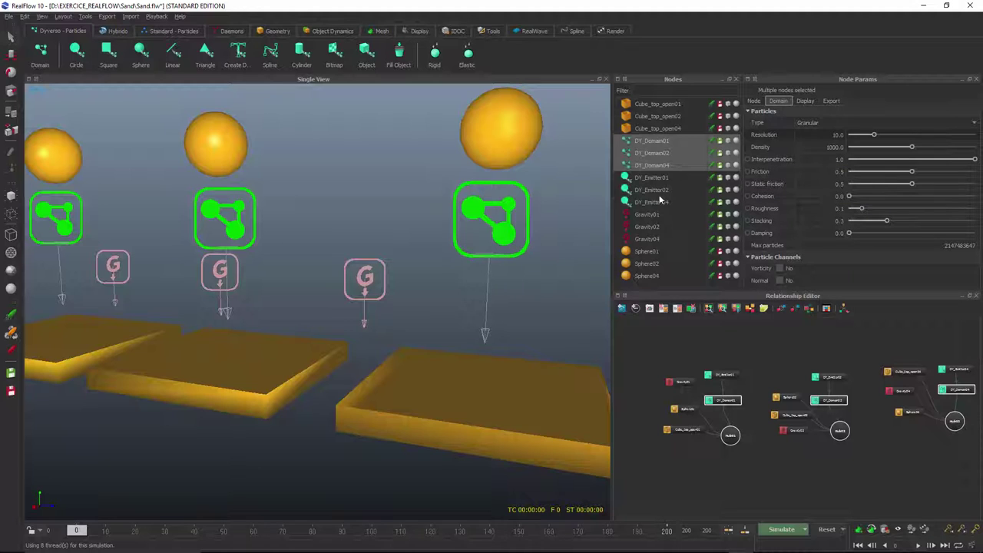
{"action": "left_click", "coordinate": [654, 142]}
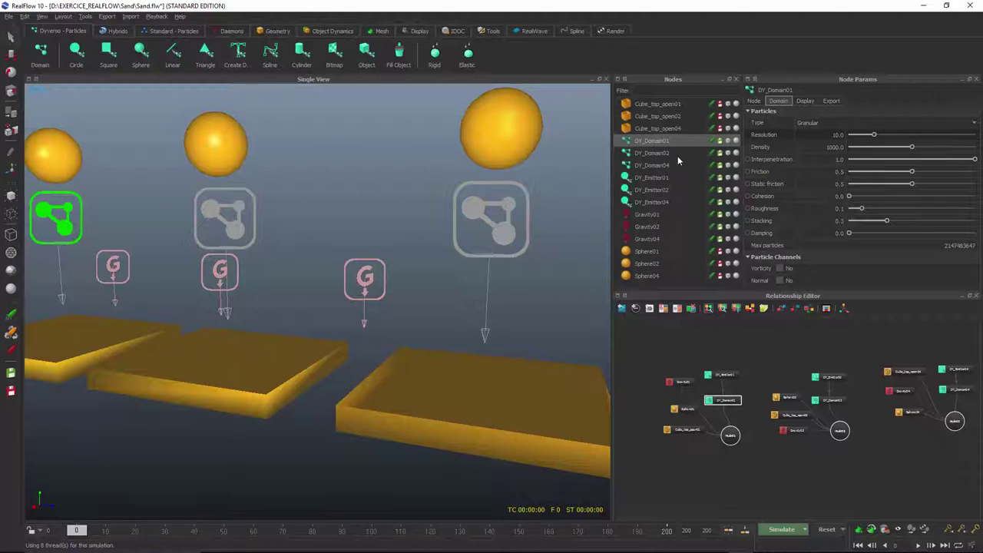
Set the Interpenetration of DY_Domain02 to 0.5 and of DY_Domain04 to 0.25
{"action": "left_click", "coordinate": [670, 154]}
{"action": "double_click", "coordinate": [840, 159]}
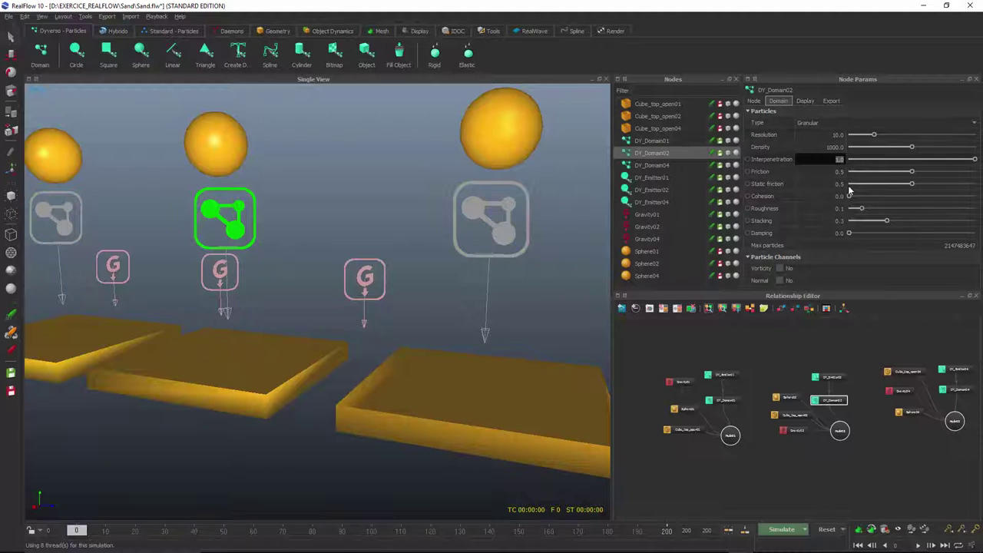
{"action": "type", "text": "0.5"}
{"action": "key", "text": "Return"}
{"action": "left_click", "coordinate": [679, 166]}
{"action": "double_click", "coordinate": [840, 159]}
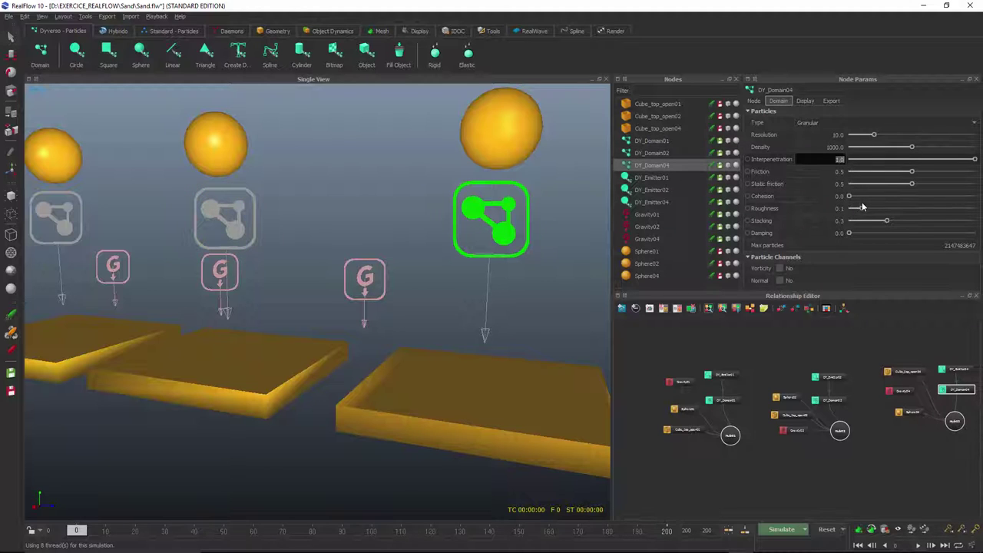
{"action": "type", "text": "0.25"}
{"action": "key", "text": "Return"}
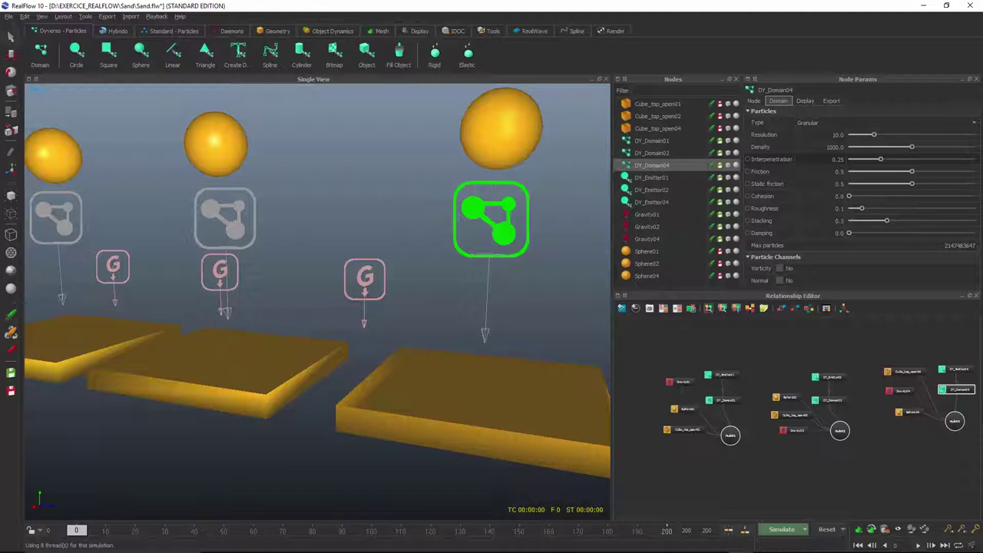
Simulate the three setups to about frame 32 and compare how the sand piles differ with Interpenetration
{"action": "left_click", "coordinate": [782, 530]}
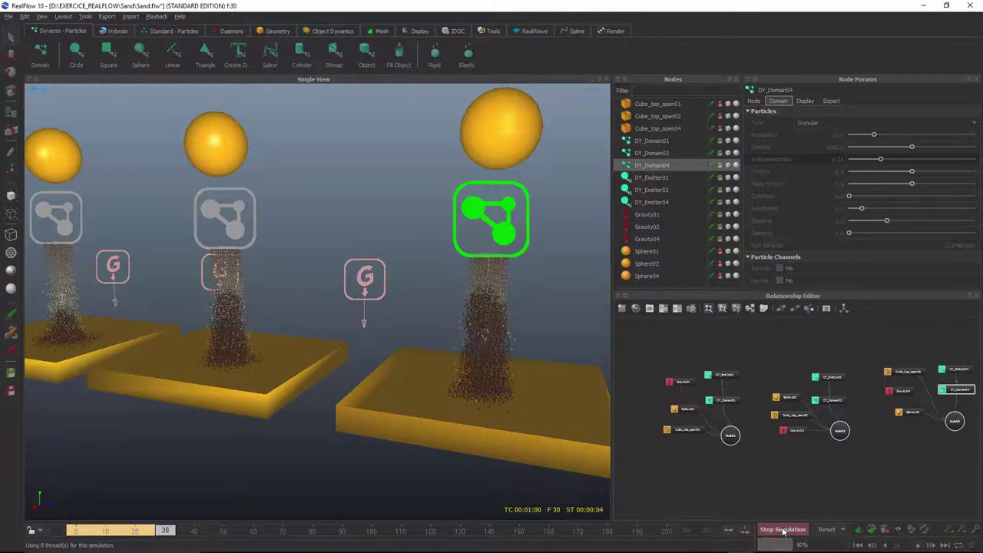
{"action": "left_click", "coordinate": [783, 530]}
{"action": "left_click_drag", "start_coordinate": [342, 350], "coordinate": [401, 347], "text": "alt"}
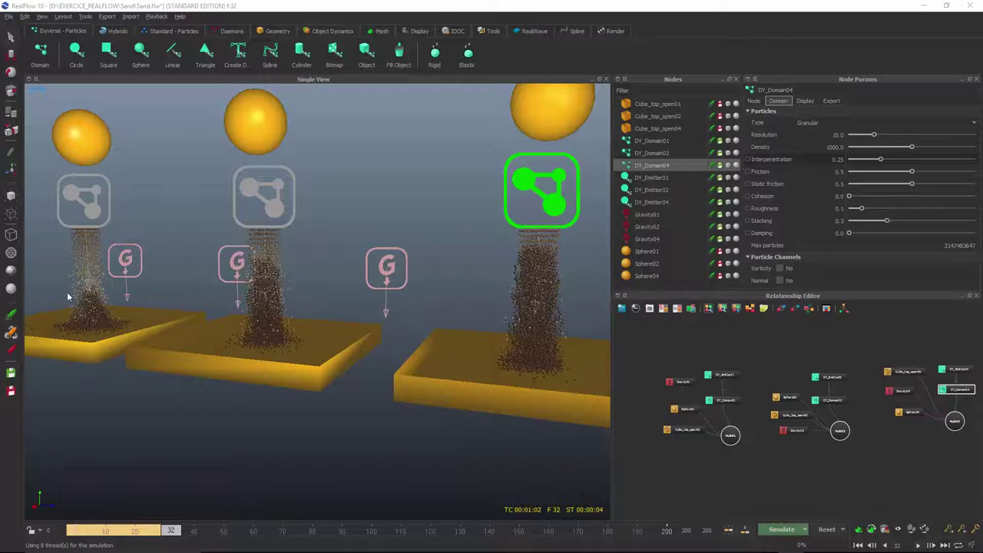
{"action": "left_click_drag", "start_coordinate": [92, 309], "coordinate": [248, 306], "text": "alt"}
{"action": "scroll", "coordinate": [279, 300], "scroll_direction": "up", "scroll_amount": 6}
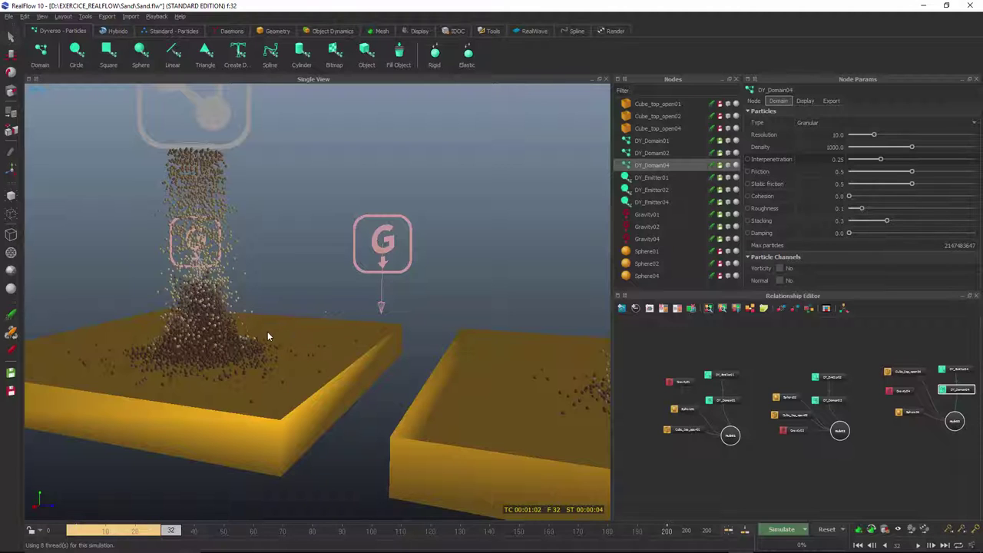
{"action": "scroll", "coordinate": [264, 328], "scroll_direction": "down", "scroll_amount": 3}
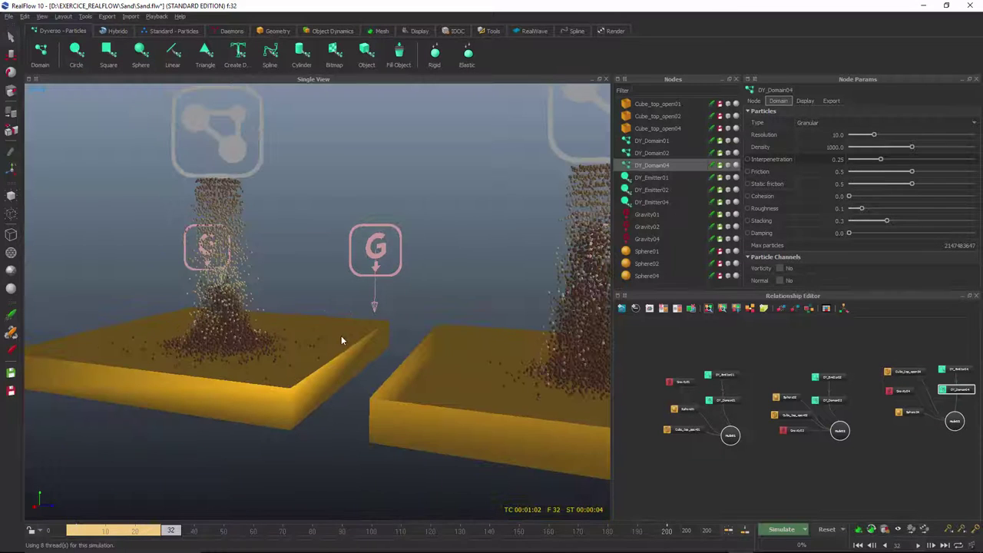
Inspect the three sand piles at frame 32 from closer and compare how they spread and stack
{"action": "left_click_drag", "start_coordinate": [343, 350], "coordinate": [305, 285], "text": "alt"}
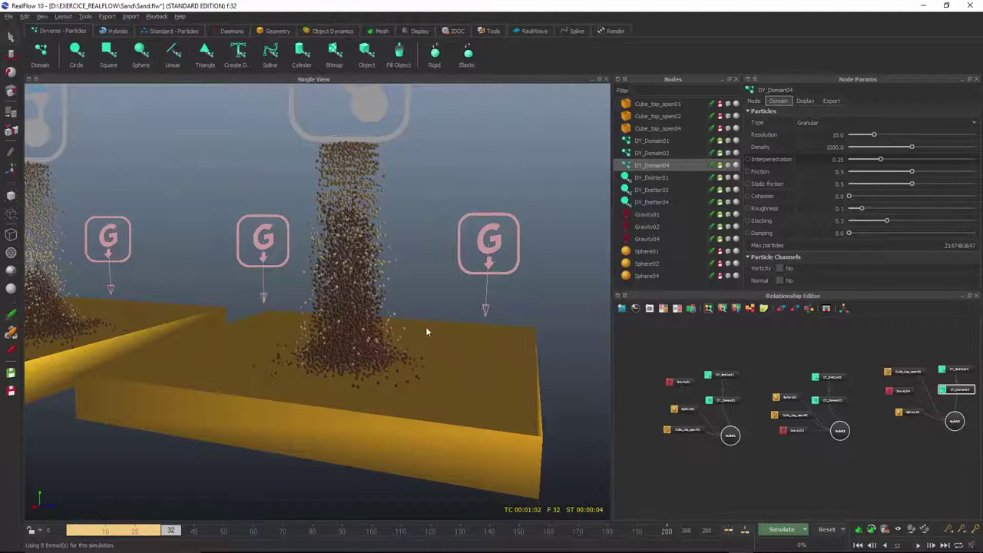
{"action": "scroll", "coordinate": [422, 323], "scroll_direction": "down", "scroll_amount": 5}
{"action": "left_click_drag", "start_coordinate": [501, 335], "coordinate": [438, 346], "text": "alt"}
{"action": "scroll", "coordinate": [462, 348], "scroll_direction": "up", "scroll_amount": 3}
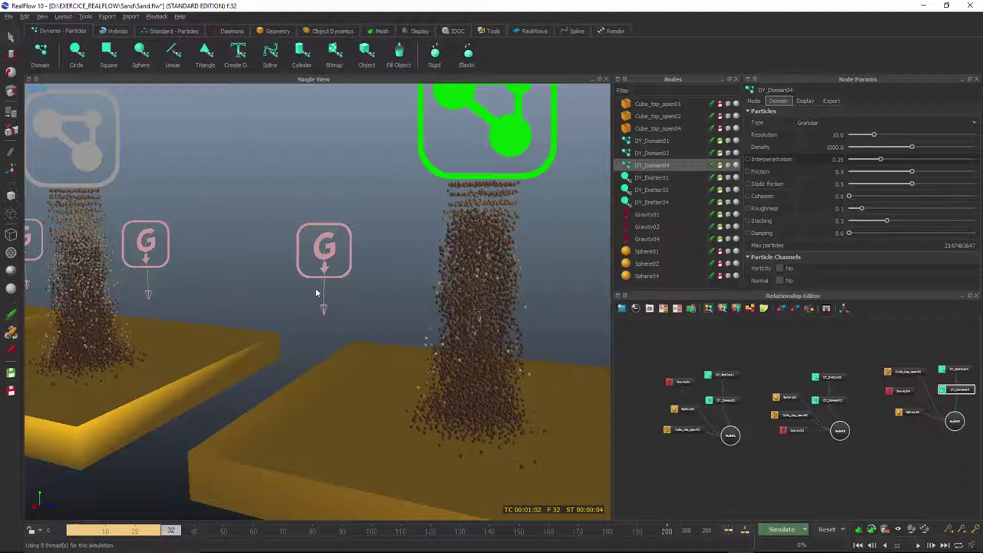
{"action": "left_click_drag", "start_coordinate": [315, 292], "coordinate": [376, 308], "text": "alt"}
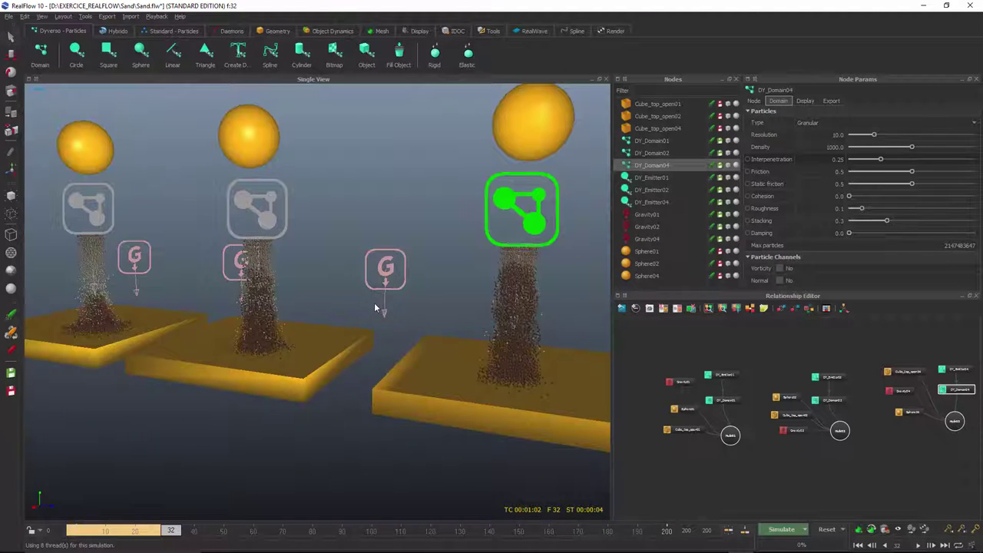
{"action": "scroll", "coordinate": [372, 303], "scroll_direction": "up", "scroll_amount": 3}
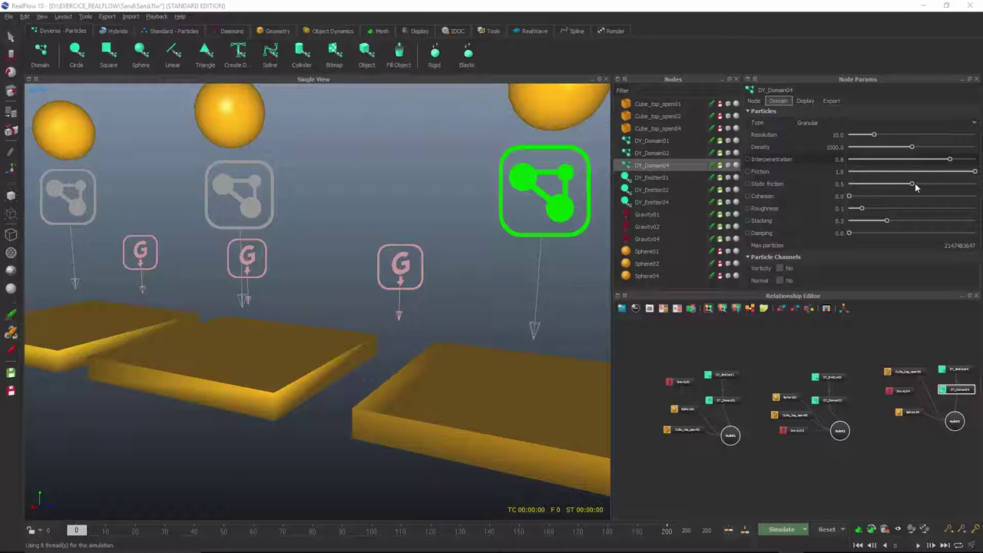
Review the Friction settings of DY_Domain01, DY_Domain02 and DY_Domain04 one after another
{"action": "left_click", "coordinate": [658, 145]}
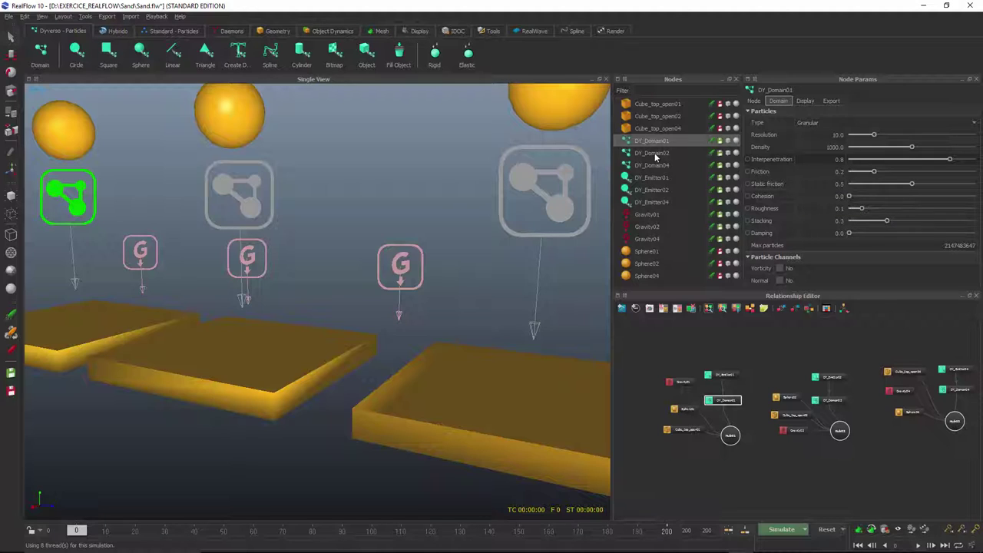
{"action": "left_click", "coordinate": [654, 154]}
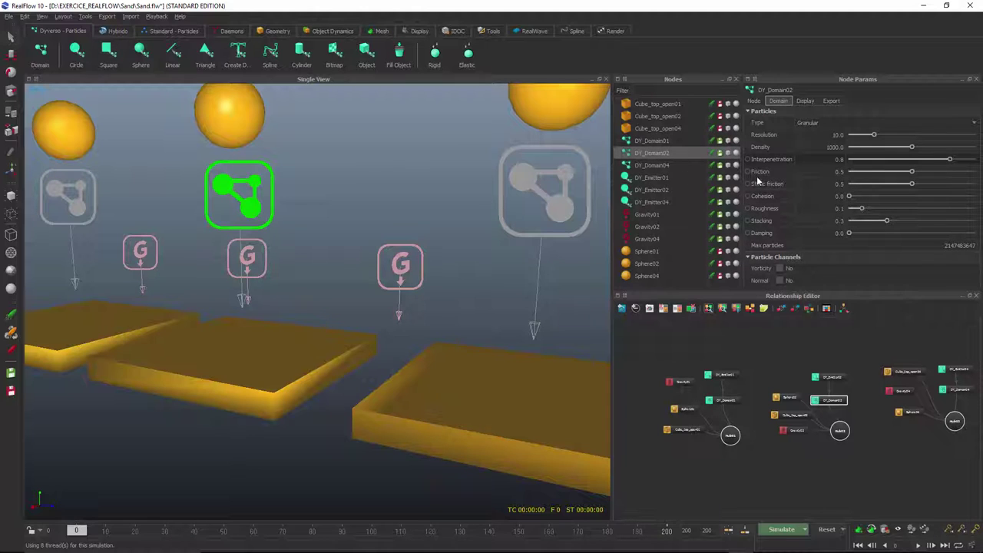
{"action": "left_click", "coordinate": [659, 166]}
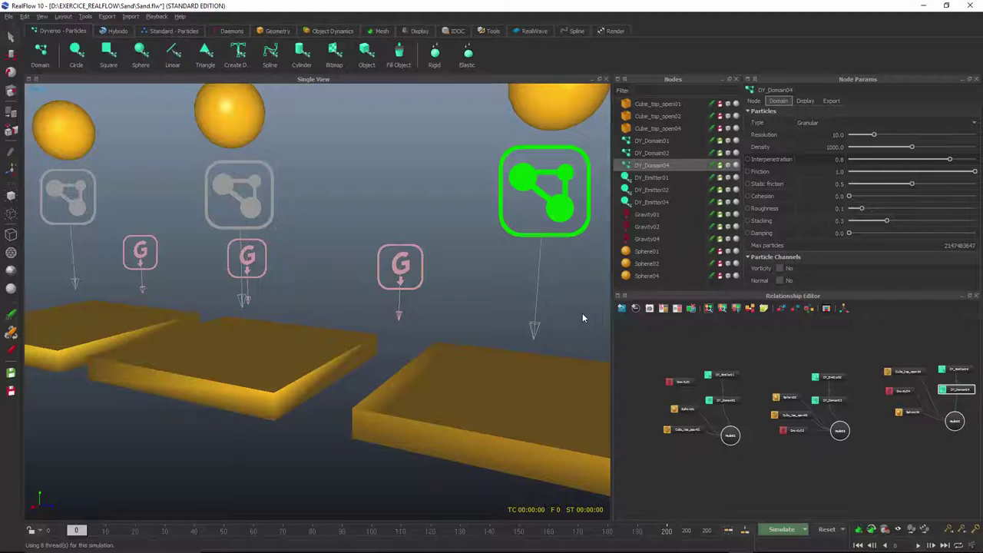
Reset all the scene data and simulate the three setups to about frame 33, pausing to compare the piles
{"action": "left_click", "coordinate": [826, 529]}
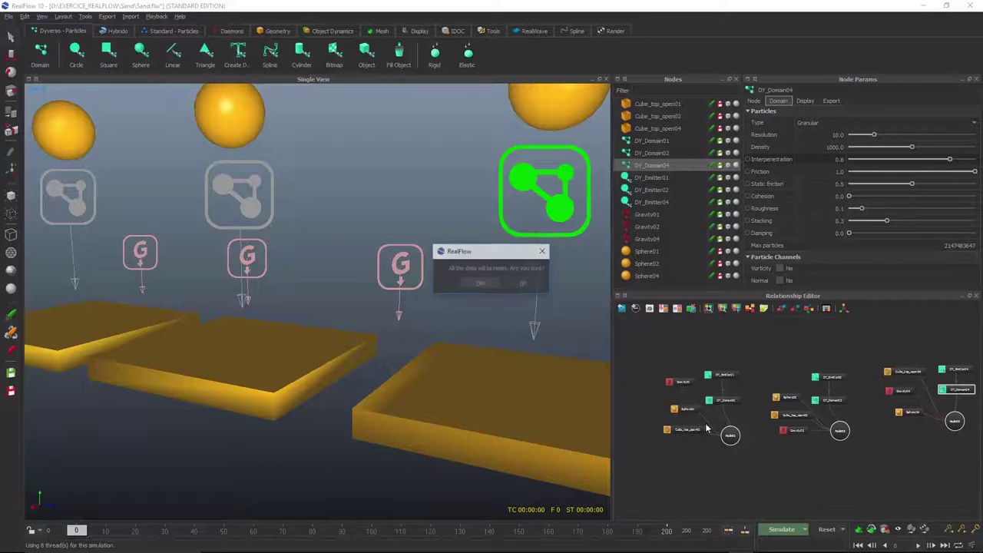
{"action": "left_click", "coordinate": [480, 283]}
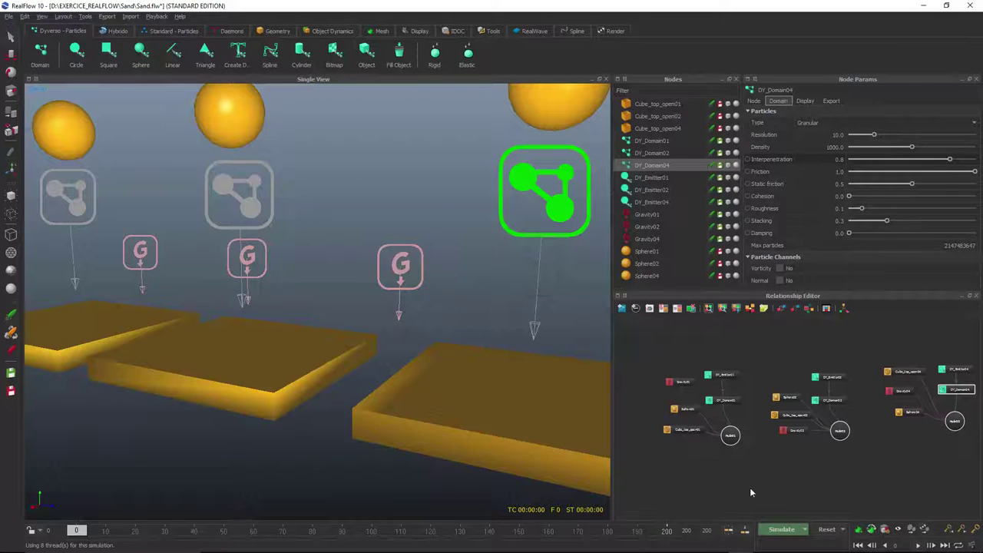
{"action": "left_click", "coordinate": [796, 533]}
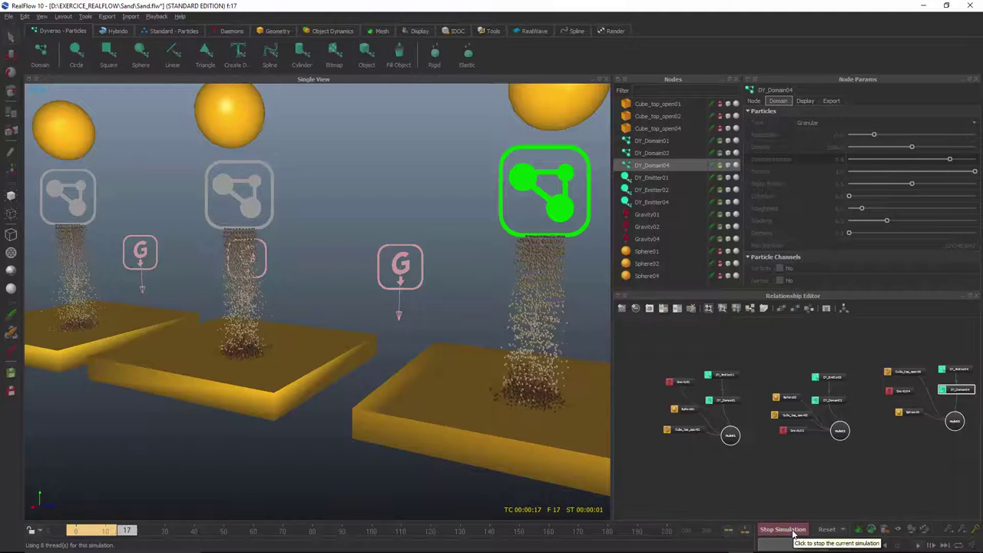
{"action": "left_click", "coordinate": [795, 533]}
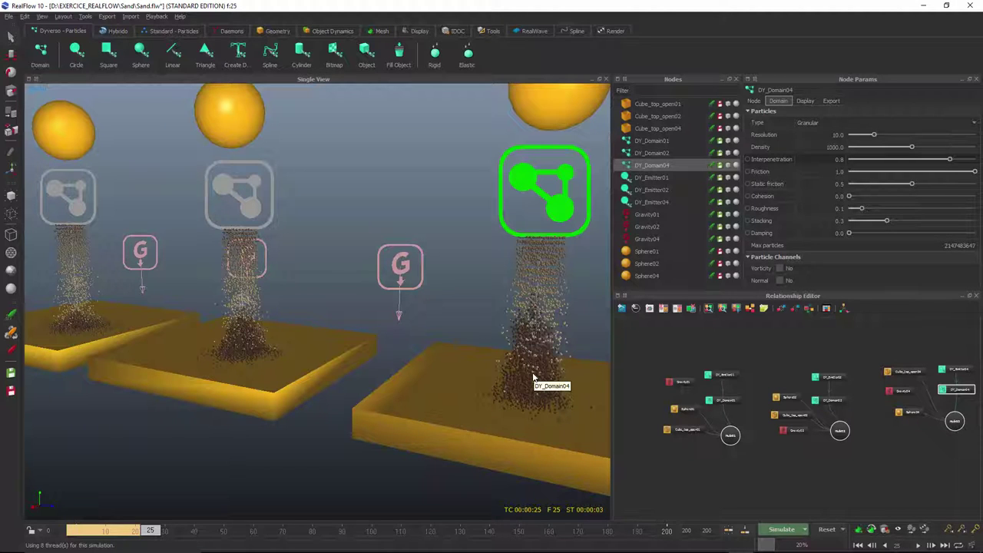
{"action": "left_click", "coordinate": [781, 530]}
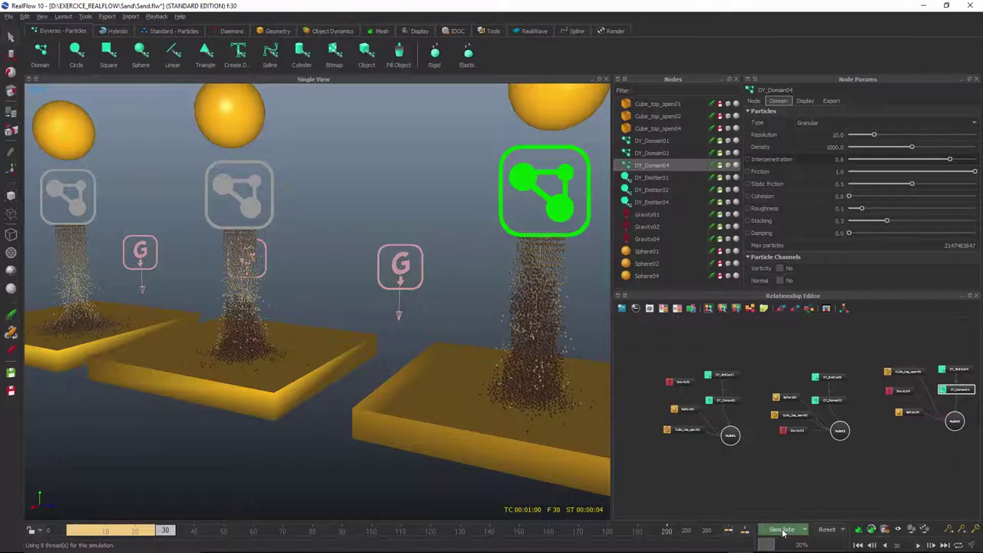
{"action": "left_click", "coordinate": [783, 530]}
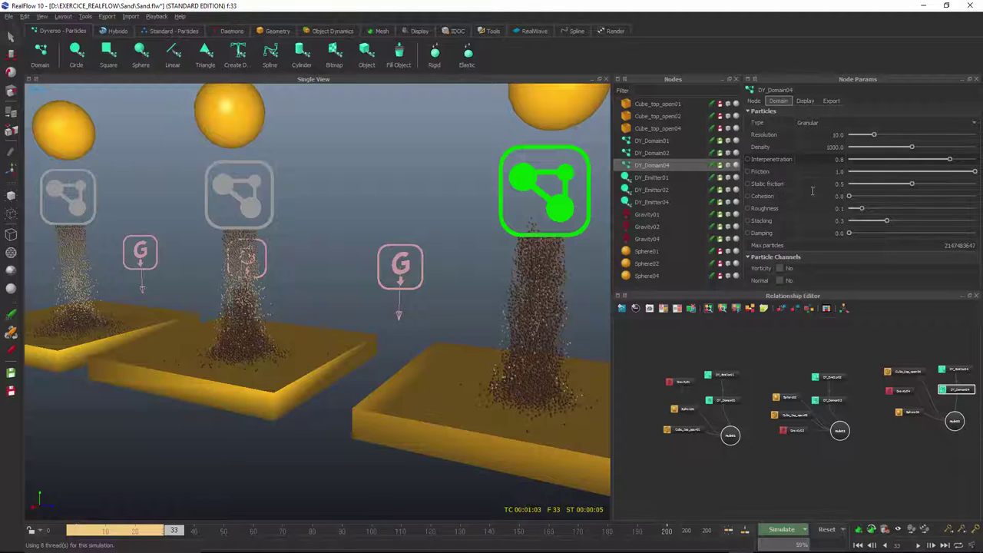
Set the Friction of DY_Domain01, DY_Domain02 and DY_Domain04 together to 0.25 and reset all the scene data
{"action": "left_click", "coordinate": [666, 153], "text": "ctrl"}
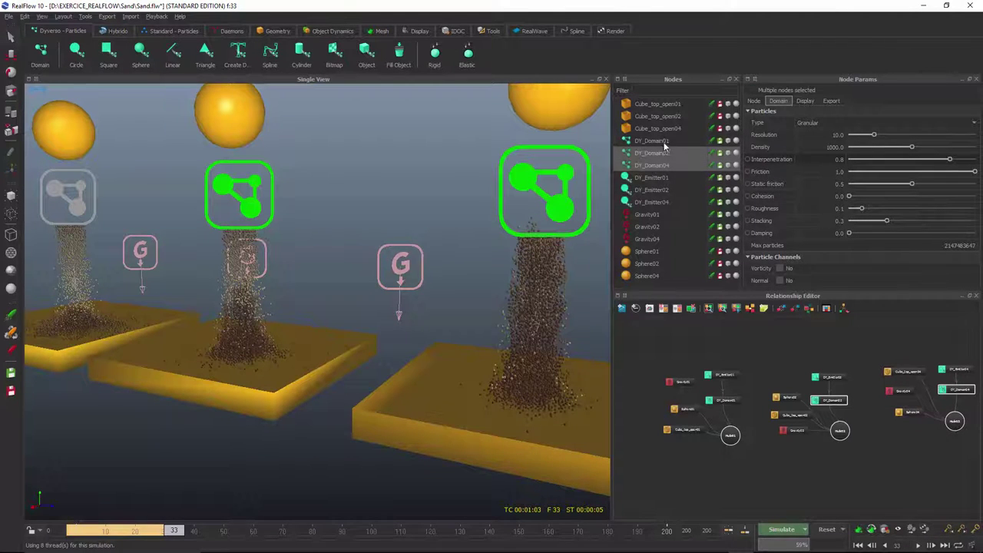
{"action": "left_click", "coordinate": [665, 143]}
{"action": "left_click", "coordinate": [662, 166], "text": "shift"}
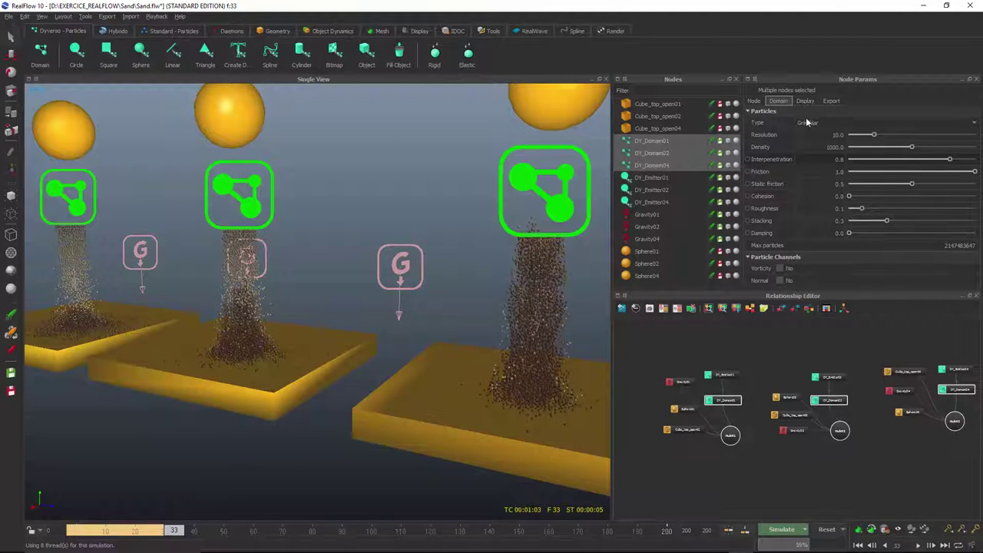
{"action": "double_click", "coordinate": [841, 171]}
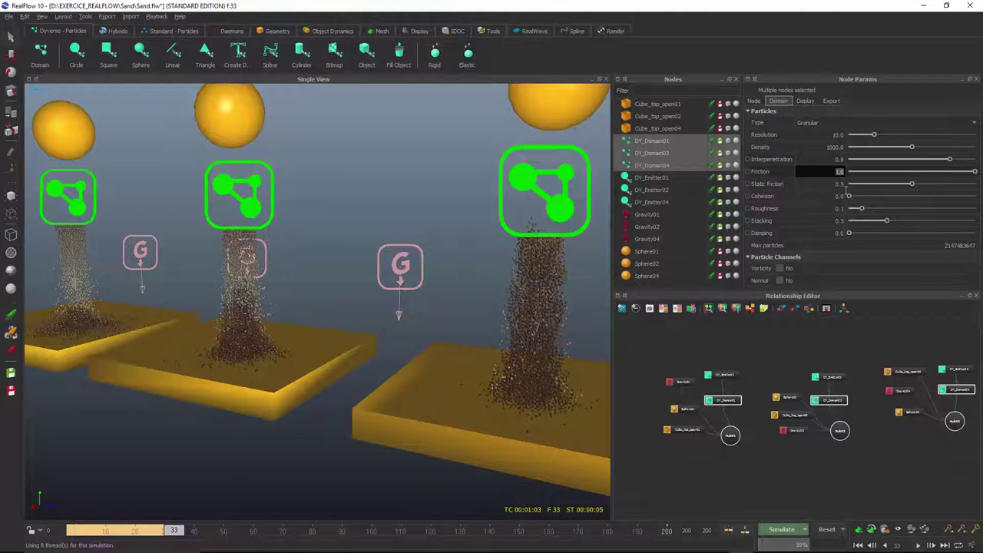
{"action": "type", "text": "0.25"}
{"action": "key", "text": "Return"}
{"action": "left_click", "coordinate": [827, 529]}
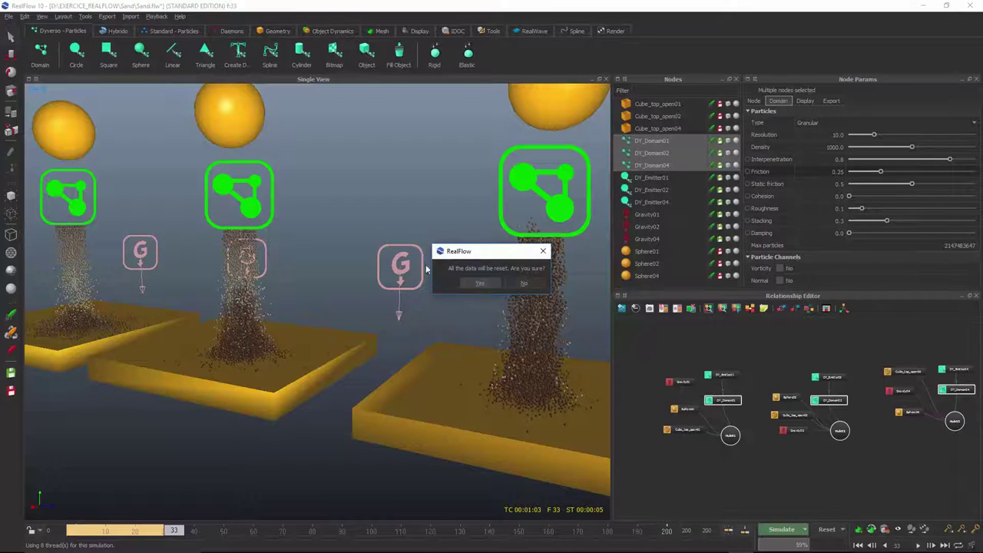
{"action": "left_click", "coordinate": [480, 284]}
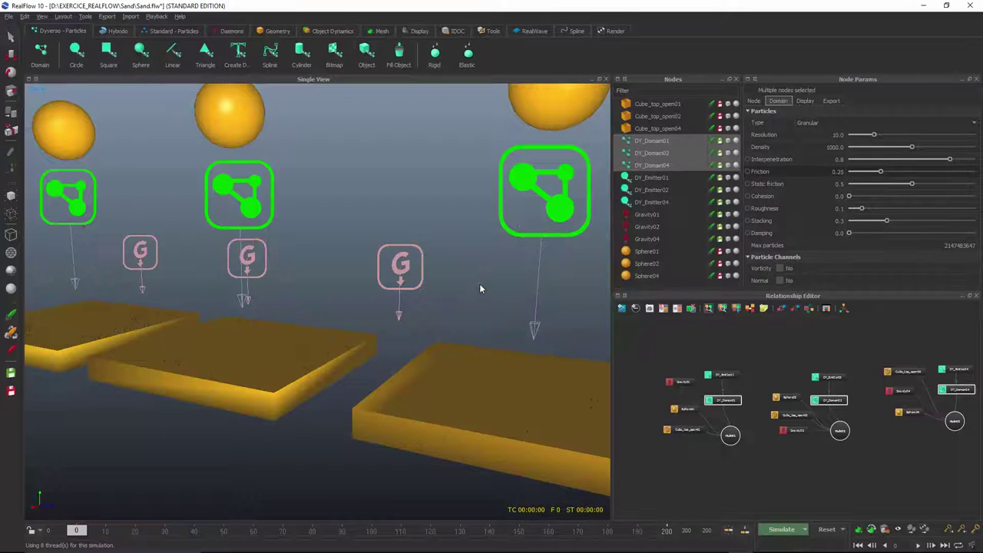
{"action": "left_click", "coordinate": [827, 529]}
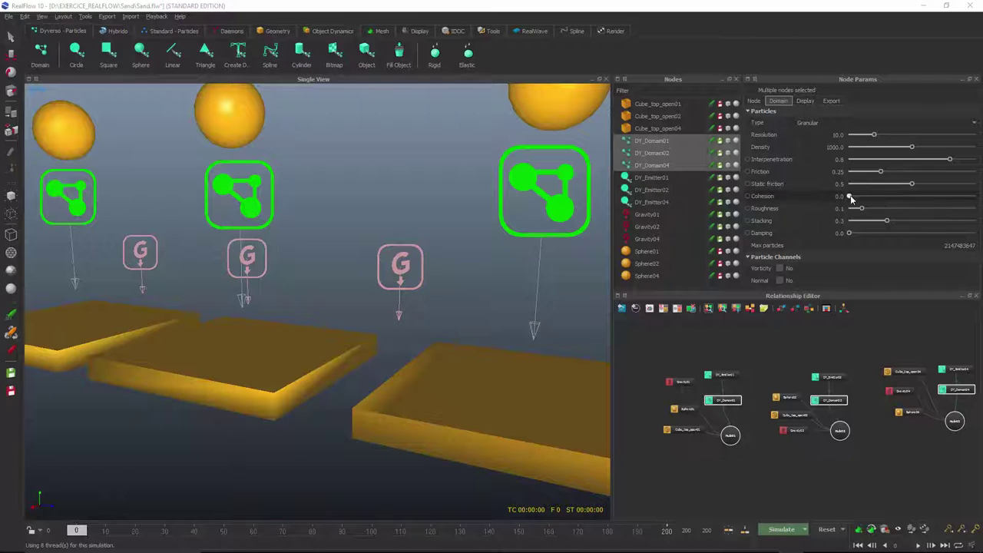
Set the Cohesion to 0.0 for DY_Domain01, 0.5 for DY_Domain02 and 1.0 for DY_Domain04
{"action": "left_click_drag", "start_coordinate": [849, 196], "coordinate": [809, 206]}
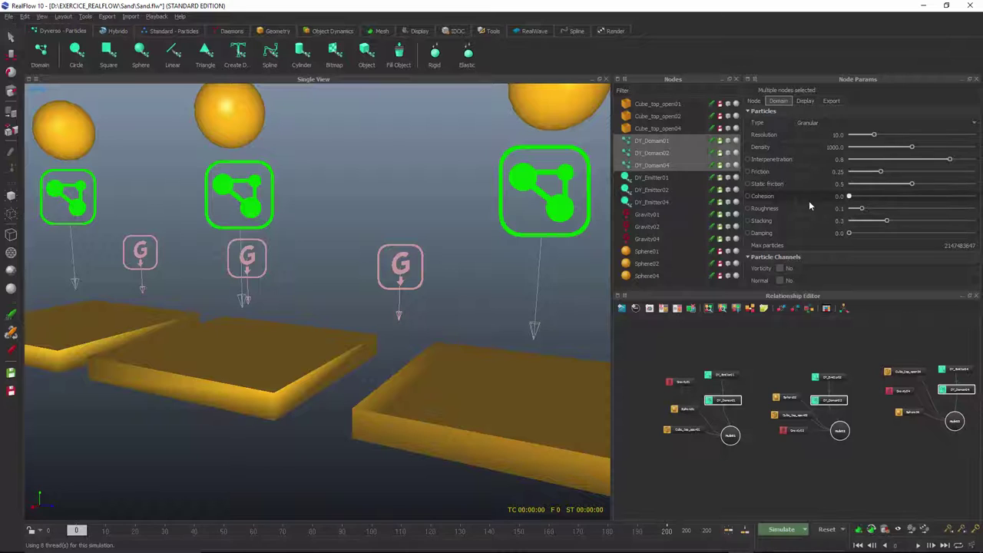
{"action": "left_click", "coordinate": [686, 144]}
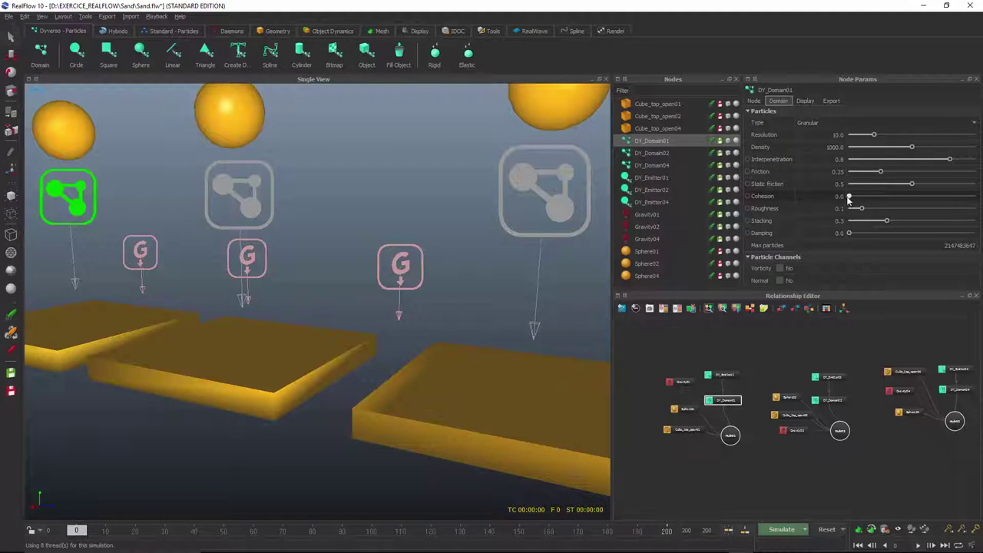
{"action": "left_click", "coordinate": [666, 154]}
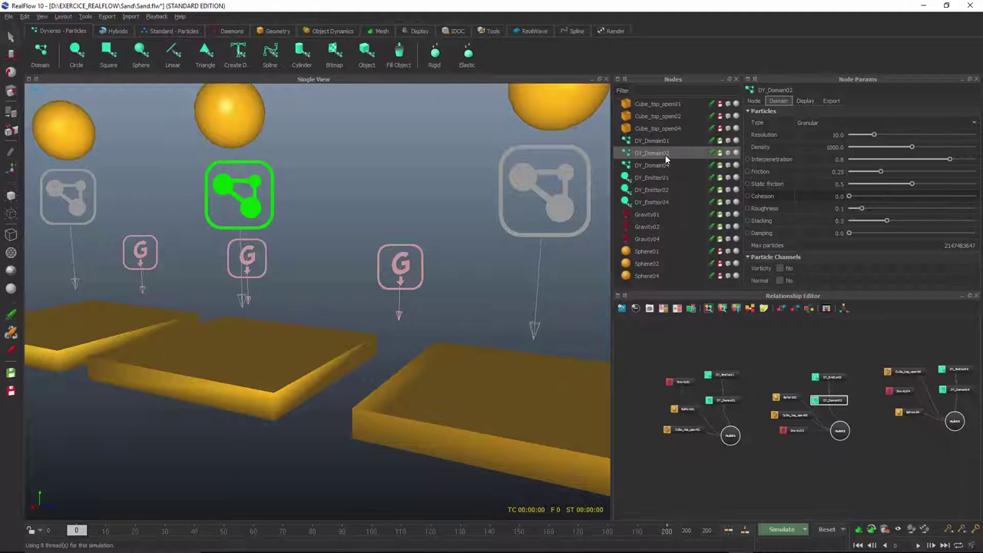
{"action": "double_click", "coordinate": [838, 197]}
{"action": "type", "text": "0"}
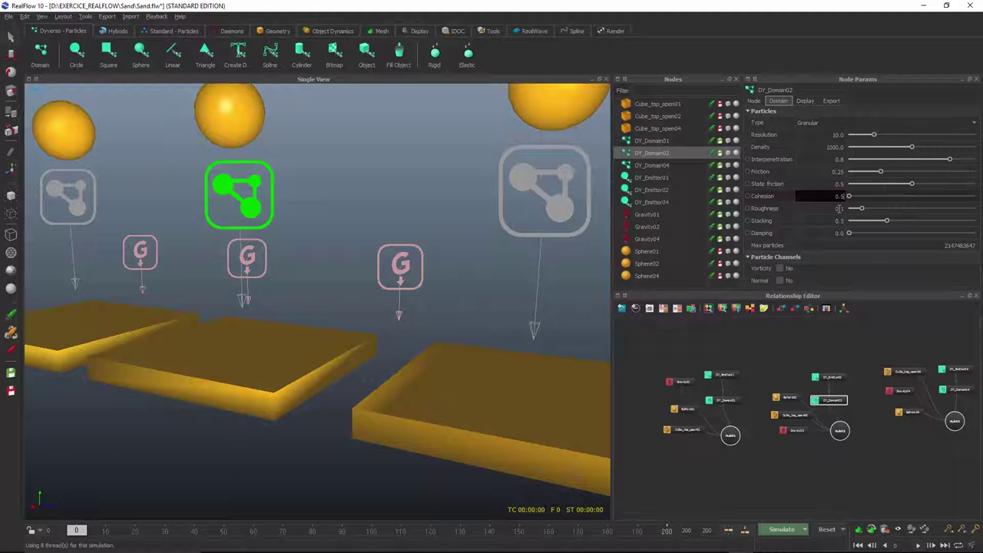
{"action": "key", "text": "Return"}
{"action": "left_click", "coordinate": [652, 165]}
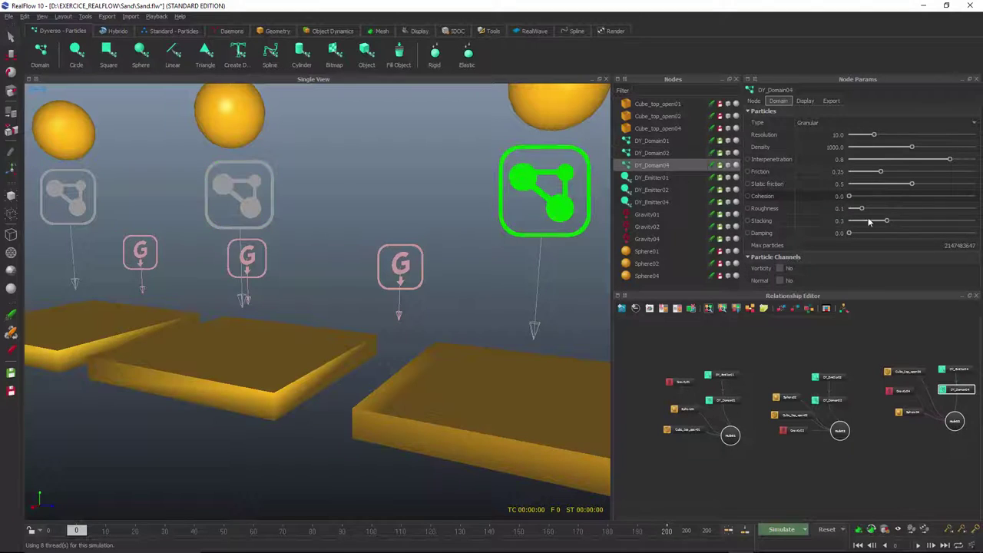
{"action": "left_click_drag", "start_coordinate": [849, 197], "coordinate": [976, 197]}
Simulate the three setups to about frame 22, pausing at frame 18
{"action": "left_click", "coordinate": [784, 531]}
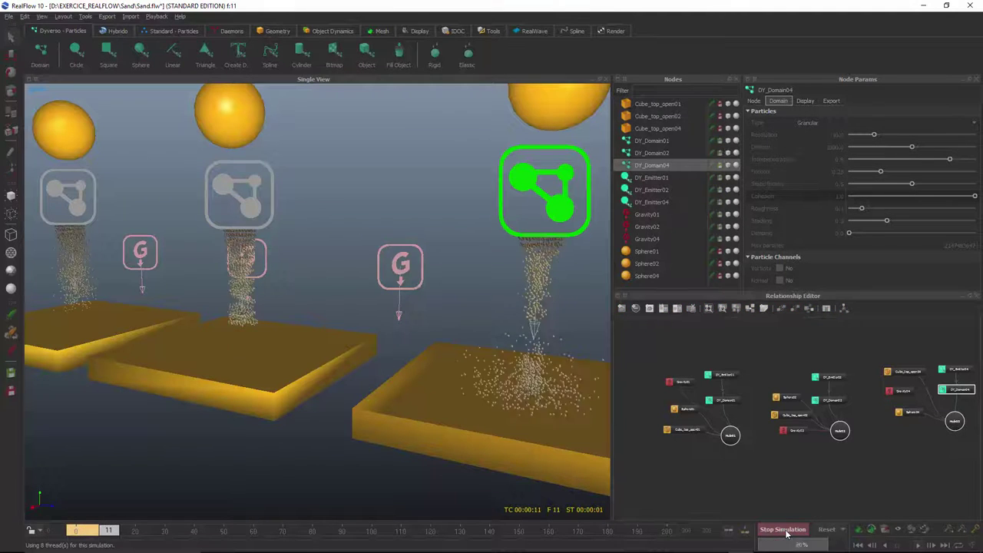
{"action": "left_click", "coordinate": [784, 530]}
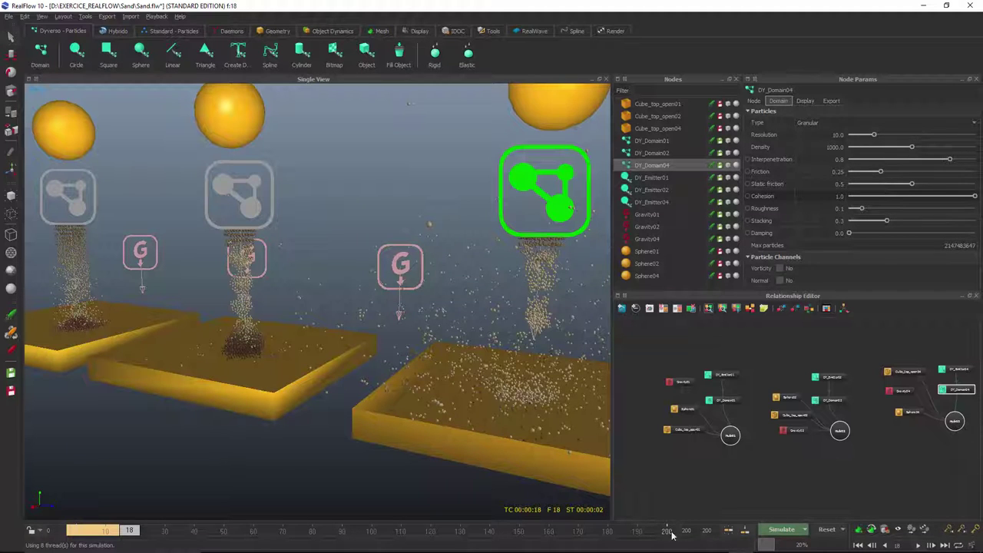
{"action": "left_click", "coordinate": [767, 532]}
{"action": "left_click", "coordinate": [767, 531]}
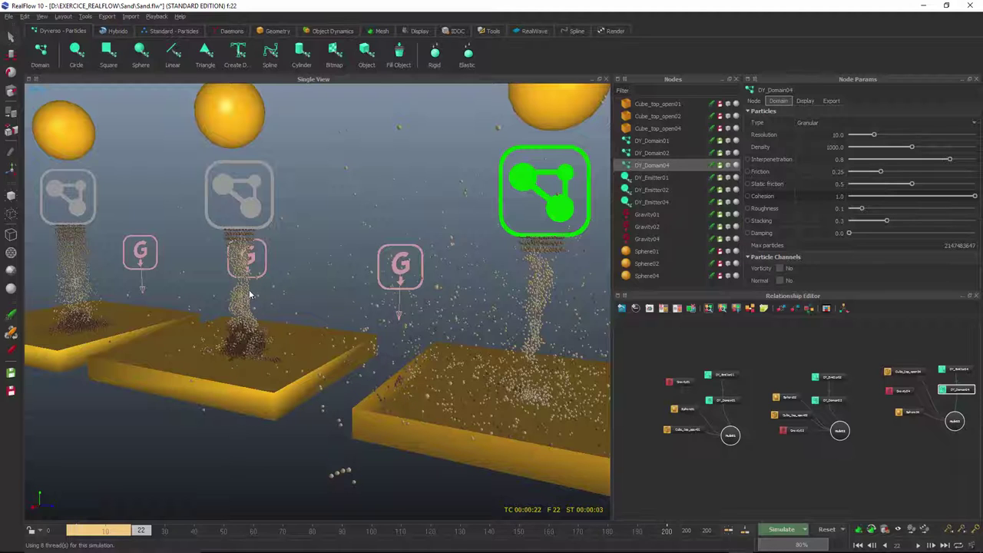
Examine the sand of DY_Domain02 and DY_Domain04 up close to compare the effect of their Cohesion
{"action": "mouse_move", "coordinate": [254, 347]}
{"action": "left_mouse_down", "text": "alt"}
{"action": "mouse_move", "coordinate": [301, 351]}
{"action": "mouse_move", "coordinate": [250, 345]}
{"action": "left_mouse_up", "text": "alt"}
{"action": "mouse_move", "coordinate": [250, 345]}
{"action": "right_mouse_down", "text": "alt"}
{"action": "mouse_move", "coordinate": [283, 355]}
{"action": "mouse_move", "coordinate": [246, 345]}
{"action": "right_mouse_up", "text": "alt"}
{"action": "left_click_drag", "start_coordinate": [246, 346], "coordinate": [206, 329], "text": "alt"}
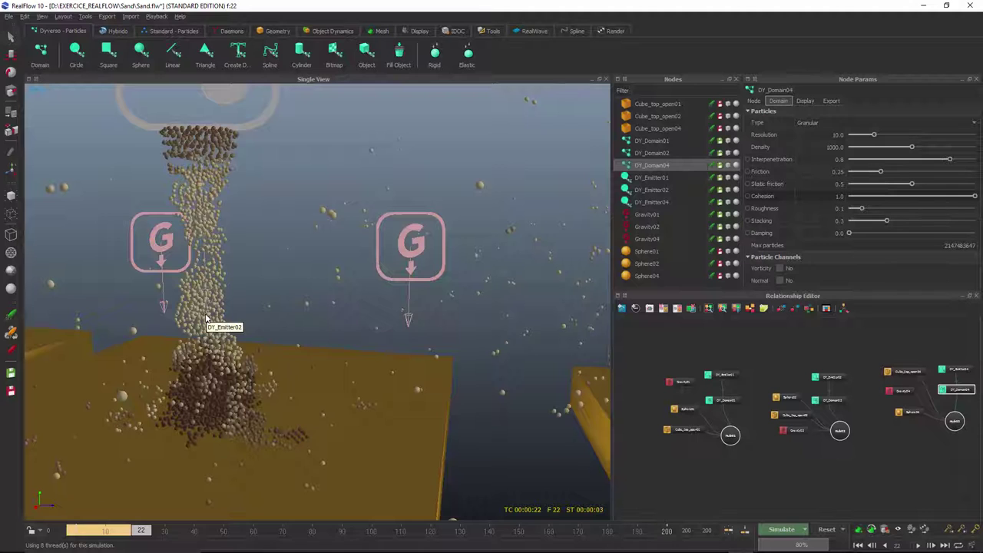
{"action": "left_click_drag", "start_coordinate": [206, 318], "coordinate": [226, 363], "text": "alt"}
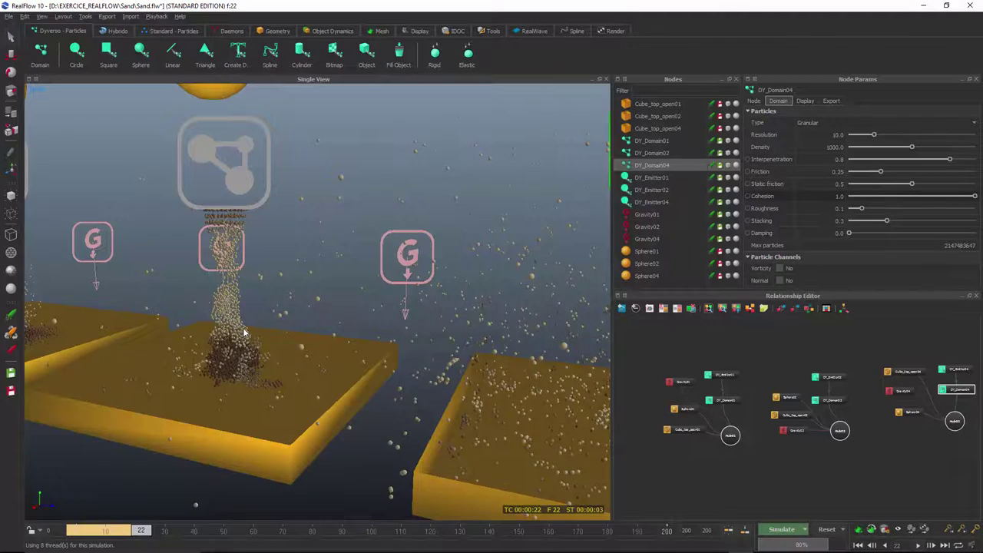
{"action": "mouse_move", "coordinate": [244, 332]}
{"action": "left_mouse_down", "text": "alt"}
{"action": "mouse_move", "coordinate": [171, 331]}
{"action": "mouse_move", "coordinate": [250, 332]}
{"action": "left_mouse_up", "text": "alt"}
{"action": "scroll", "coordinate": [245, 343], "scroll_direction": "down", "scroll_amount": 3}
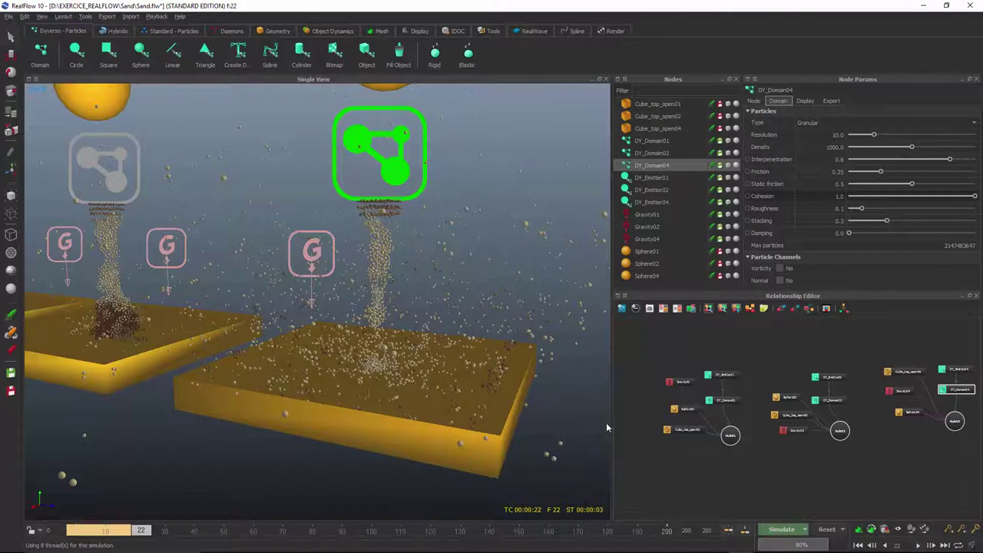
{"action": "left_click_drag", "start_coordinate": [424, 377], "coordinate": [424, 379], "text": "alt"}
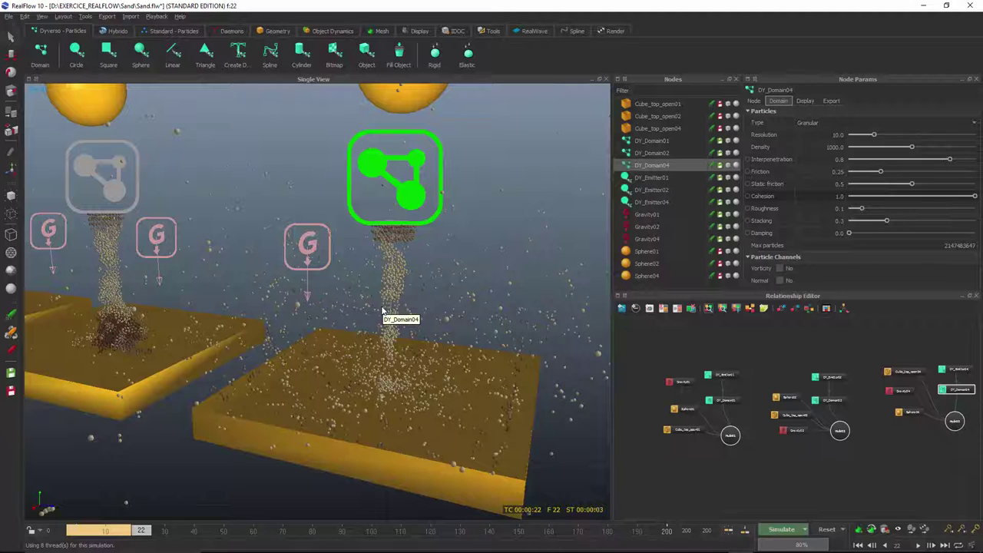
Set the Cohesion of DY_Domain04 to 0.8
{"action": "left_click", "coordinate": [952, 198]}
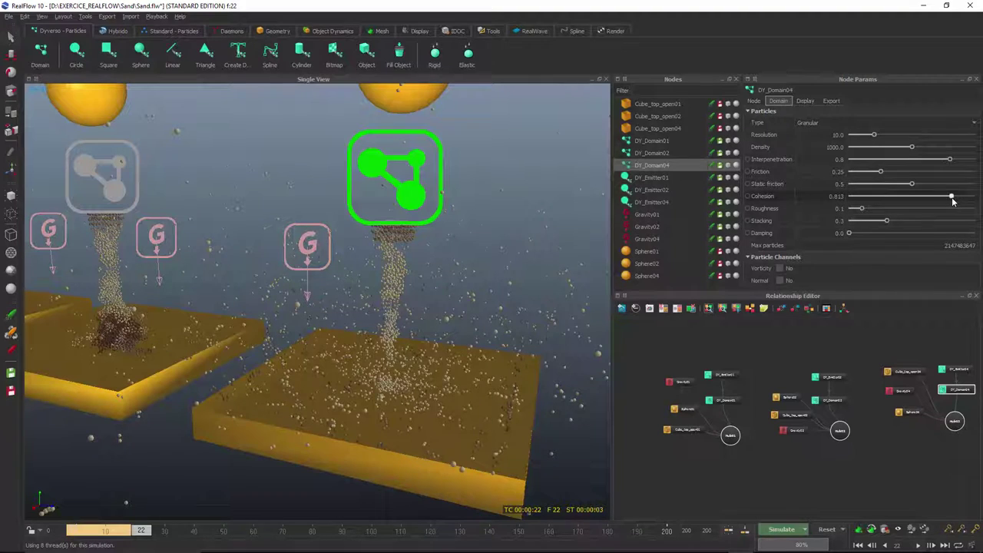
{"action": "double_click", "coordinate": [834, 196]}
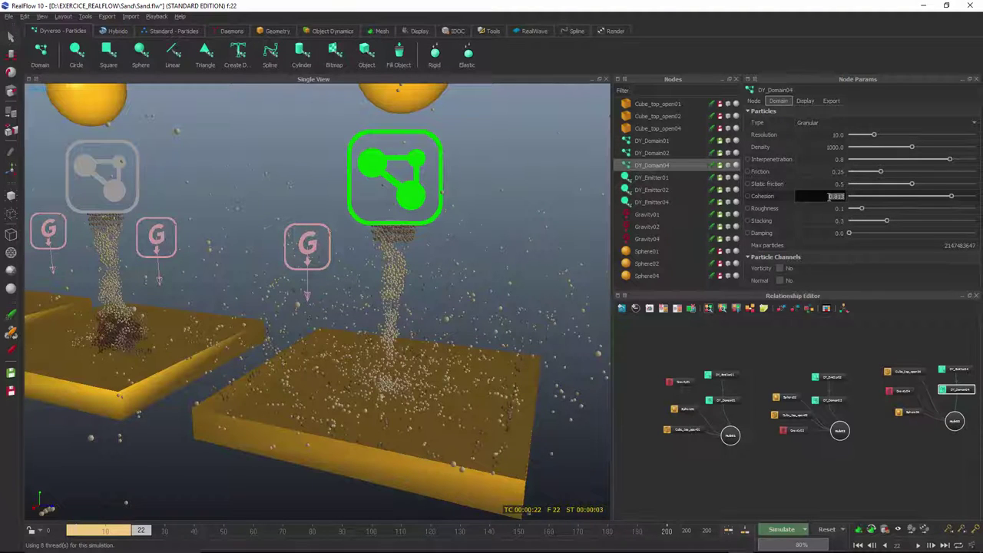
{"action": "type", "text": "0.8"}
{"action": "key", "text": "Return"}
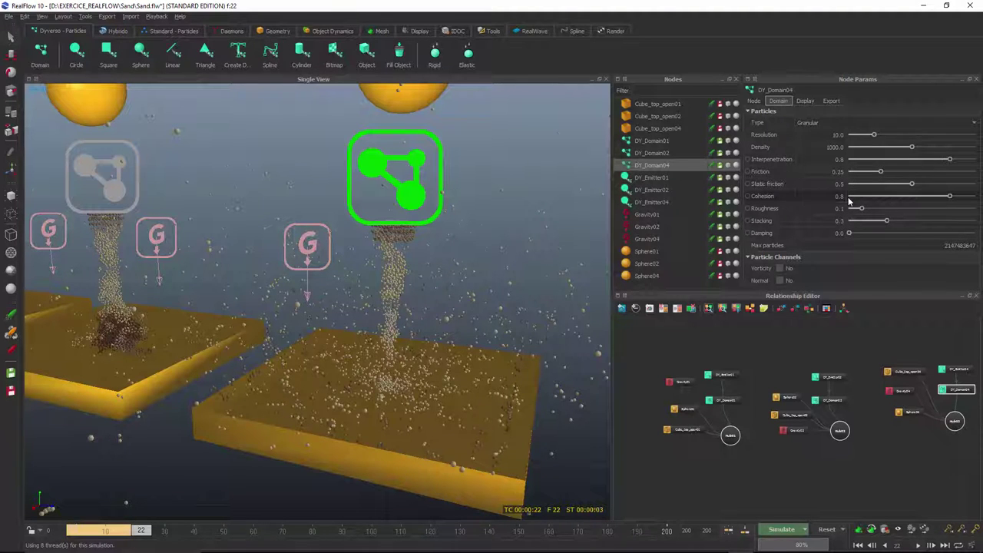
Set the Cohesion of DY_Domain02 to 0.35
{"action": "left_click", "coordinate": [655, 153]}
{"action": "double_click", "coordinate": [841, 184]}
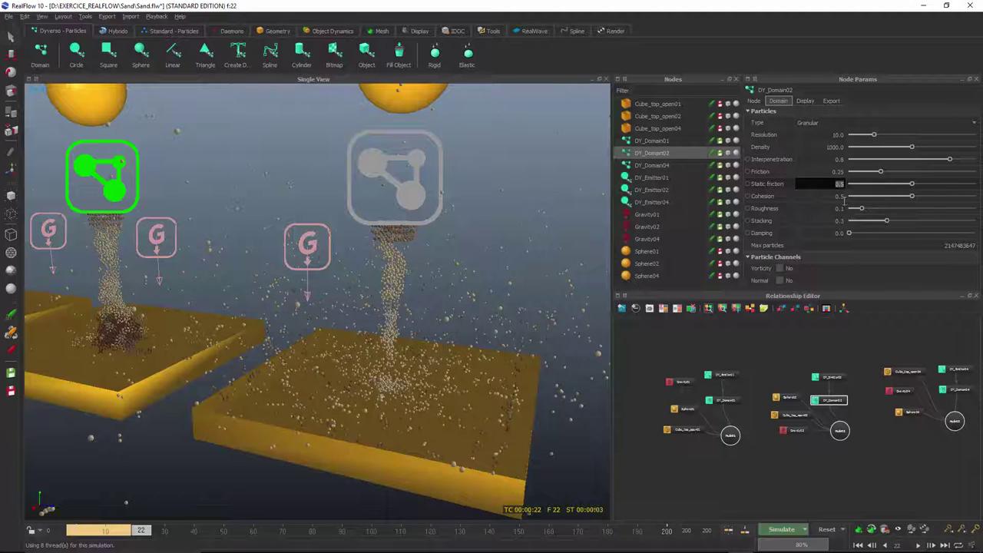
{"action": "double_click", "coordinate": [841, 197]}
{"action": "type", "text": "0"}
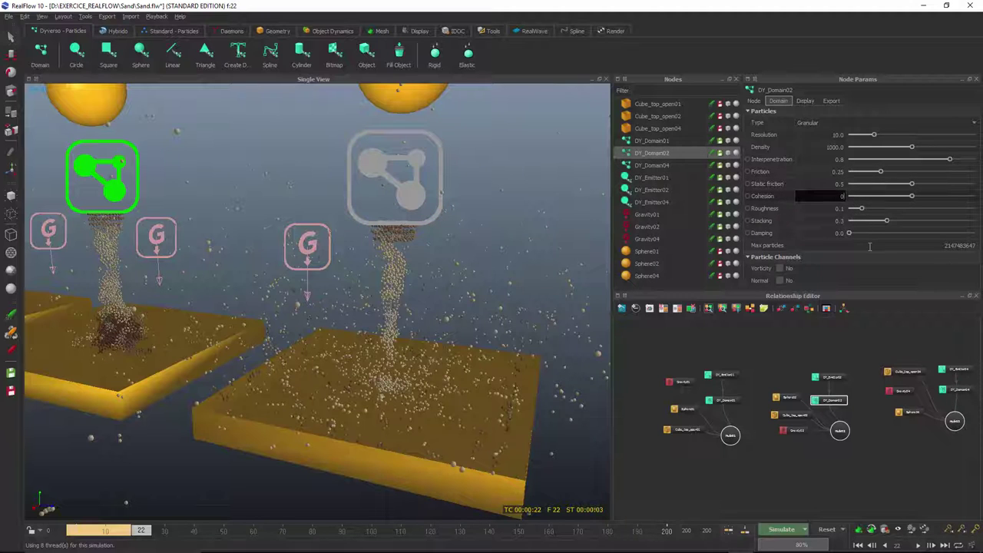
{"action": "type", "text": ".35"}
{"action": "key", "text": "Return"}
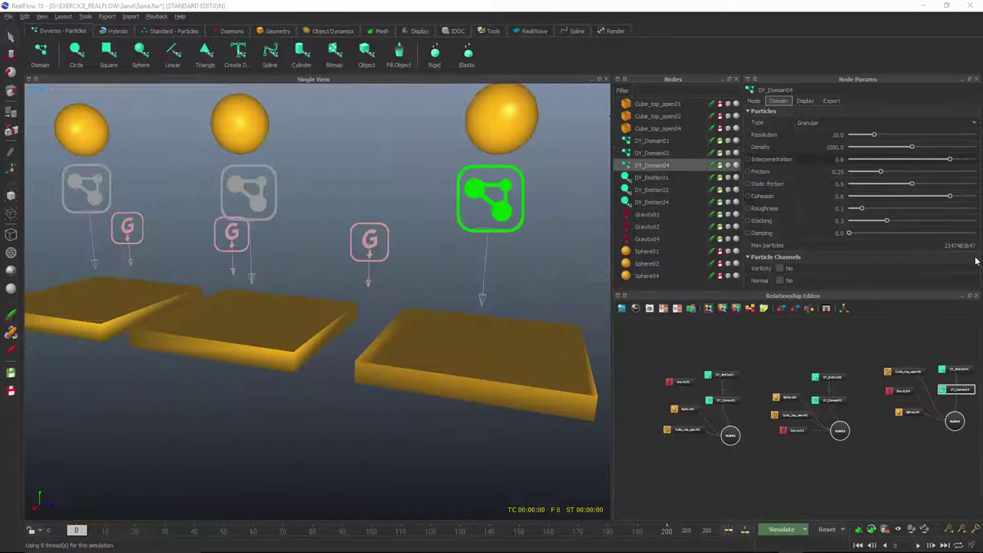
Reset the scene and simulate the three sand setups to frame 29
{"action": "left_click", "coordinate": [826, 530]}
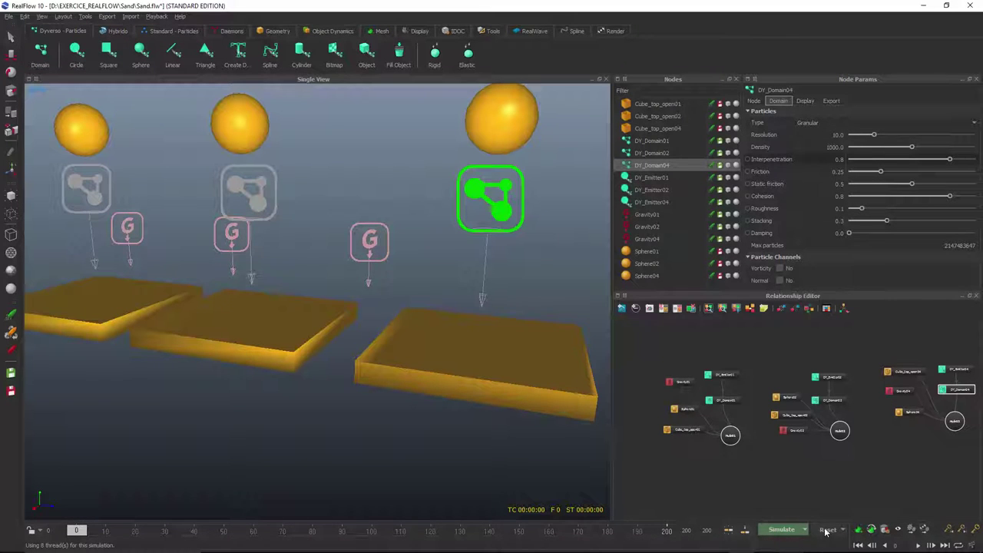
{"action": "left_click", "coordinate": [477, 284]}
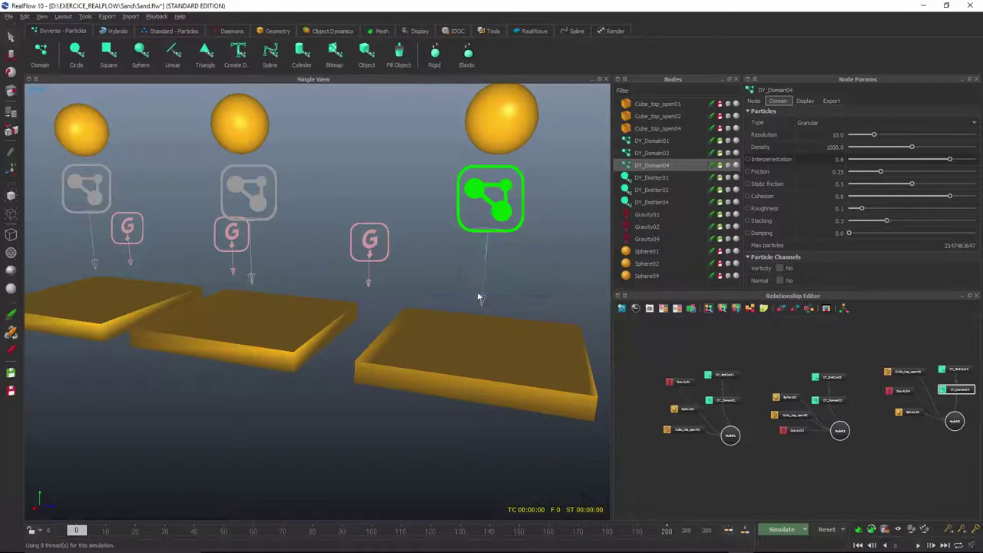
{"action": "left_click", "coordinate": [778, 530]}
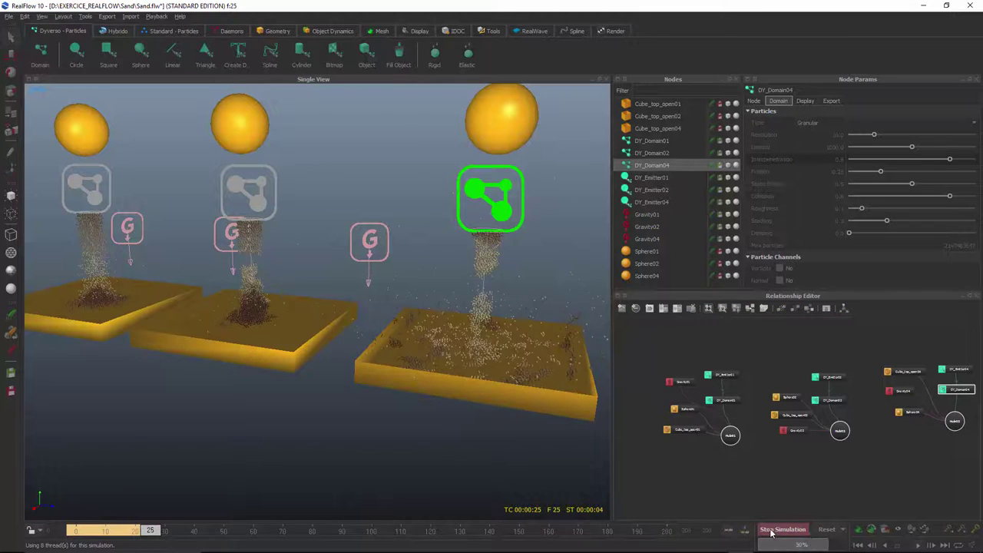
{"action": "left_click", "coordinate": [777, 529]}
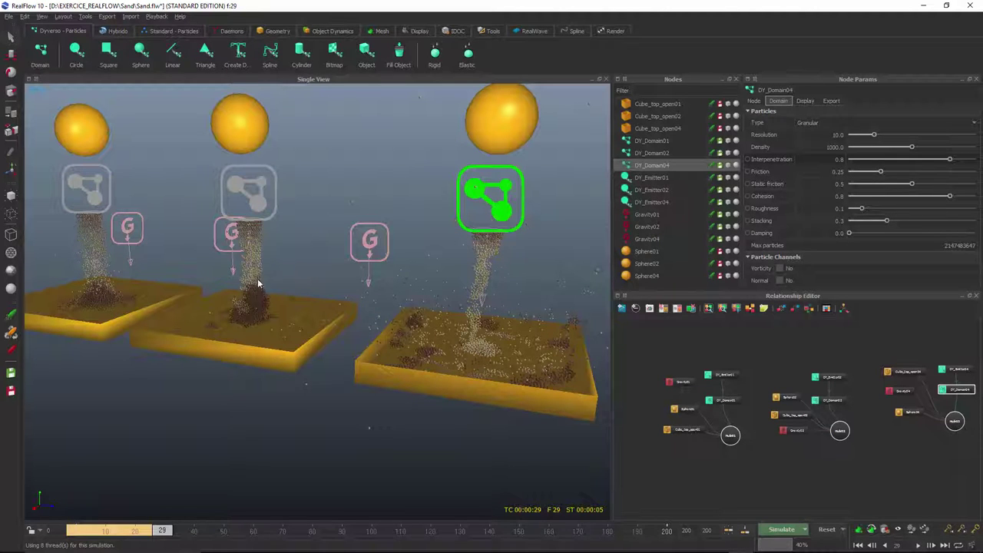
Examine the sand of DY_Domain02 and DY_Domain04 up close to compare how the grains clump on their trays
{"action": "scroll", "coordinate": [266, 315], "scroll_direction": "up", "scroll_amount": 5}
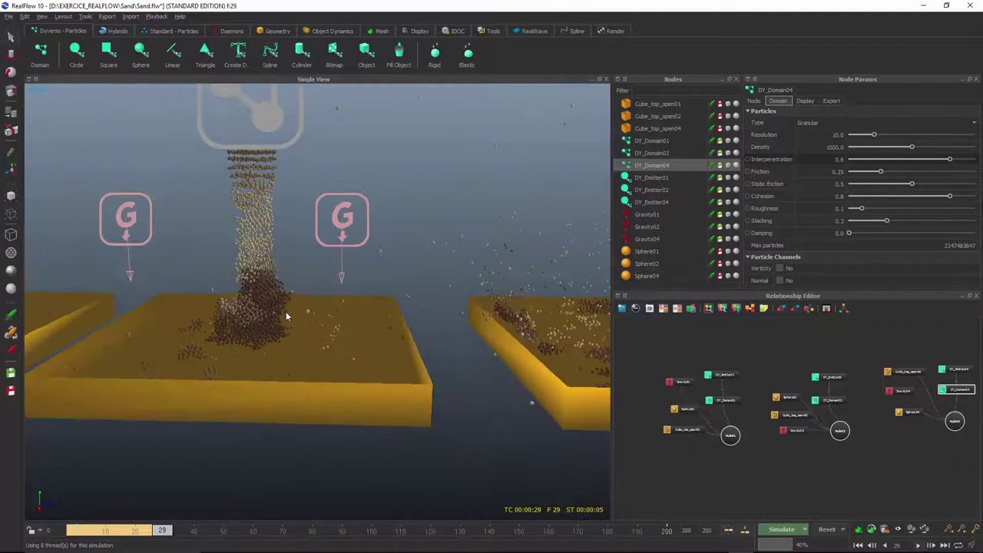
{"action": "mouse_move", "coordinate": [285, 323]}
{"action": "left_mouse_down", "text": "alt"}
{"action": "mouse_move", "coordinate": [306, 328]}
{"action": "mouse_move", "coordinate": [276, 332]}
{"action": "left_mouse_up", "text": "alt"}
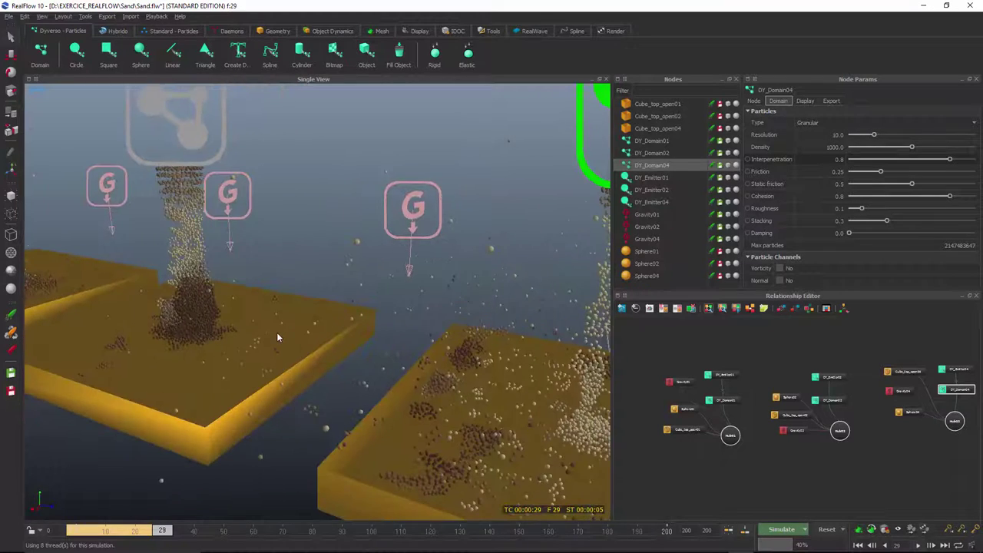
{"action": "scroll", "coordinate": [276, 332], "scroll_direction": "down", "scroll_amount": 3}
{"action": "scroll", "coordinate": [302, 351], "scroll_direction": "up", "scroll_amount": 3}
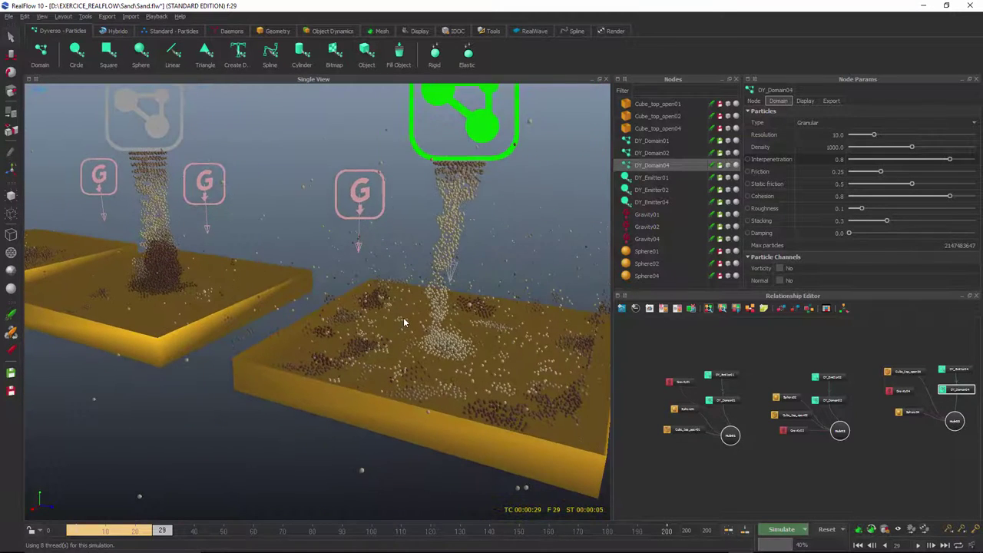
{"action": "scroll", "coordinate": [369, 331], "scroll_direction": "down", "scroll_amount": 3}
{"action": "left_click_drag", "start_coordinate": [399, 323], "coordinate": [428, 316], "text": "alt"}
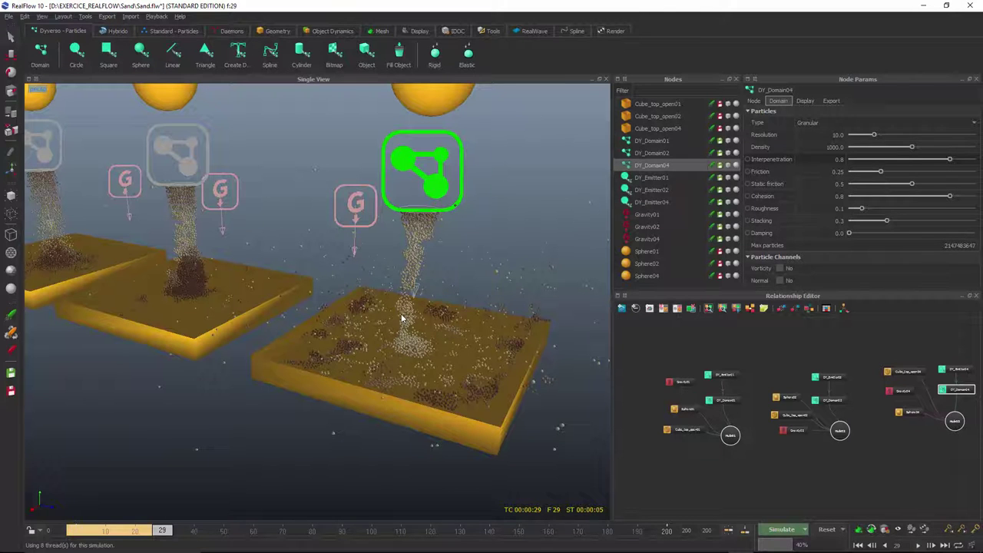
{"action": "left_click_drag", "start_coordinate": [423, 315], "coordinate": [425, 320], "text": "alt"}
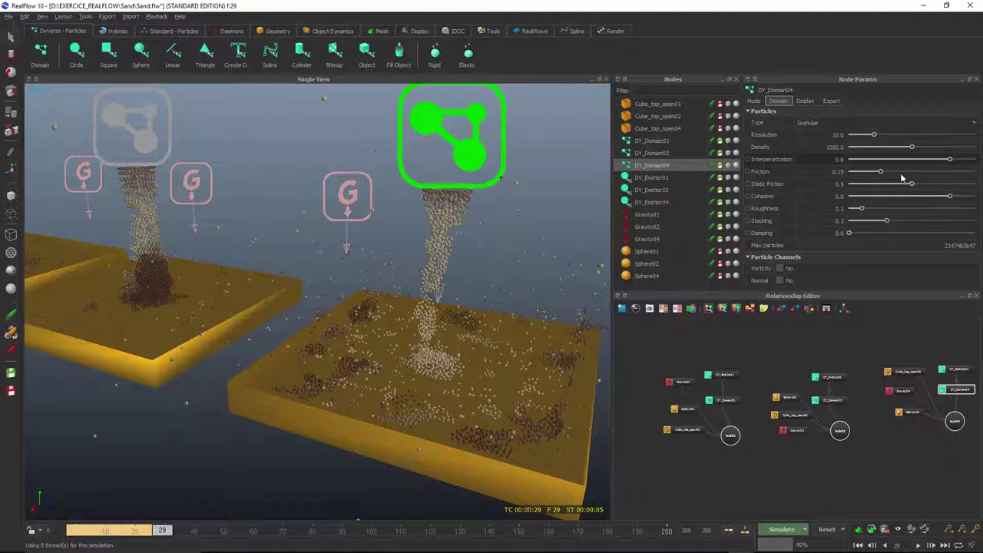
Raise the Friction of DY_Domain04 to about 0.633, then reset and simulate to frame 26 to inspect its pile
{"action": "left_click_drag", "start_coordinate": [884, 171], "coordinate": [932, 174]}
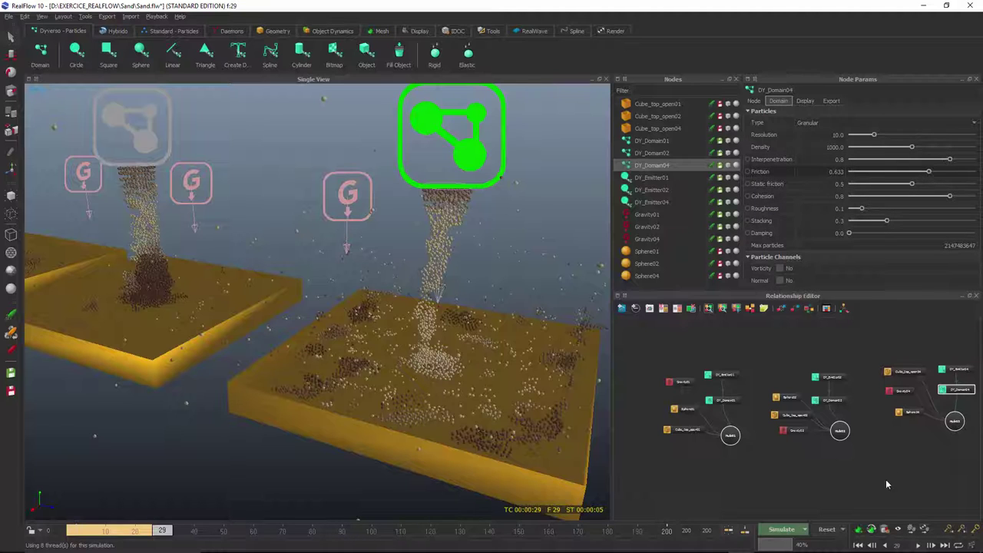
{"action": "left_click", "coordinate": [828, 529]}
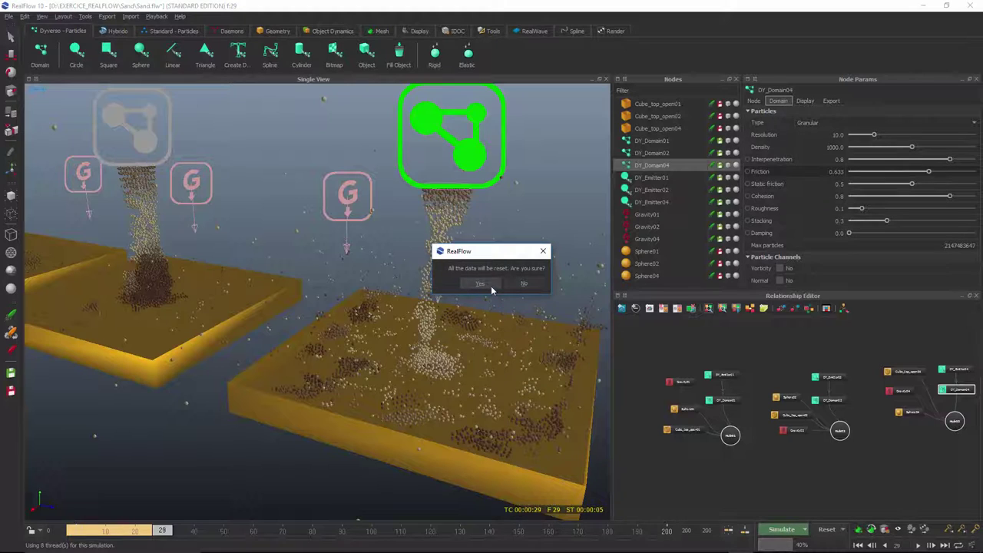
{"action": "left_click", "coordinate": [491, 286]}
{"action": "left_click", "coordinate": [784, 530]}
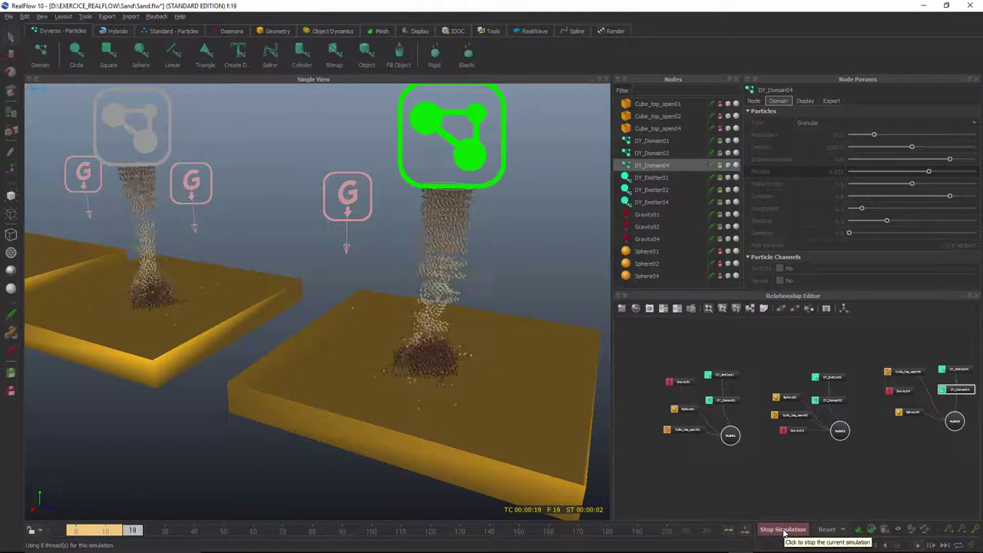
{"action": "left_click", "coordinate": [784, 530]}
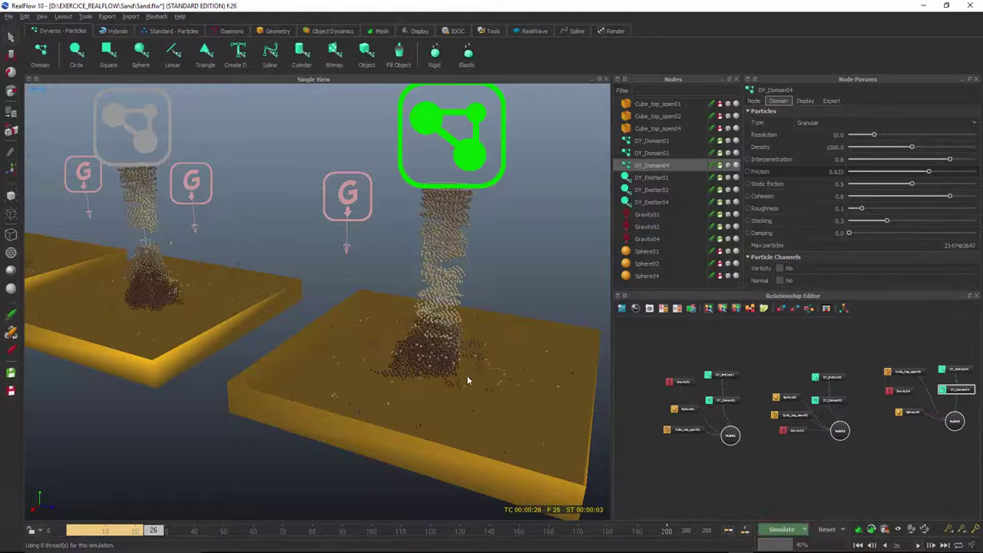
{"action": "left_click_drag", "start_coordinate": [467, 376], "coordinate": [481, 361], "text": "alt"}
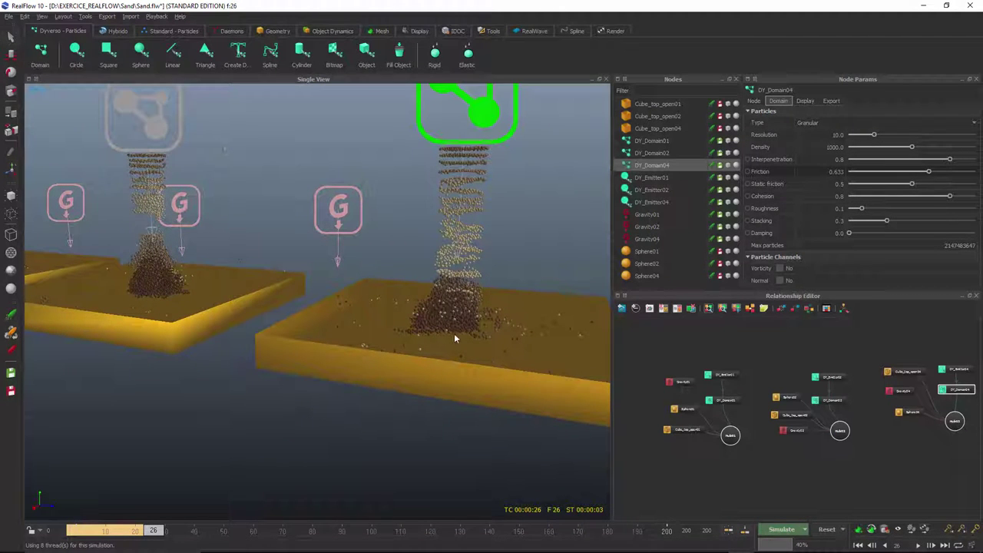
{"action": "left_click_drag", "start_coordinate": [466, 334], "coordinate": [464, 335], "text": "alt"}
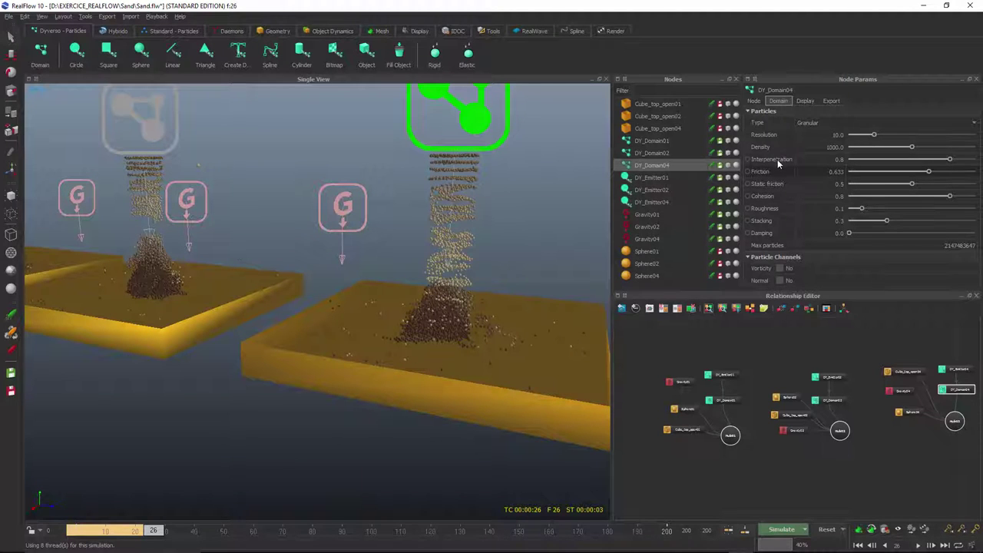
Lower the Interpenetration of DY_Domain04 to about 0.408, then reset and simulate to frame 29 to compare the piles
{"action": "left_click", "coordinate": [905, 160]}
{"action": "left_click_drag", "start_coordinate": [906, 162], "coordinate": [901, 163]}
{"action": "left_click", "coordinate": [825, 530]}
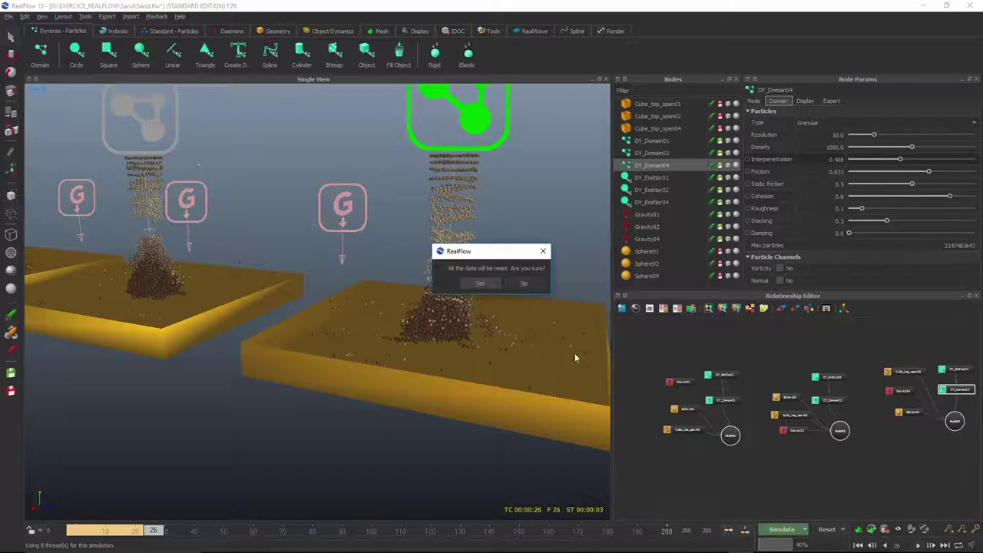
{"action": "left_click", "coordinate": [480, 284]}
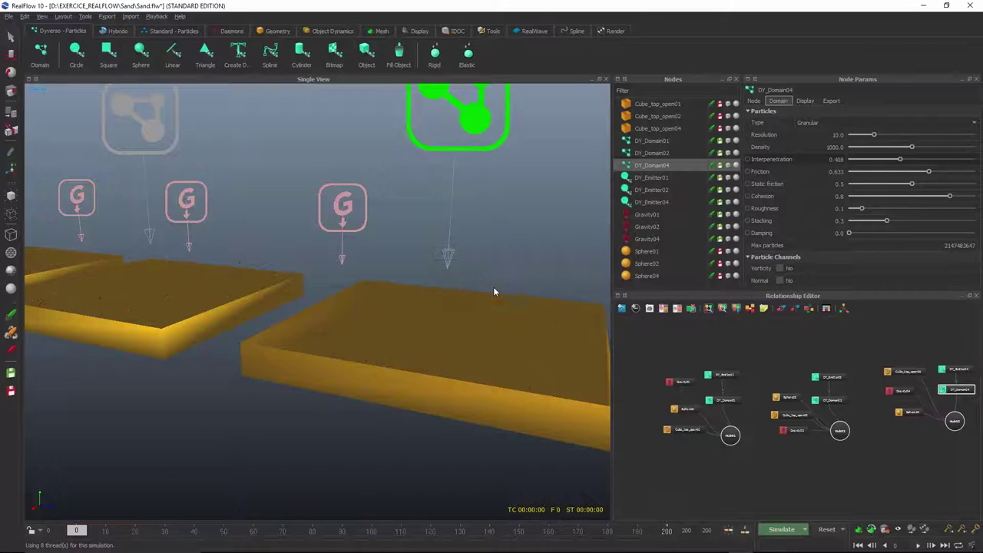
{"action": "left_click", "coordinate": [790, 529]}
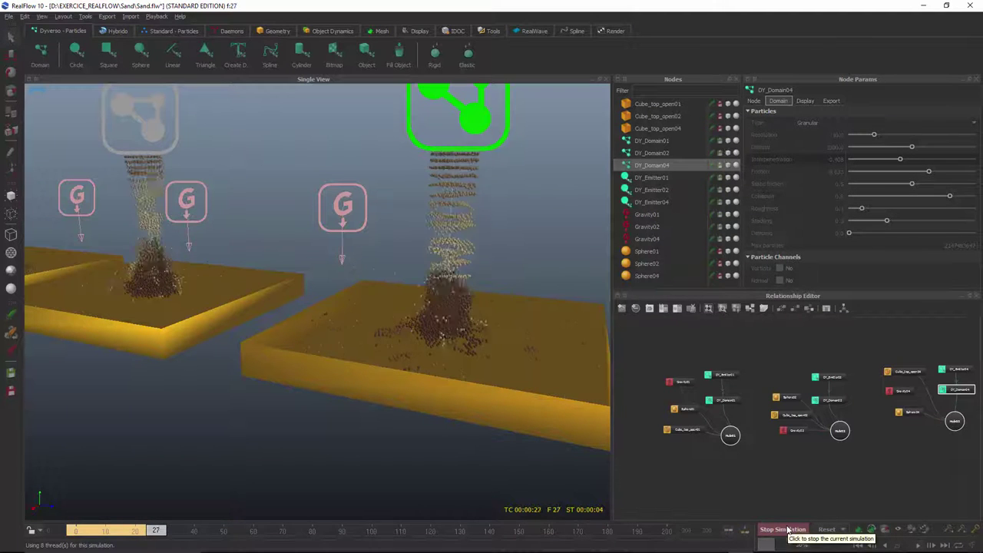
{"action": "left_click", "coordinate": [788, 529]}
{"action": "left_click_drag", "start_coordinate": [476, 330], "coordinate": [503, 334], "text": "alt"}
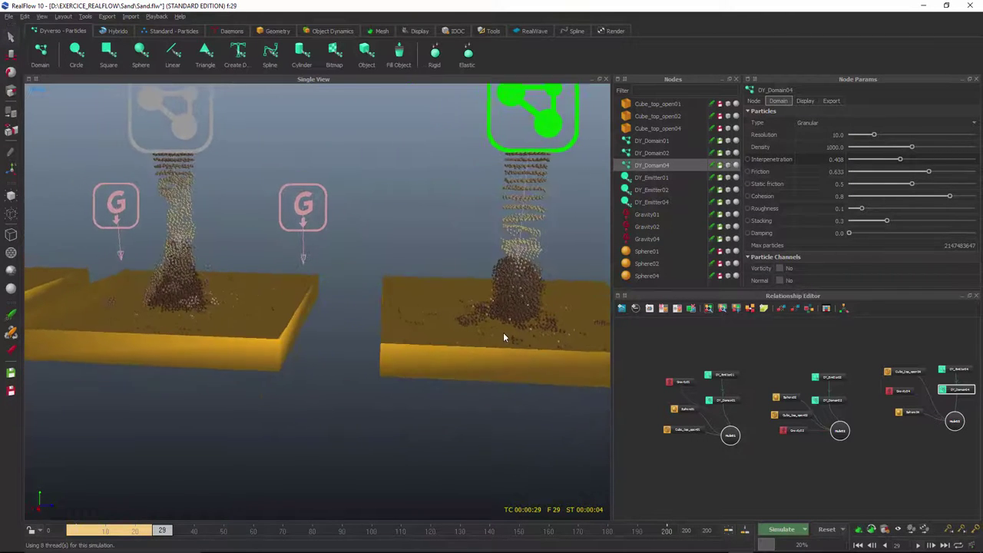
{"action": "left_click_drag", "start_coordinate": [516, 299], "coordinate": [408, 279], "text": "alt"}
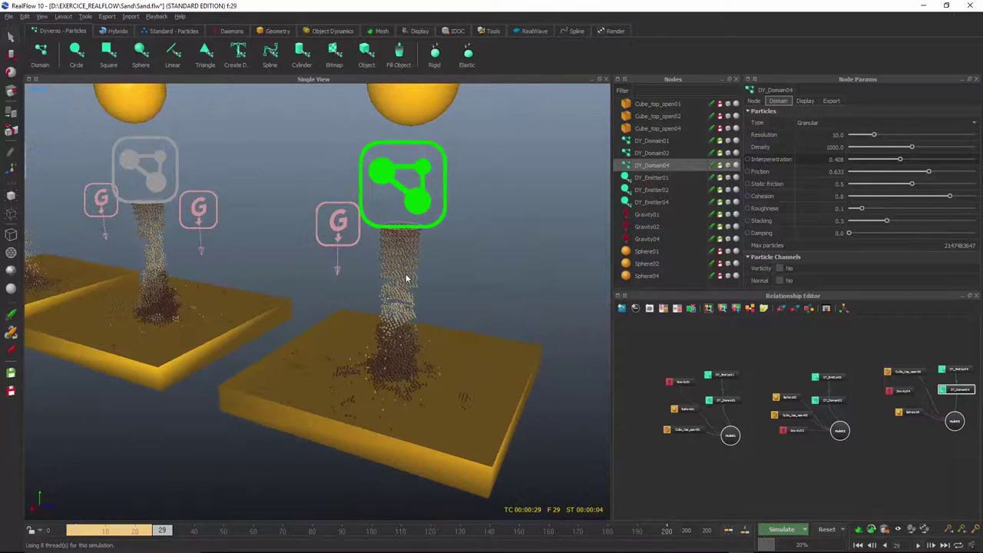
{"action": "scroll", "coordinate": [397, 277], "scroll_direction": "up", "scroll_amount": 2}
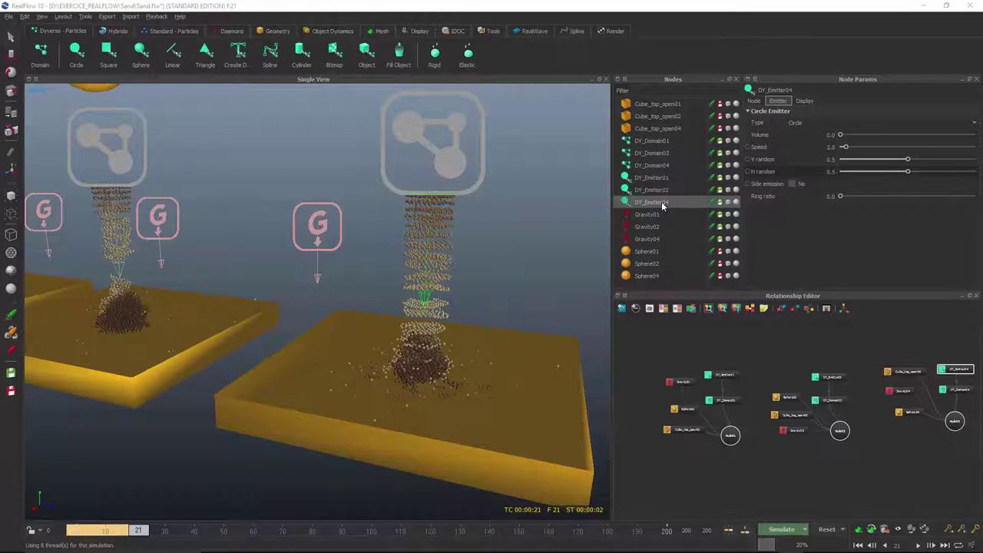
Set both V random and H random of DY_Emitter04 to 1.0
{"action": "key", "text": "ctrl+s"}
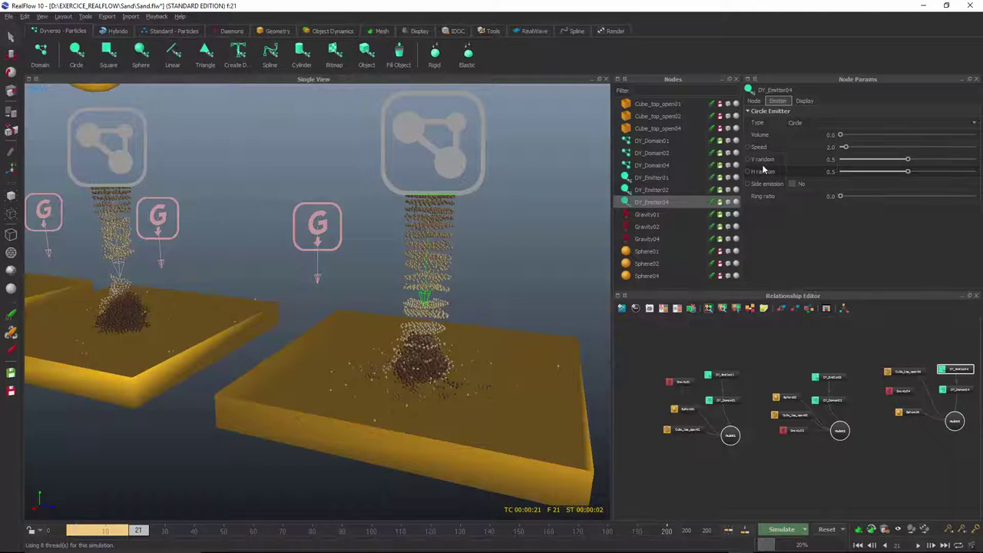
{"action": "double_click", "coordinate": [832, 159]}
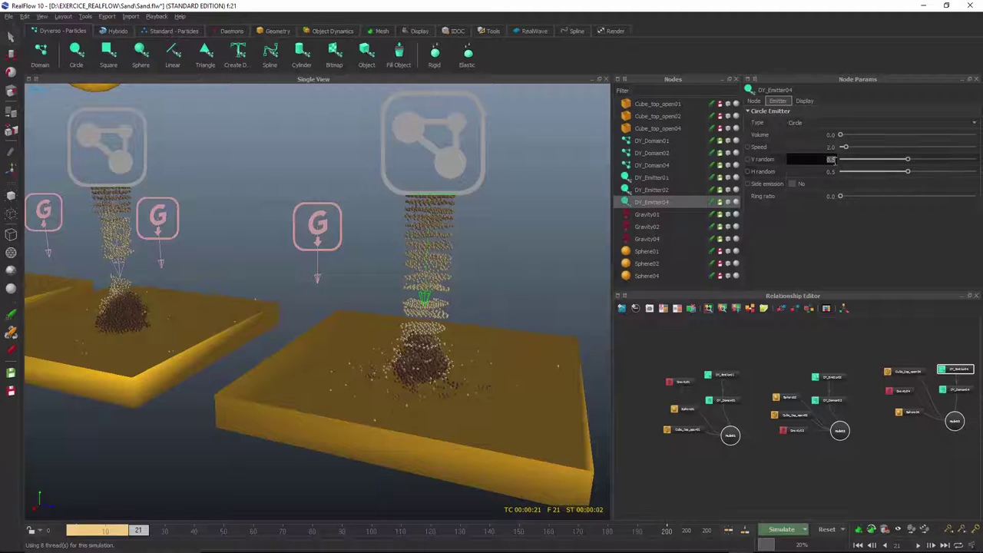
{"action": "type", "text": "1"}
{"action": "key", "text": "Return"}
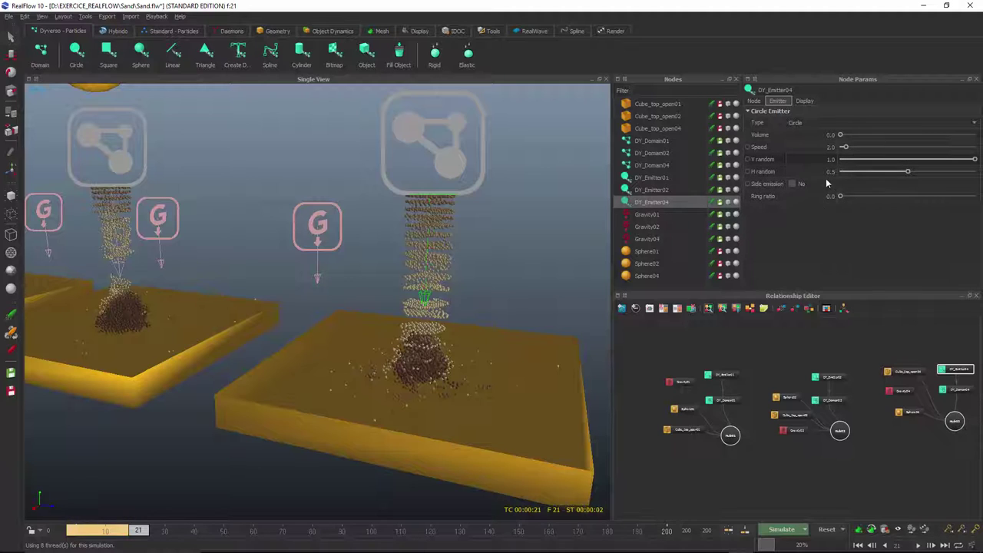
{"action": "double_click", "coordinate": [831, 172]}
{"action": "type", "text": "1"}
{"action": "key", "text": "Return"}
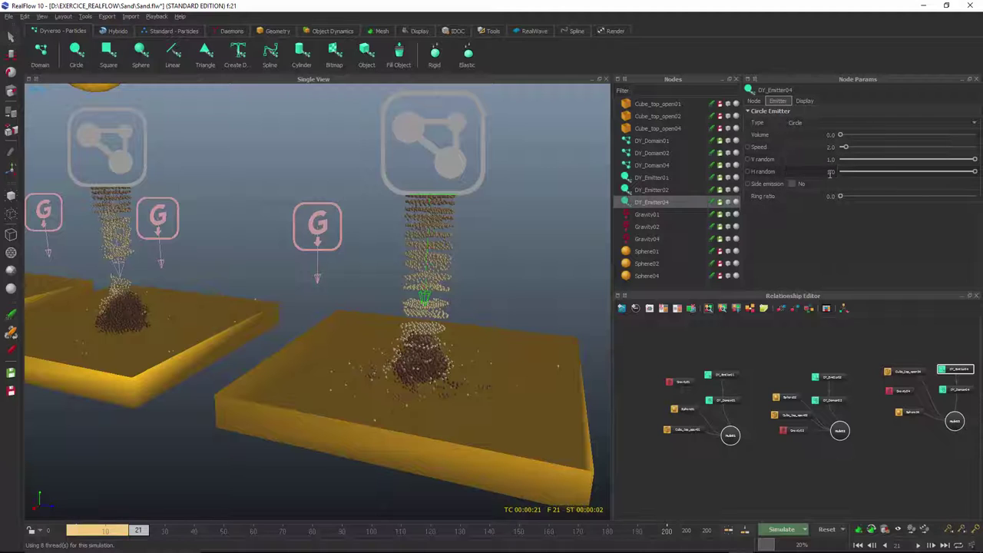
Reset the scene and simulate the three setups to frame 40, pausing at frames 19 and 32
{"action": "left_click", "coordinate": [828, 530]}
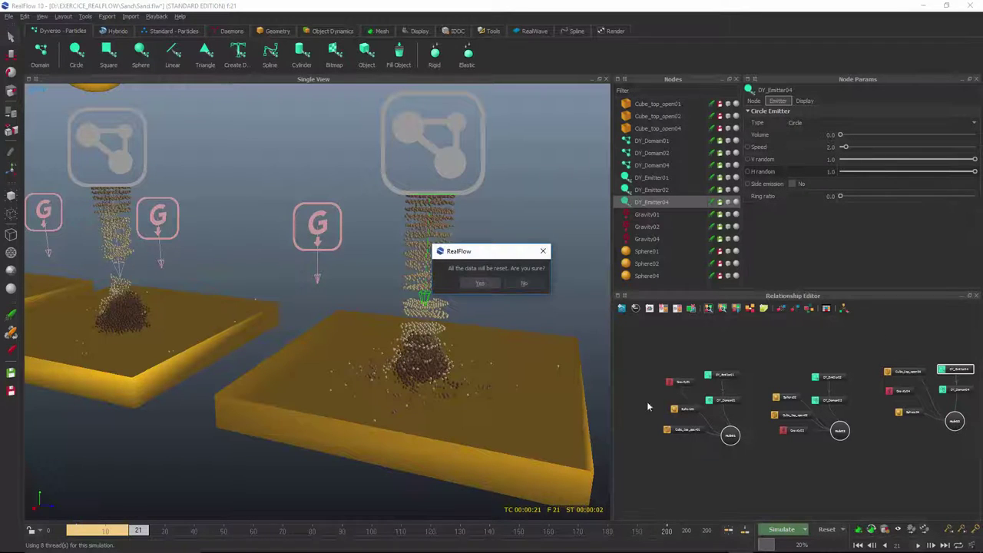
{"action": "left_click", "coordinate": [481, 283]}
{"action": "left_click", "coordinate": [784, 531]}
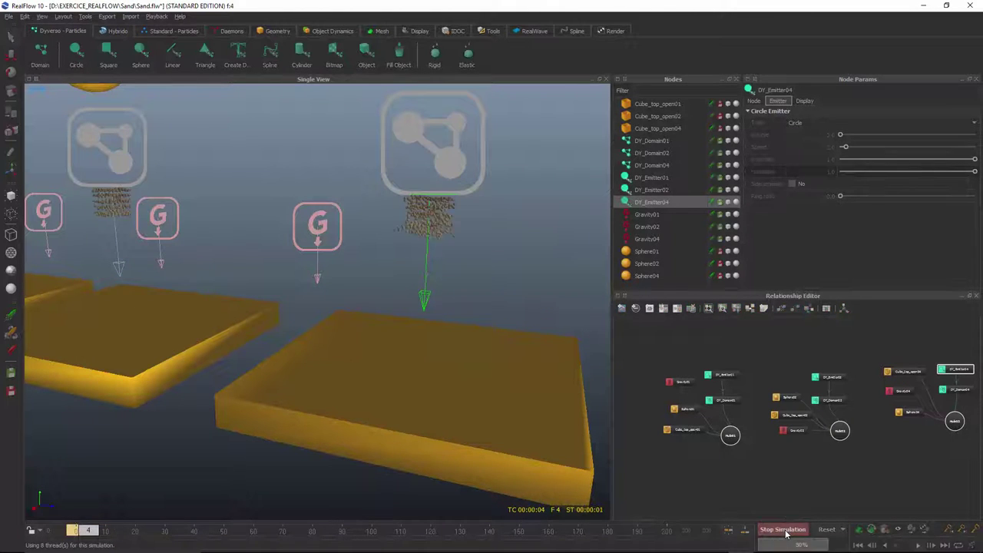
{"action": "left_click", "coordinate": [784, 530]}
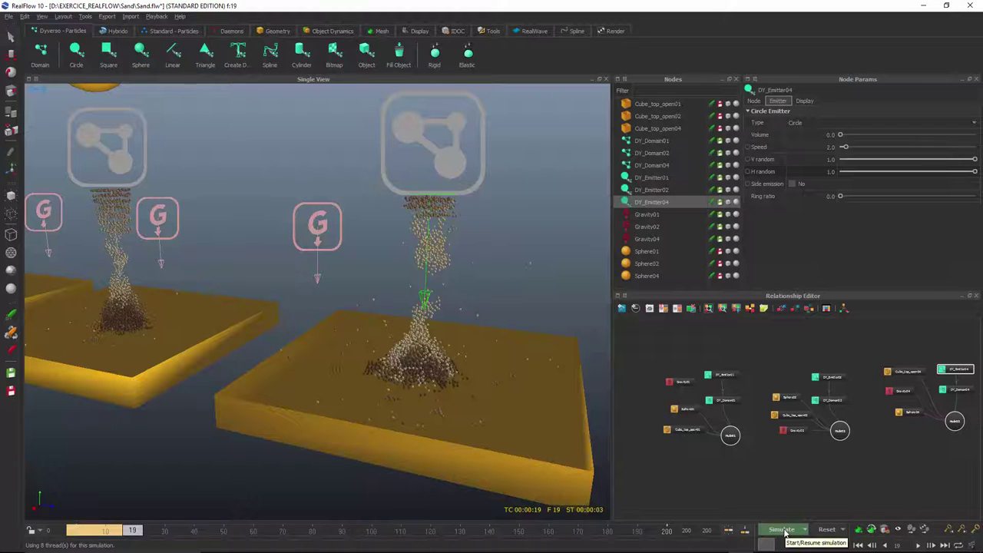
{"action": "left_click", "coordinate": [783, 530]}
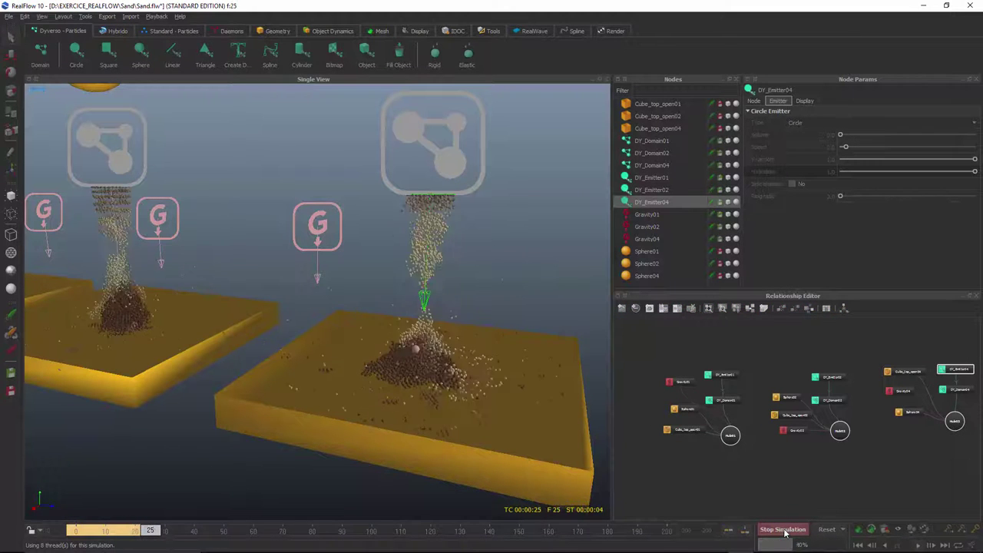
{"action": "left_click", "coordinate": [783, 530]}
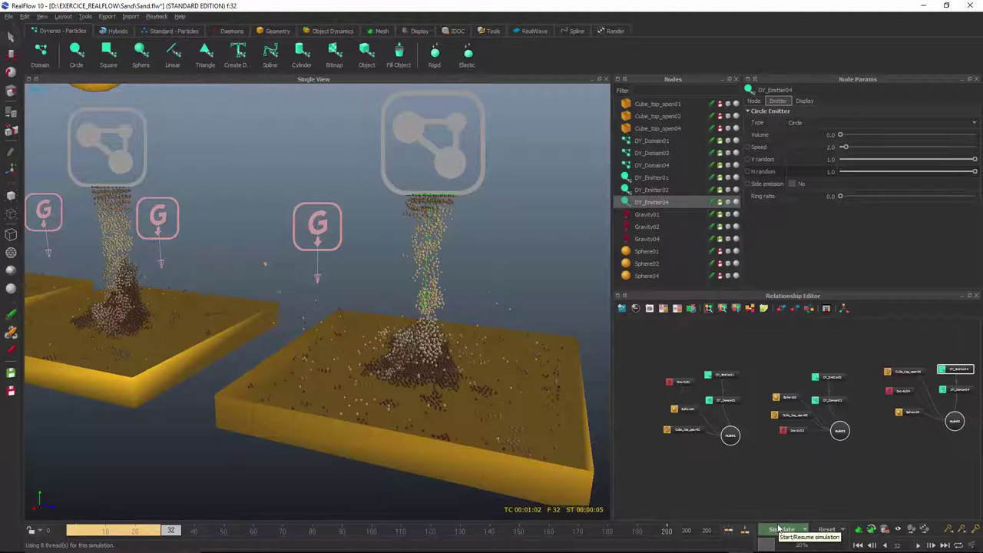
{"action": "left_click", "coordinate": [781, 530]}
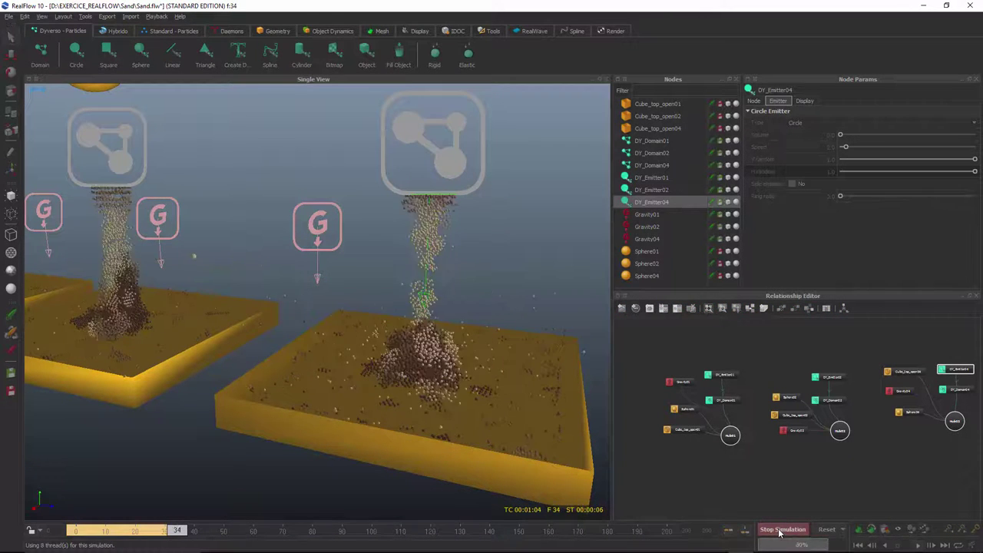
{"action": "left_click", "coordinate": [781, 530]}
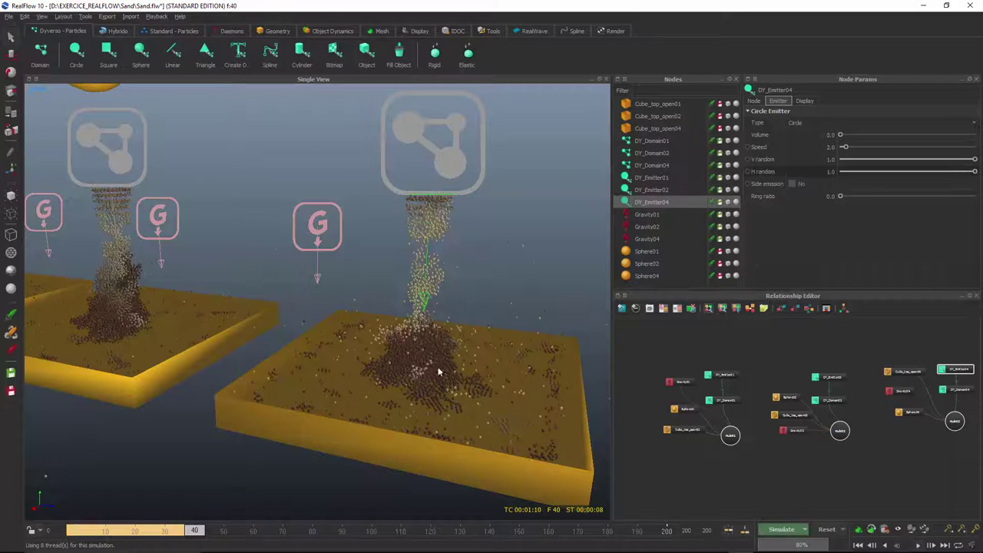
Set the Speed of DY_Emitter04 to 1.0, then simulate to frame 31 to inspect its sand flow
{"action": "left_click_drag", "start_coordinate": [439, 372], "coordinate": [439, 369], "text": "alt"}
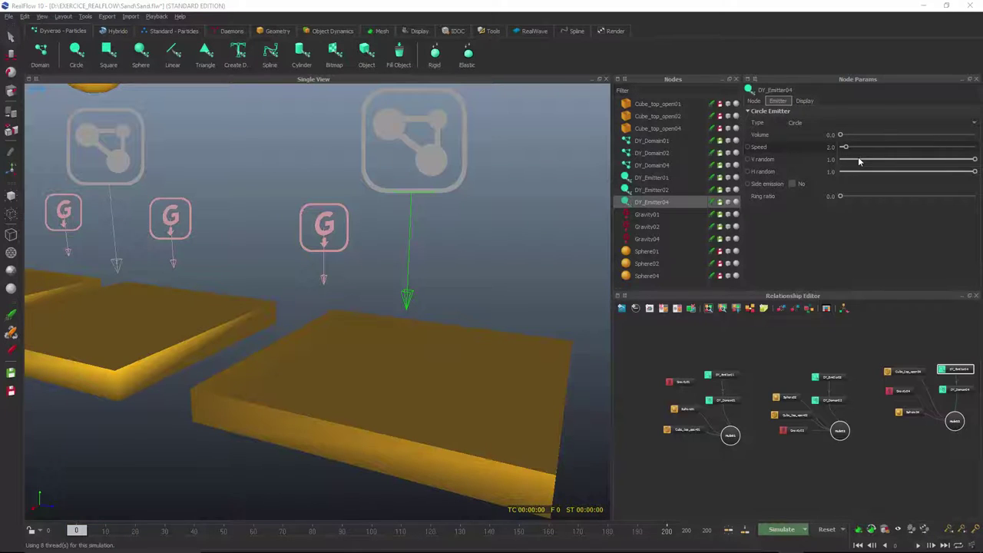
{"action": "double_click", "coordinate": [832, 148]}
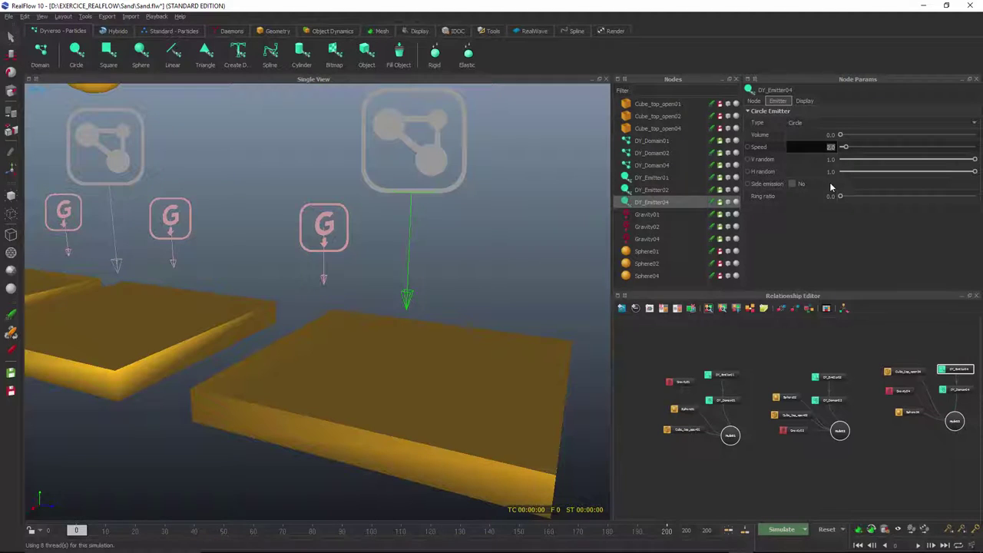
{"action": "type", "text": "1"}
{"action": "key", "text": "Return"}
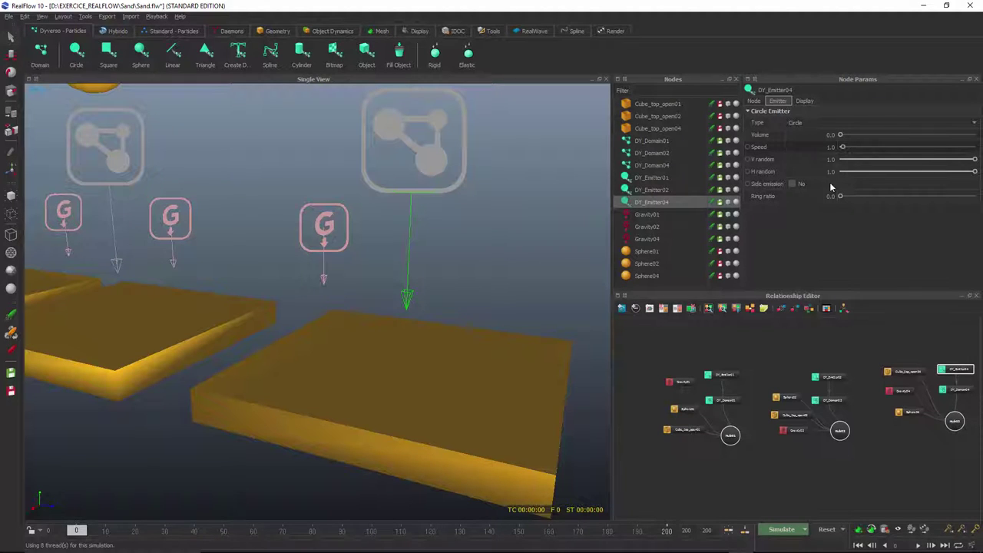
{"action": "left_click", "coordinate": [786, 533]}
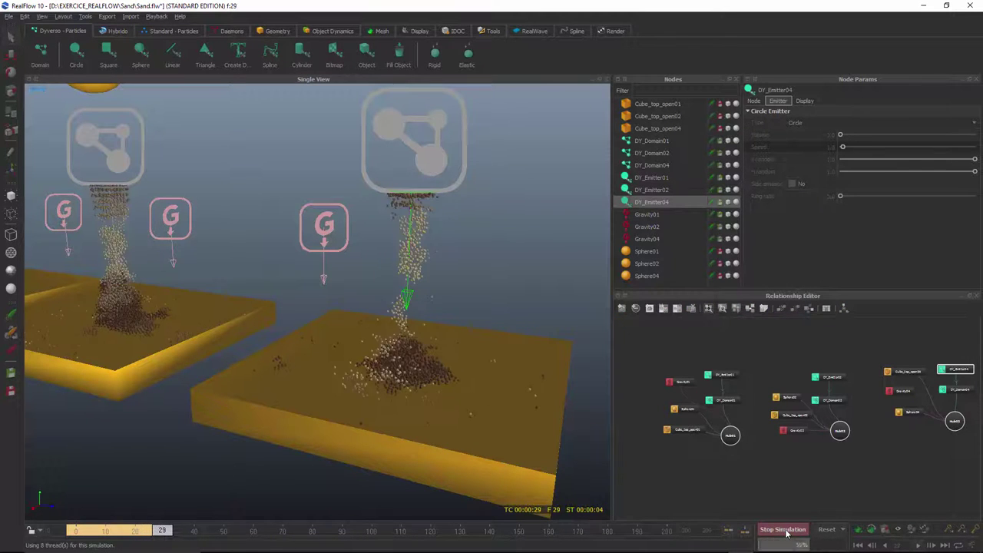
{"action": "left_click", "coordinate": [785, 532]}
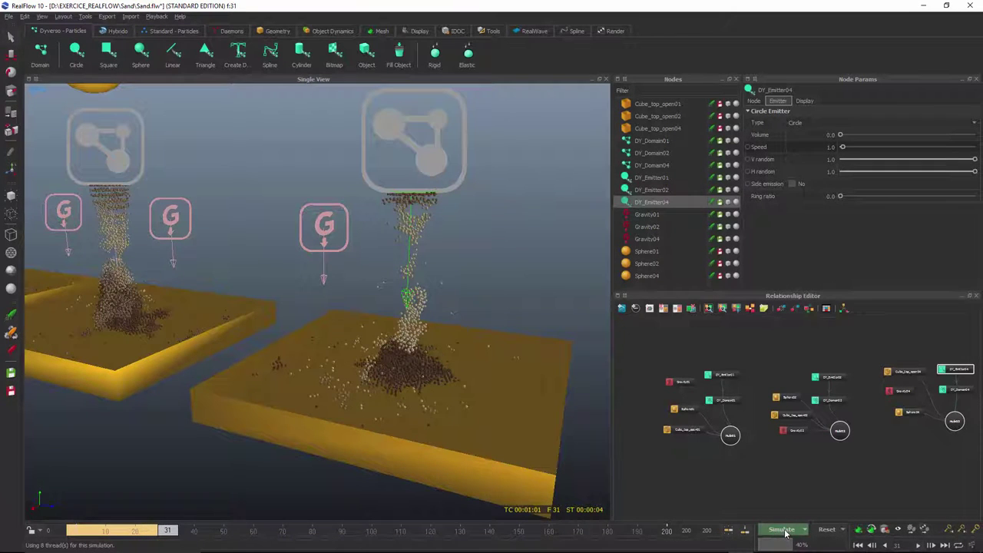
Reset the scene and simulate to frame 22 with the Speed of DY_Emitter04 set to 5.0
{"action": "left_click", "coordinate": [827, 530]}
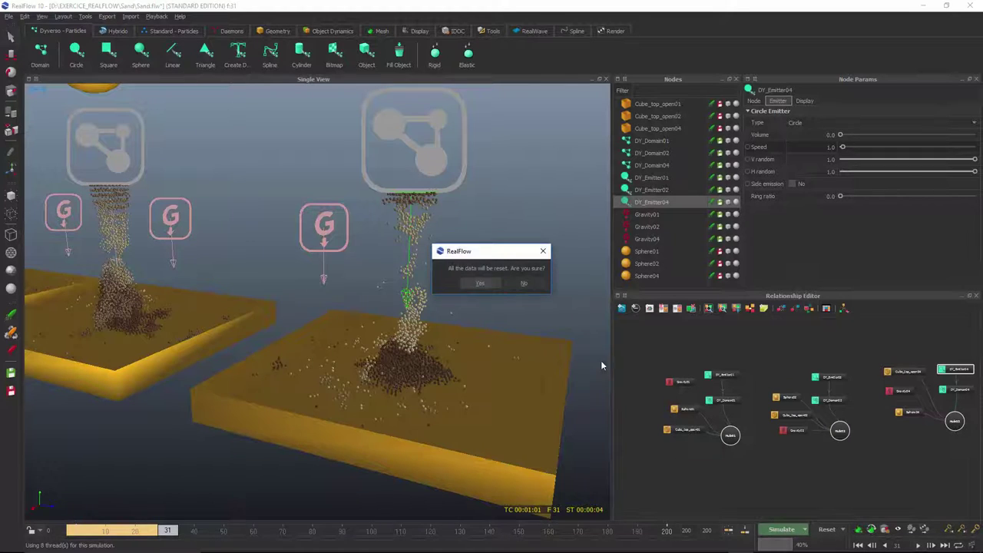
{"action": "left_click", "coordinate": [481, 283]}
{"action": "double_click", "coordinate": [831, 147]}
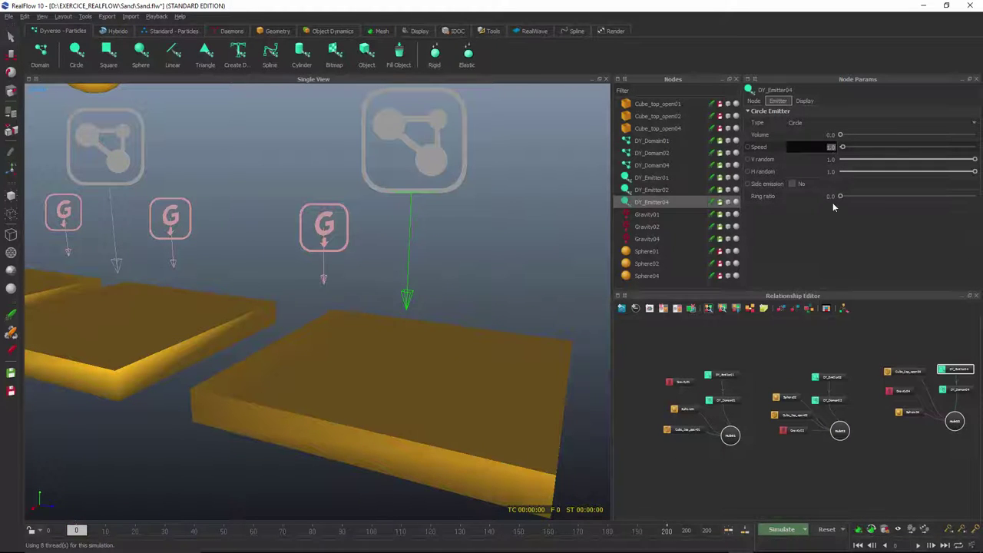
{"action": "type", "text": "5"}
{"action": "key", "text": "Return"}
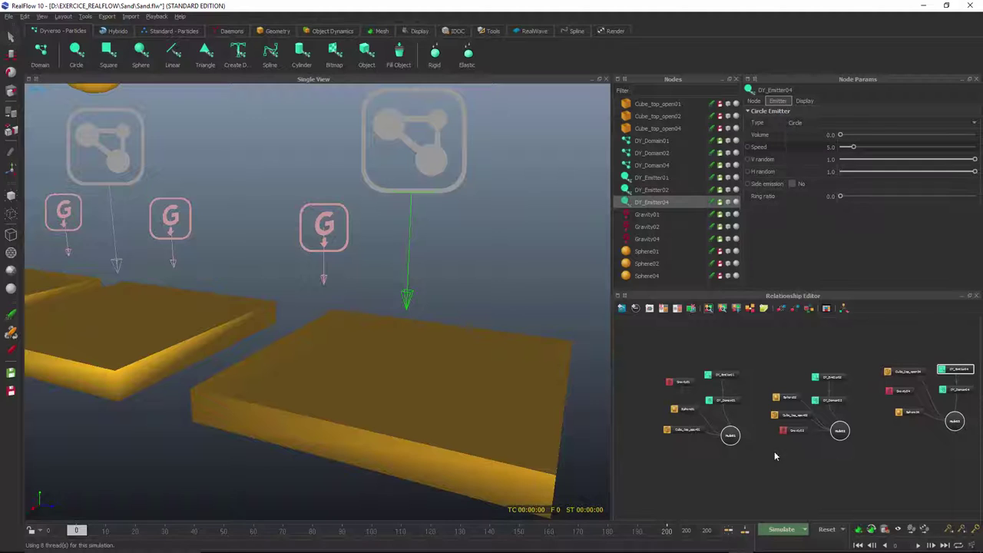
{"action": "left_click", "coordinate": [795, 534]}
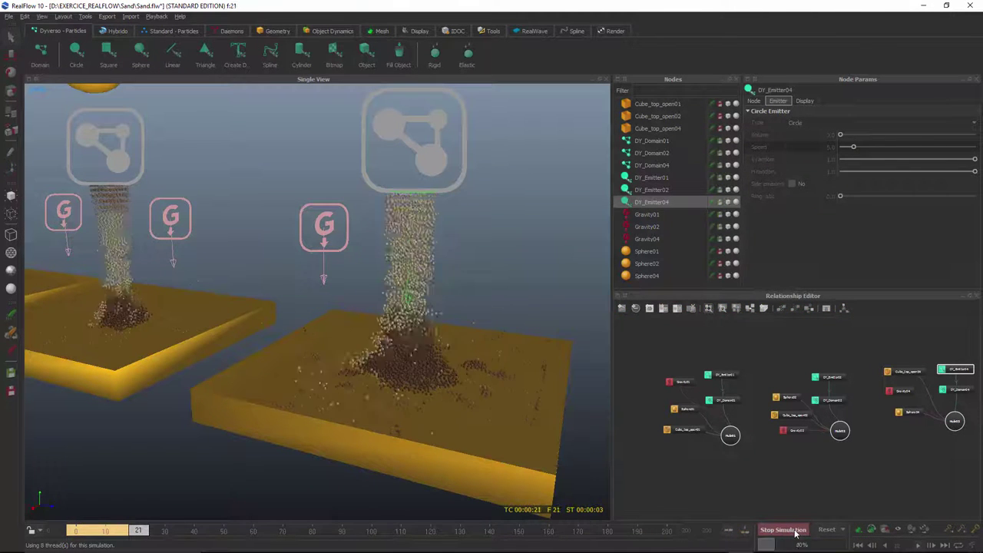
{"action": "left_click", "coordinate": [796, 532]}
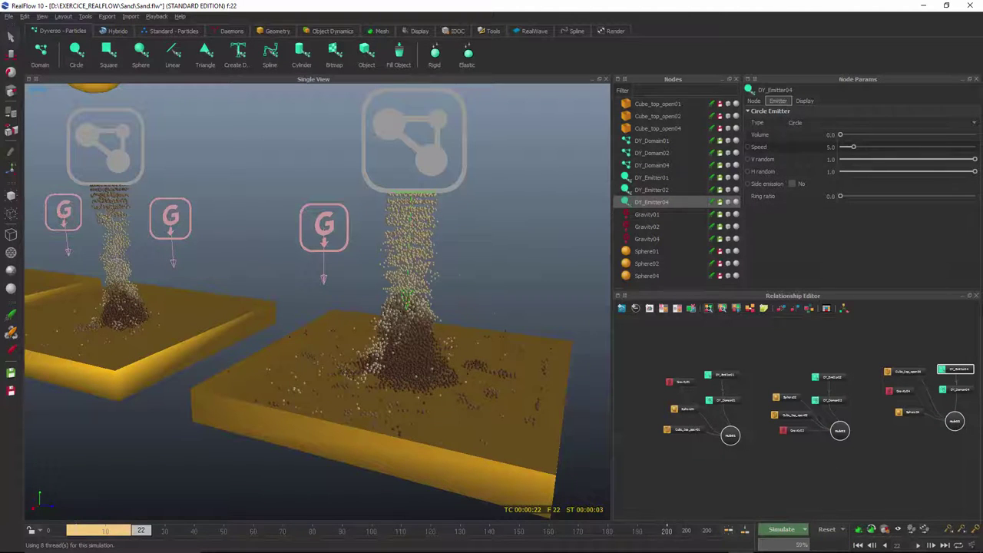
Reset the scene and simulate the three setups to frame 97, inspecting the DY_Domain04 pile from several angles
{"action": "left_click", "coordinate": [826, 530]}
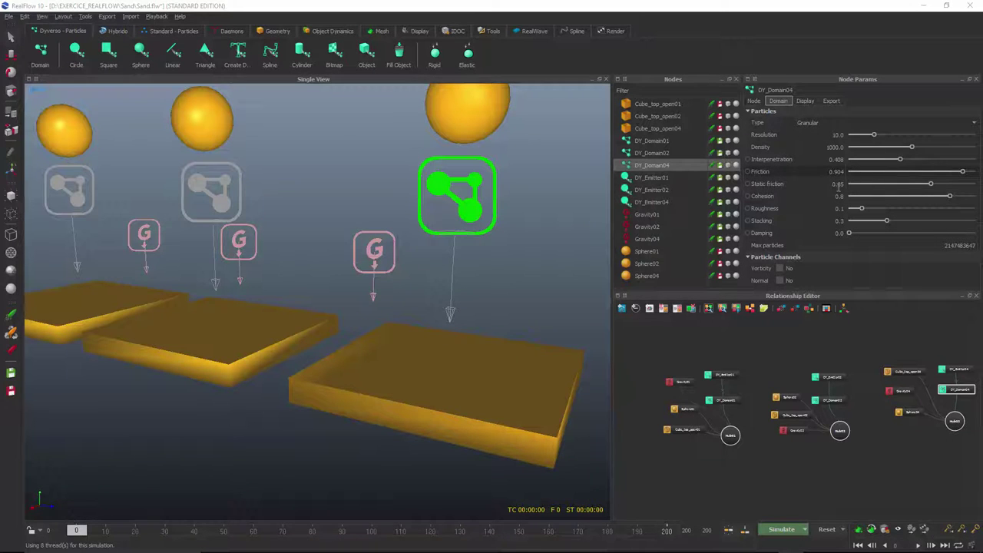
{"action": "left_click", "coordinate": [779, 530]}
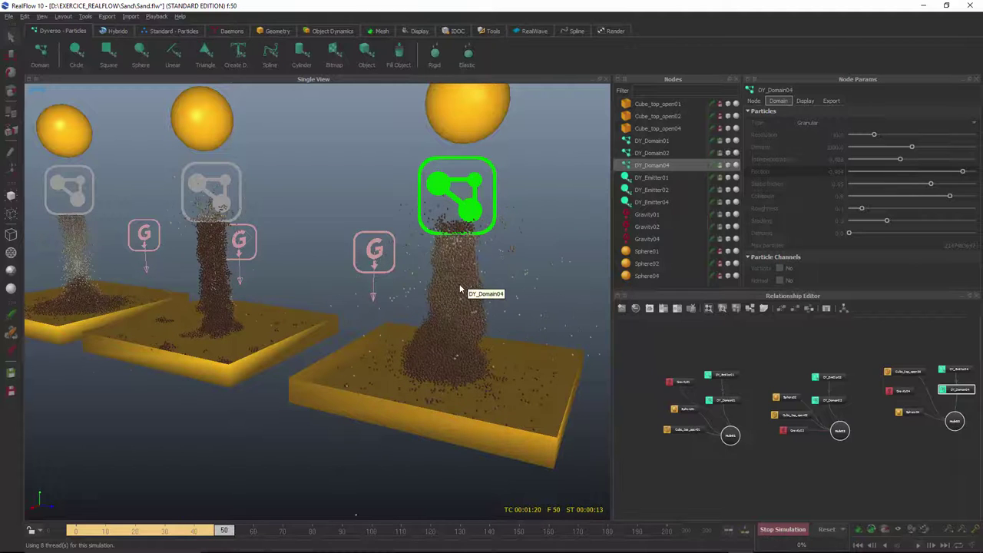
{"action": "left_click_drag", "start_coordinate": [468, 315], "coordinate": [490, 310], "text": "alt"}
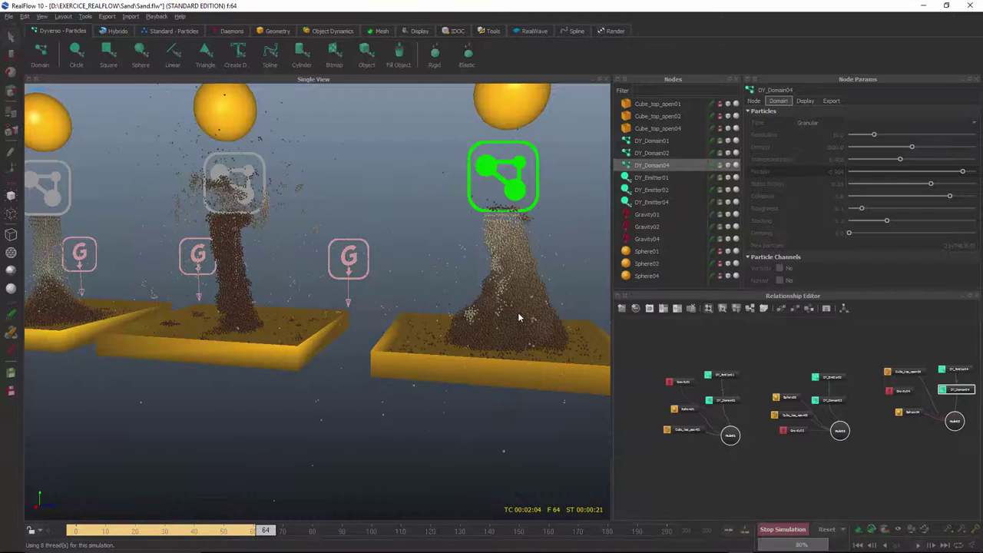
{"action": "middle_click_drag", "start_coordinate": [519, 317], "coordinate": [459, 307], "text": "alt"}
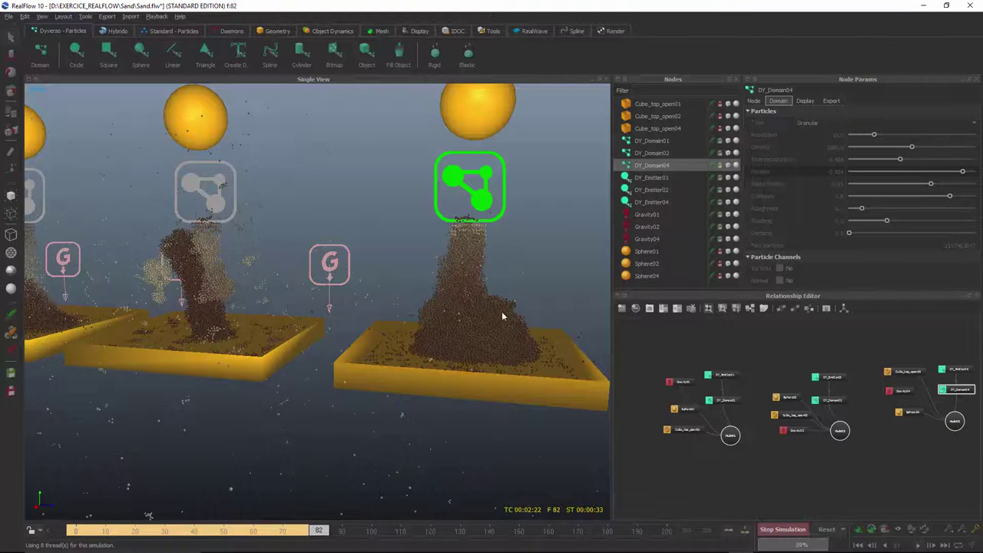
{"action": "left_click_drag", "start_coordinate": [493, 329], "coordinate": [470, 340], "text": "alt"}
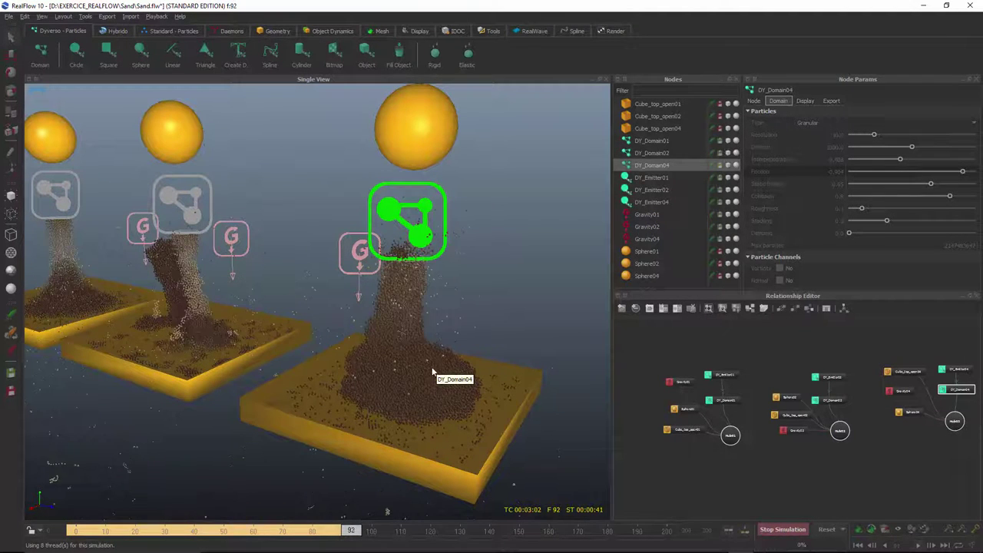
{"action": "left_click_drag", "start_coordinate": [432, 373], "coordinate": [454, 355], "text": "alt"}
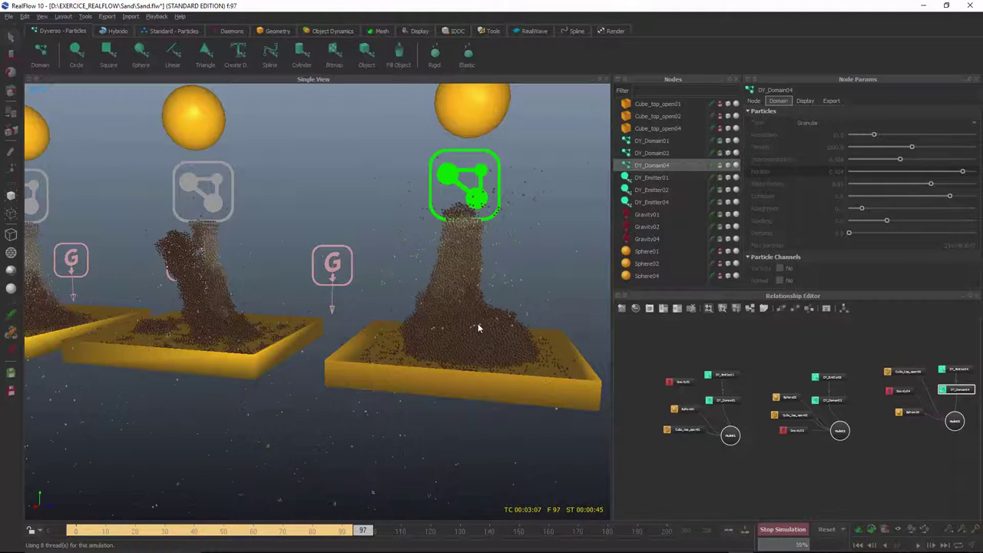
Examine the DY_Domain02 column against the neighbouring piles from several angles as the simulation reaches frame 160
{"action": "left_click_drag", "start_coordinate": [267, 311], "coordinate": [285, 311], "text": "alt"}
{"action": "scroll", "coordinate": [292, 313], "scroll_direction": "up", "scroll_amount": 2}
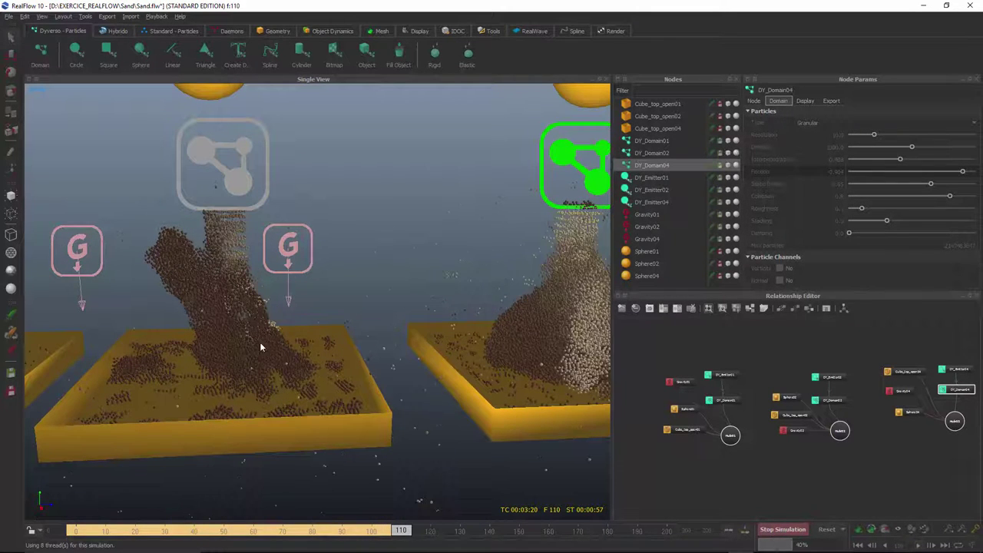
{"action": "left_click_drag", "start_coordinate": [286, 344], "coordinate": [252, 341], "text": "alt"}
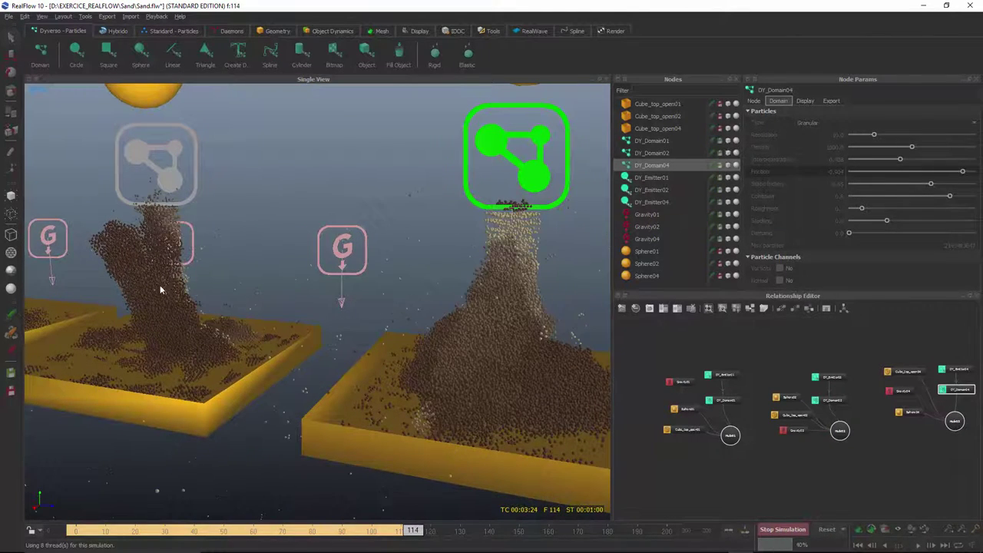
{"action": "left_click_drag", "start_coordinate": [174, 290], "coordinate": [212, 296], "text": "alt"}
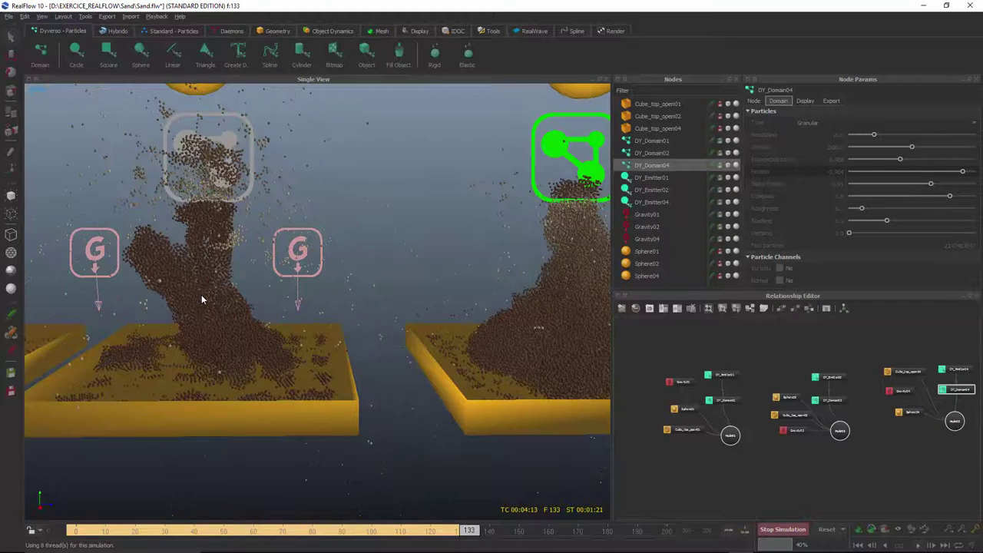
{"action": "left_click_drag", "start_coordinate": [265, 288], "coordinate": [239, 286], "text": "alt"}
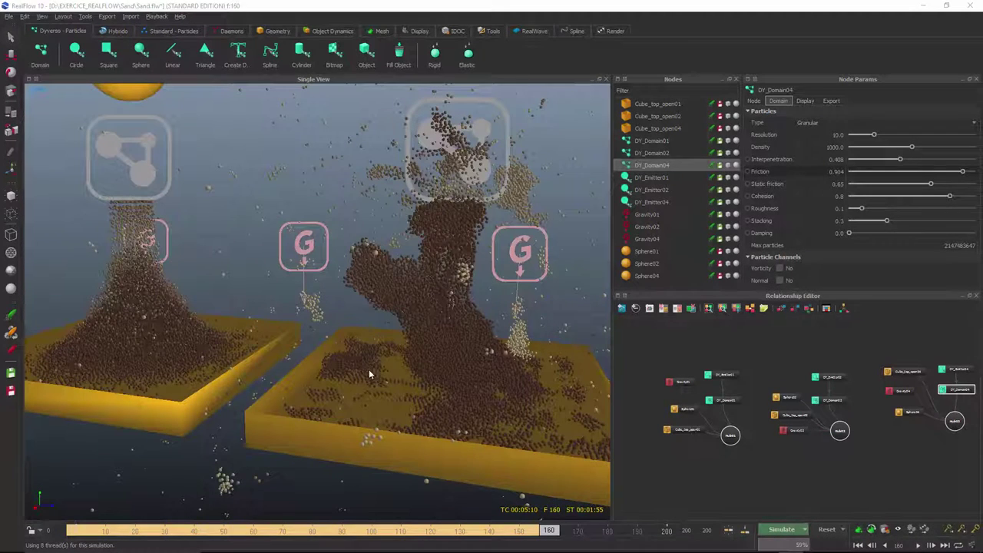
{"action": "left_click_drag", "start_coordinate": [60, 206], "coordinate": [232, 223], "text": "alt"}
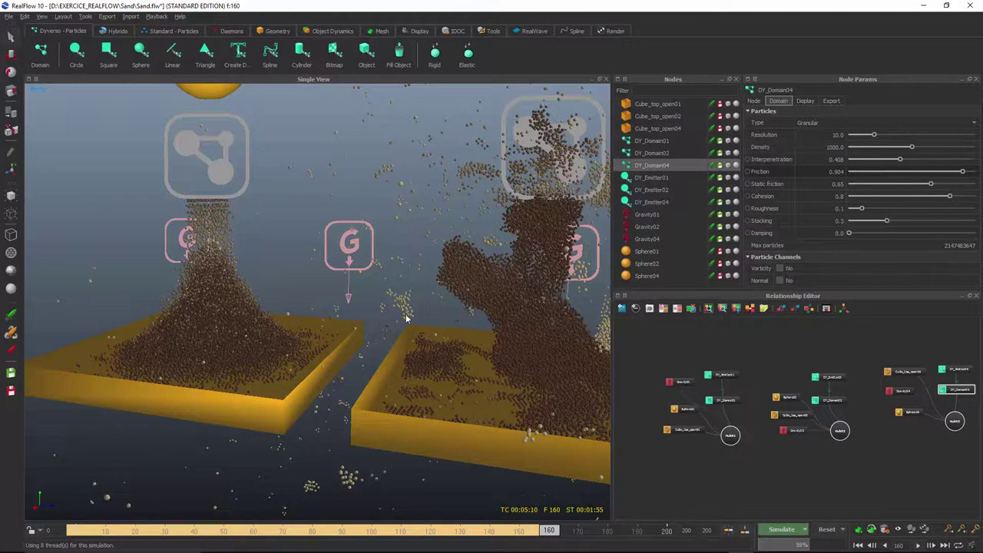
{"action": "middle_click_drag", "start_coordinate": [397, 308], "coordinate": [214, 274], "text": "alt"}
{"action": "middle_click_drag", "start_coordinate": [312, 294], "coordinate": [425, 346], "text": "alt"}
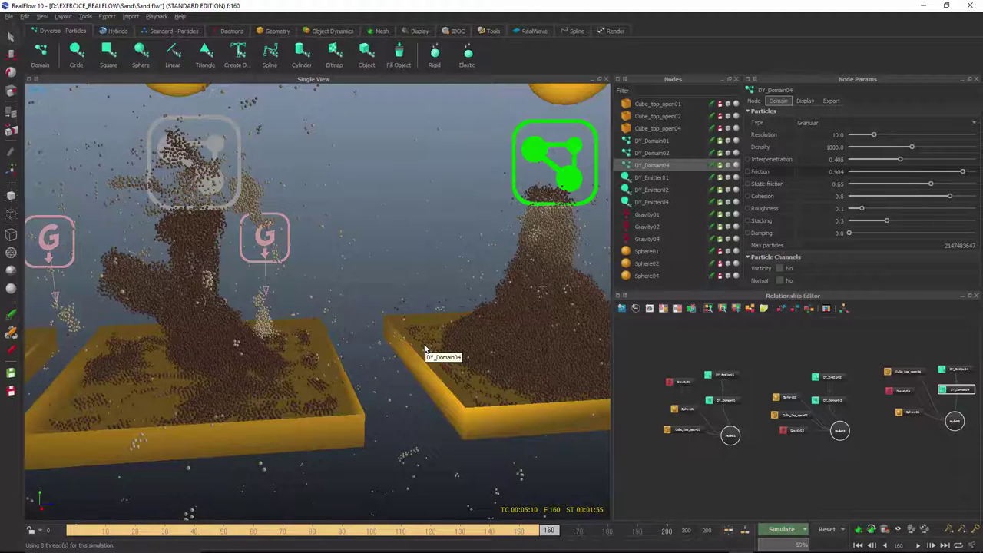
{"action": "left_click_drag", "start_coordinate": [425, 348], "coordinate": [414, 330], "text": "alt"}
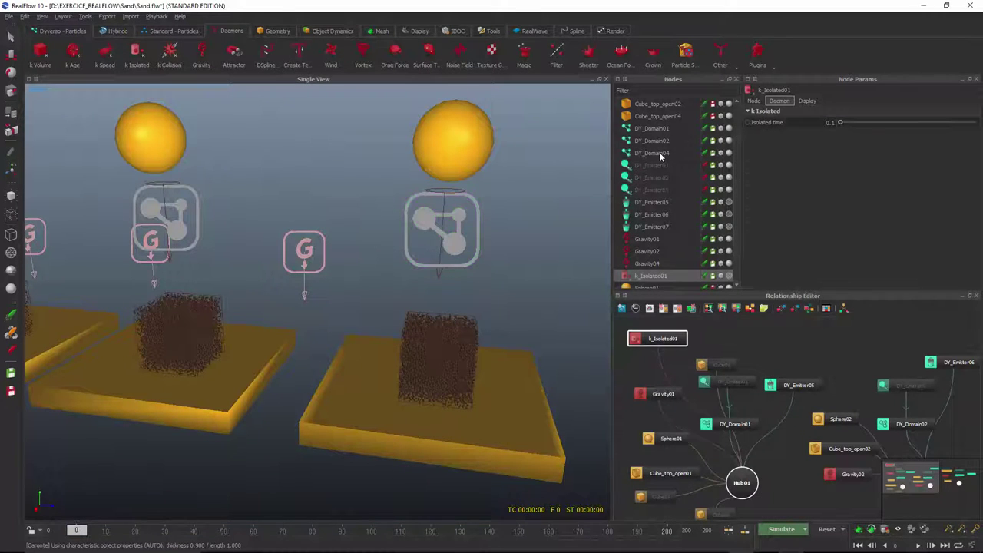
Compare the granular parameters of DY_Domain02 and DY_Domain04, and check the fill settings of DY_Emitter05
{"action": "left_click", "coordinate": [661, 153]}
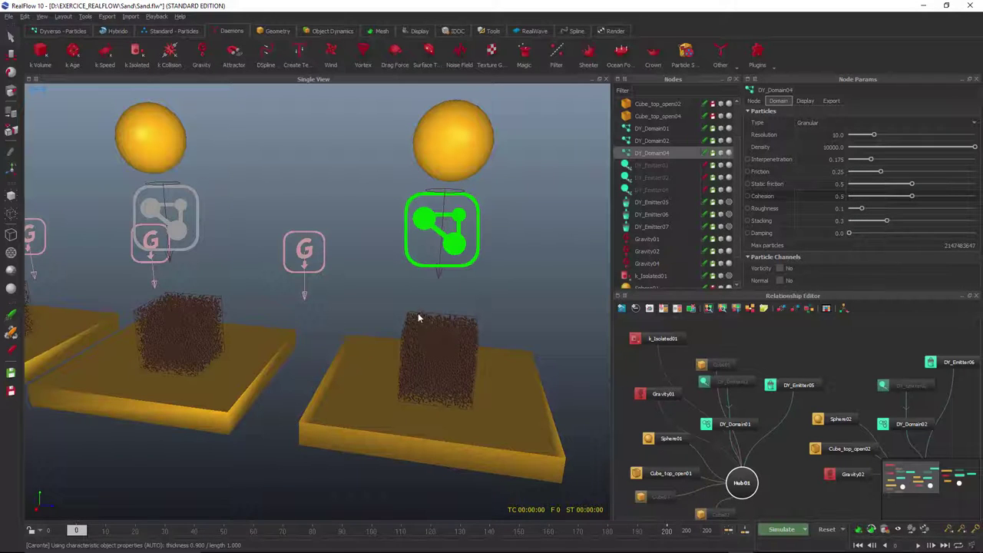
{"action": "left_click", "coordinate": [651, 204]}
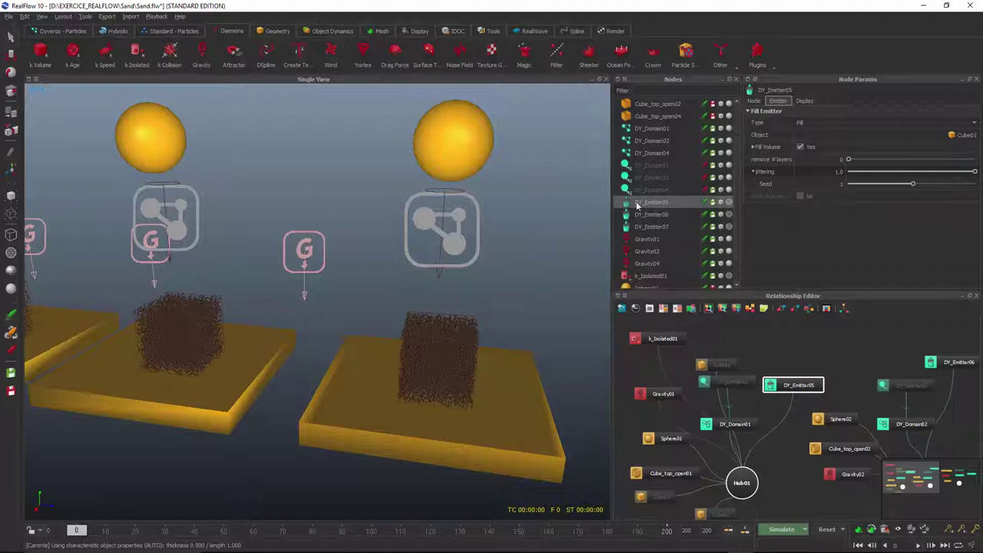
{"action": "left_click", "coordinate": [660, 143]}
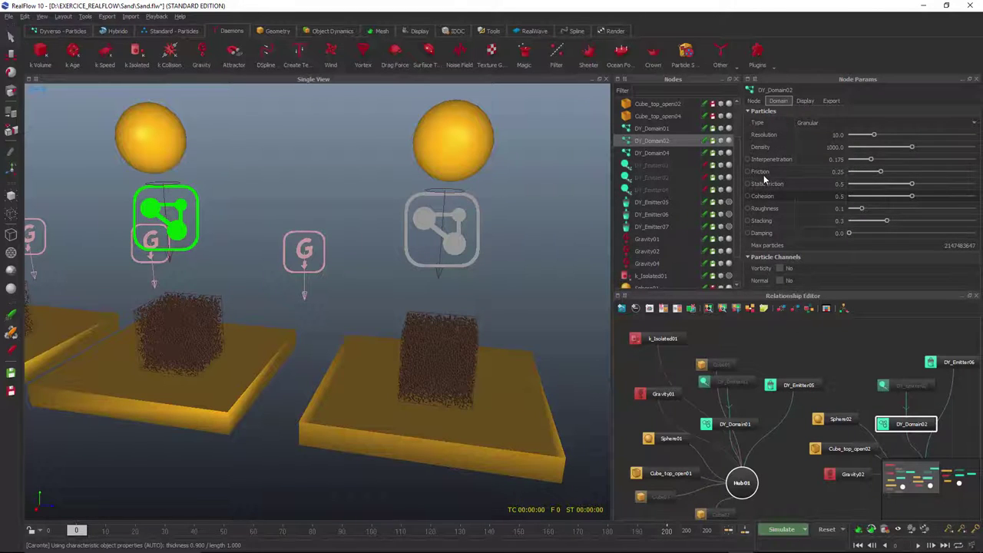
{"action": "left_click", "coordinate": [656, 154]}
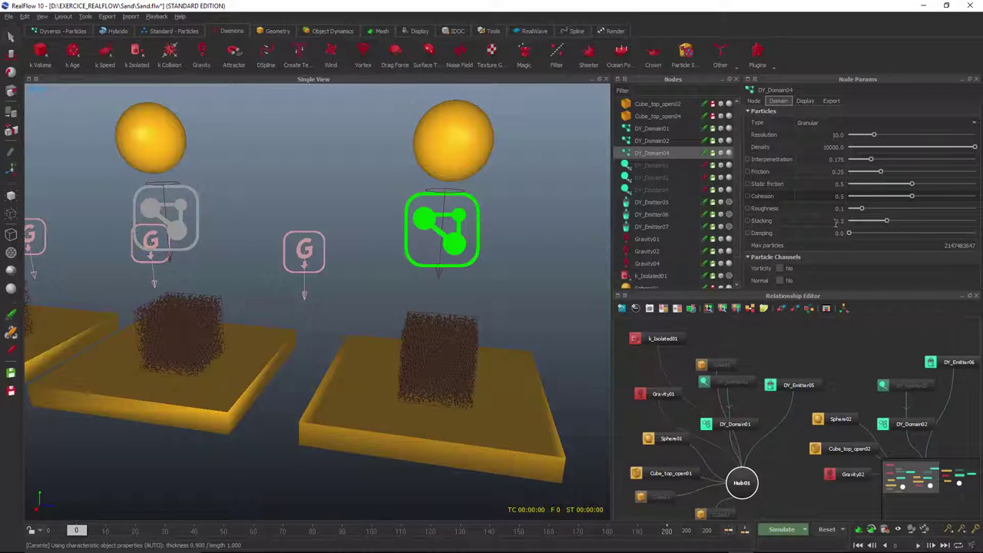
{"action": "left_click", "coordinate": [651, 143]}
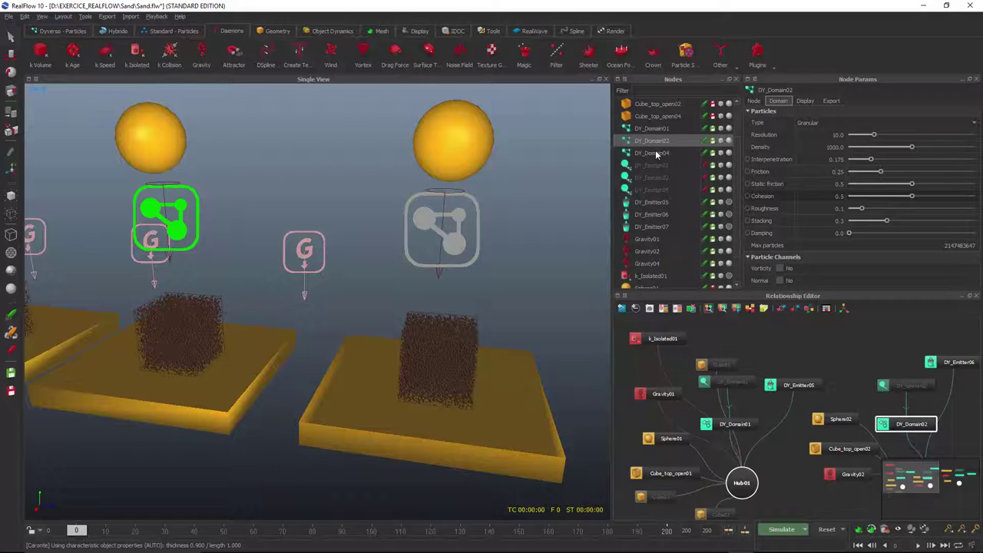
{"action": "left_click", "coordinate": [655, 154]}
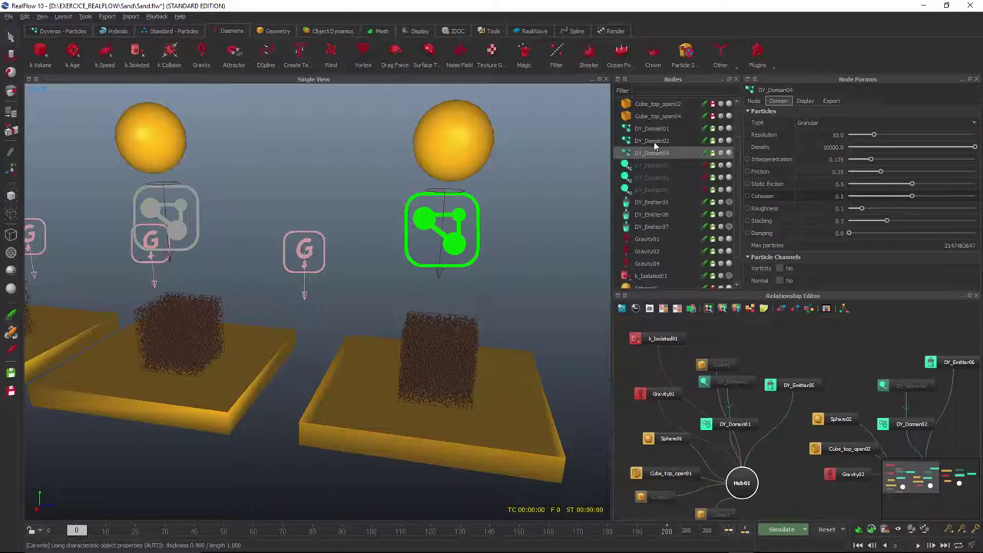
{"action": "left_click", "coordinate": [654, 143]}
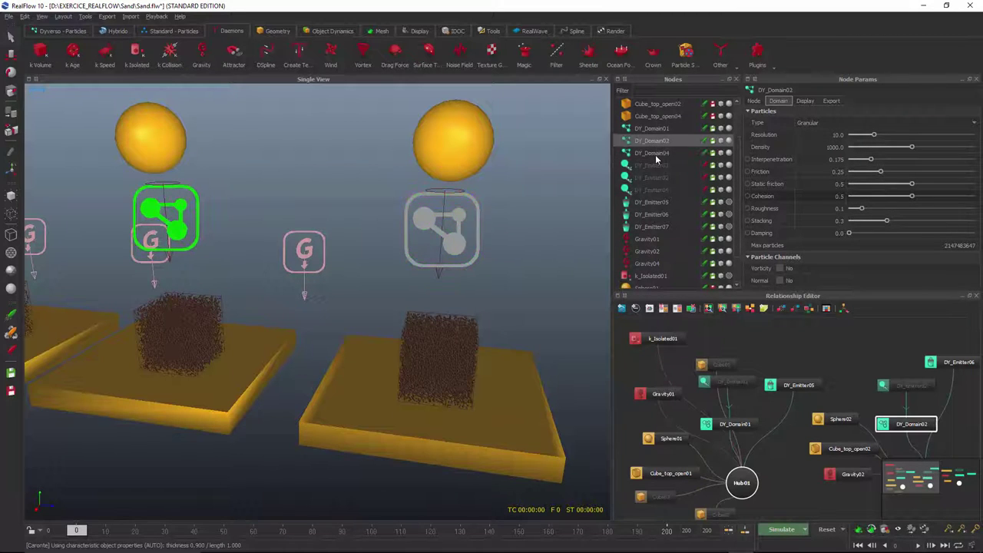
{"action": "left_click", "coordinate": [655, 154]}
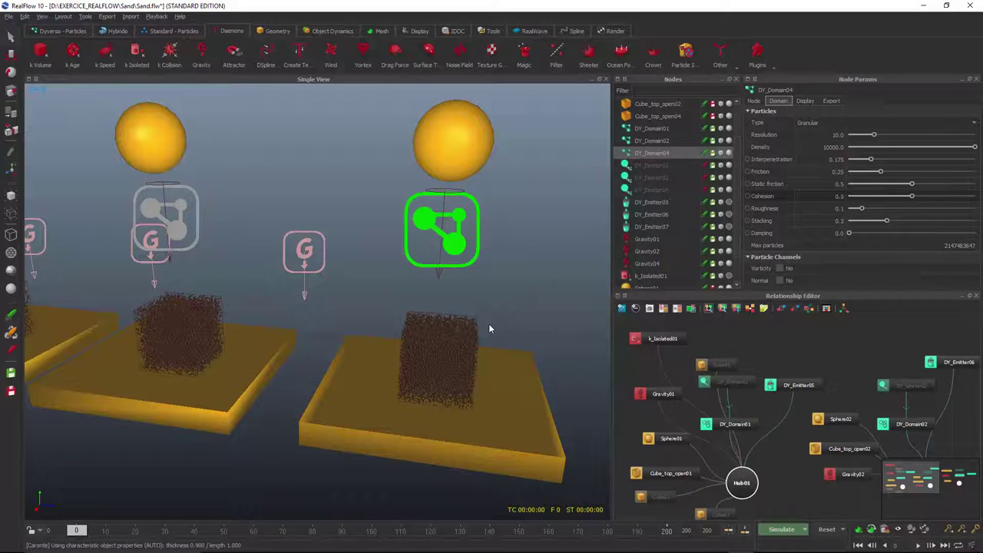
Simulate the sand cubes and falling spheres to frame 54 and pause to inspect the trays
{"action": "left_click", "coordinate": [781, 530]}
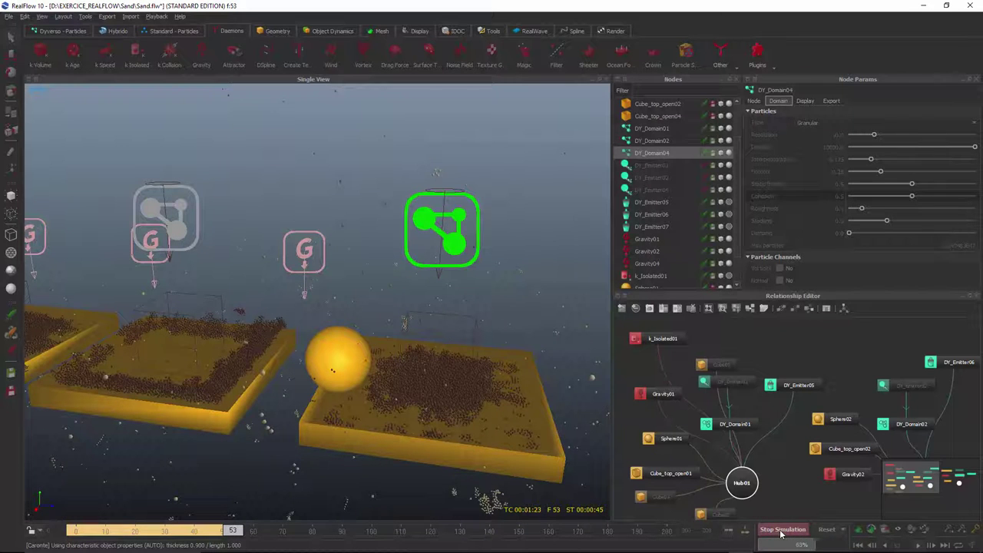
{"action": "left_click", "coordinate": [781, 529]}
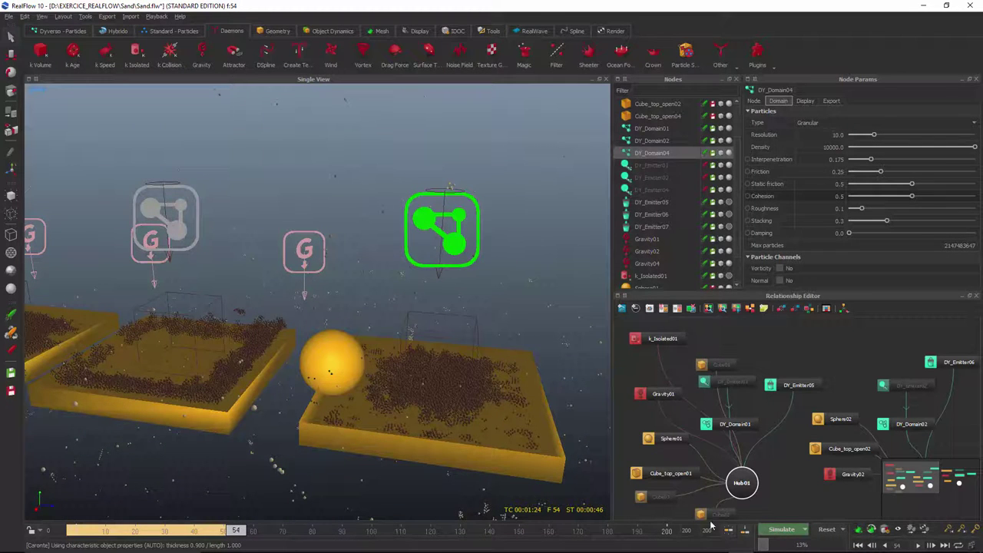
{"action": "middle_click_drag", "start_coordinate": [495, 484], "coordinate": [448, 458]}
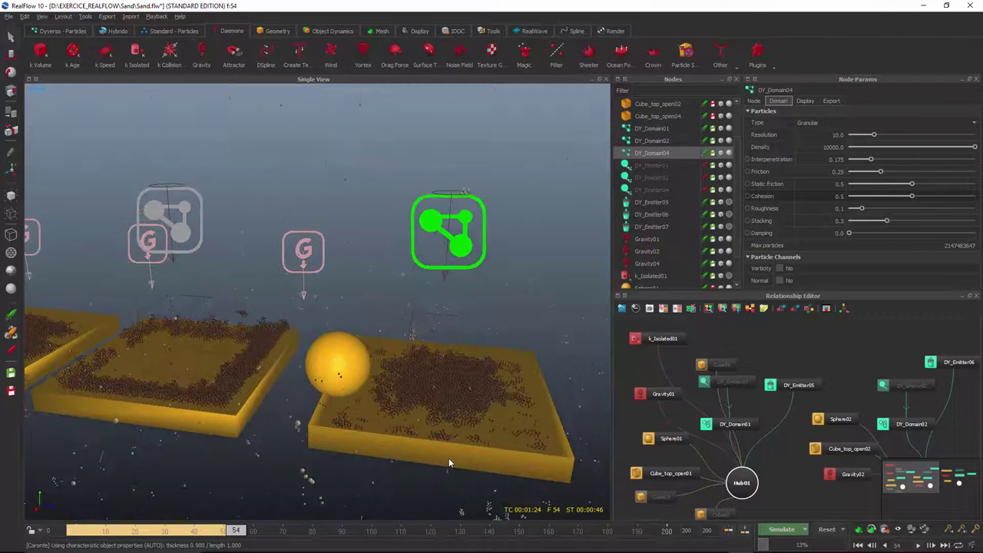
Resume the sand cube simulation to frame 160, inspecting the sand spread in the DY_Domain04 tray and neighbouring trays
{"action": "left_click", "coordinate": [792, 530]}
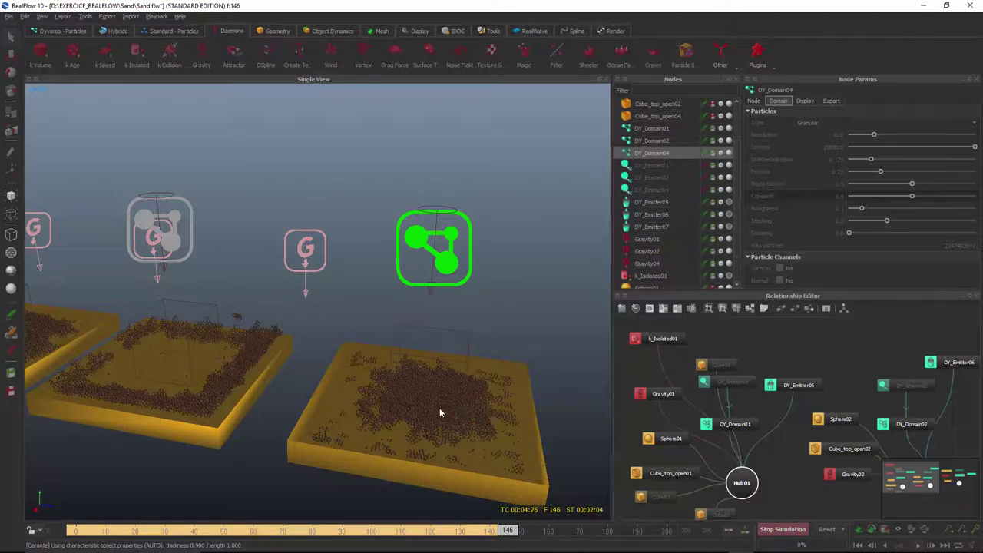
{"action": "left_click_drag", "start_coordinate": [430, 416], "coordinate": [449, 390], "text": "alt"}
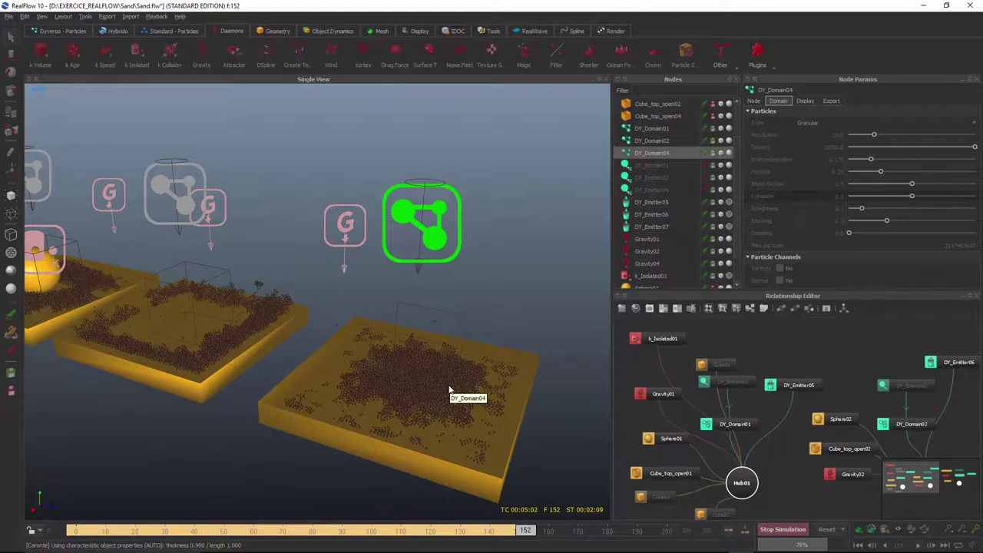
{"action": "mouse_move", "coordinate": [452, 388]}
{"action": "left_mouse_down", "text": "alt"}
{"action": "mouse_move", "coordinate": [484, 378]}
{"action": "mouse_move", "coordinate": [447, 381]}
{"action": "left_mouse_up", "text": "alt"}
{"action": "mouse_move", "coordinate": [447, 381]}
{"action": "right_mouse_down", "text": "alt"}
{"action": "mouse_move", "coordinate": [463, 385]}
{"action": "mouse_move", "coordinate": [433, 385]}
{"action": "right_mouse_up", "text": "alt"}
{"action": "left_click_drag", "start_coordinate": [433, 385], "coordinate": [465, 372], "text": "alt"}
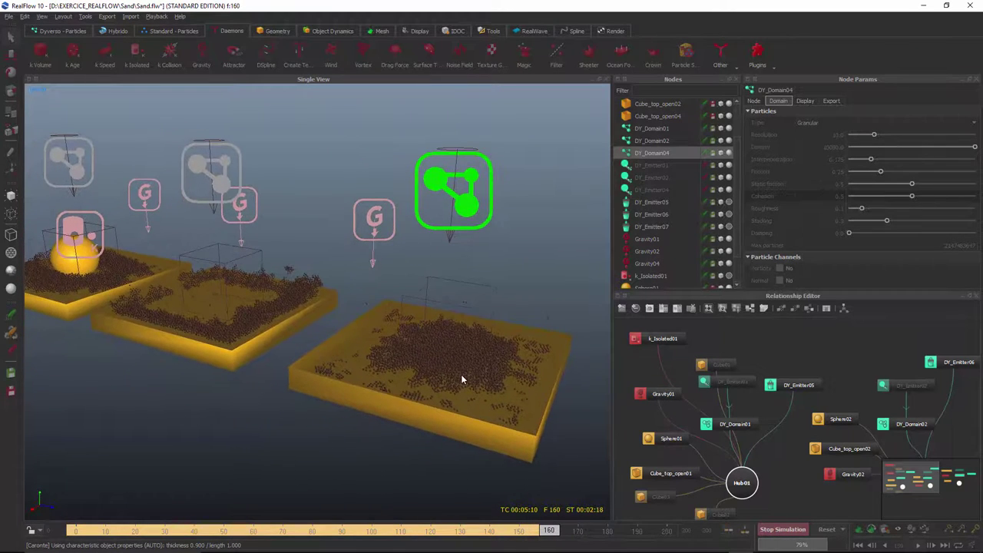